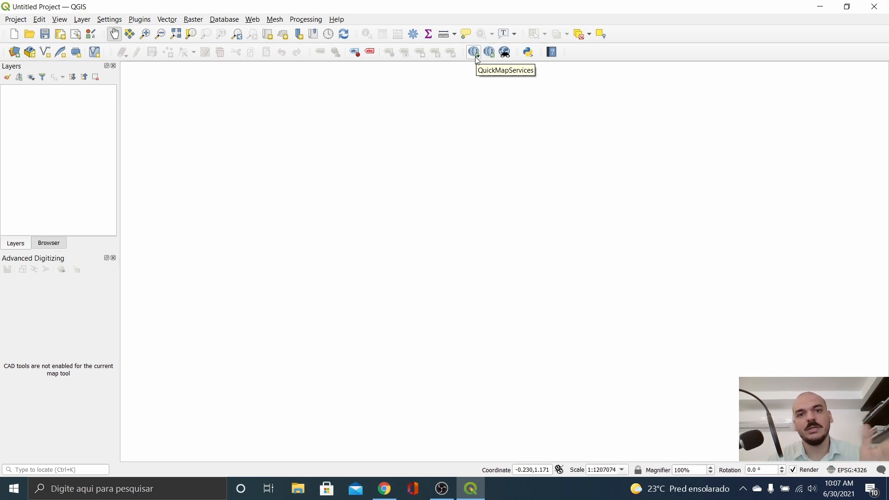
Step: Add the Google Satellite basemap from QuickMapServices
left_click(476, 55)
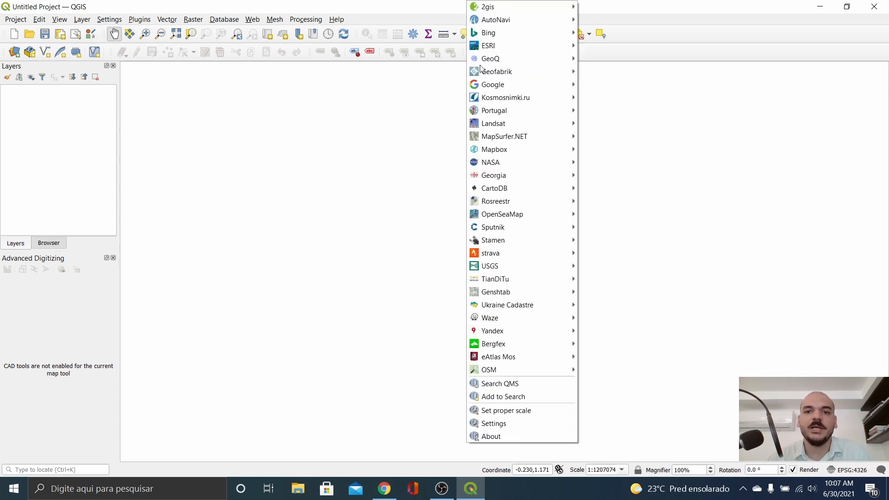
mouse_move(487, 87)
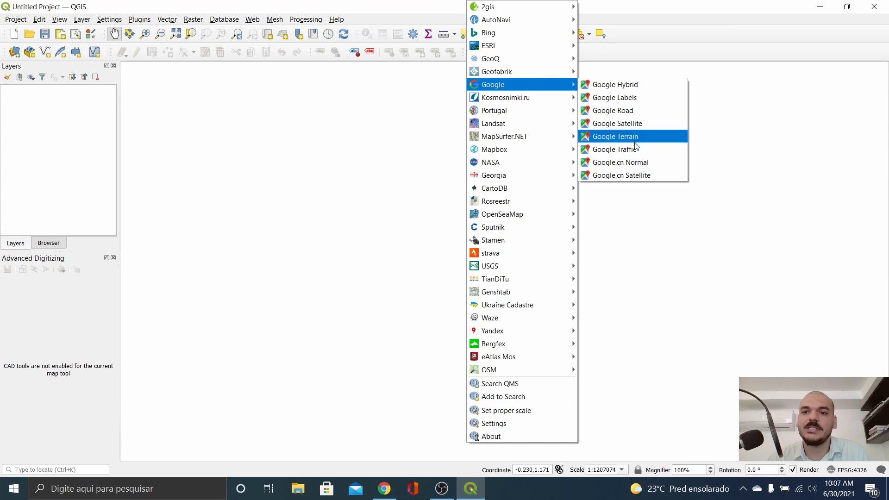
left_click(633, 123)
Step: Zoom in over southeastern Brazil onto the river and town
scroll(471, 276, "up", 3)
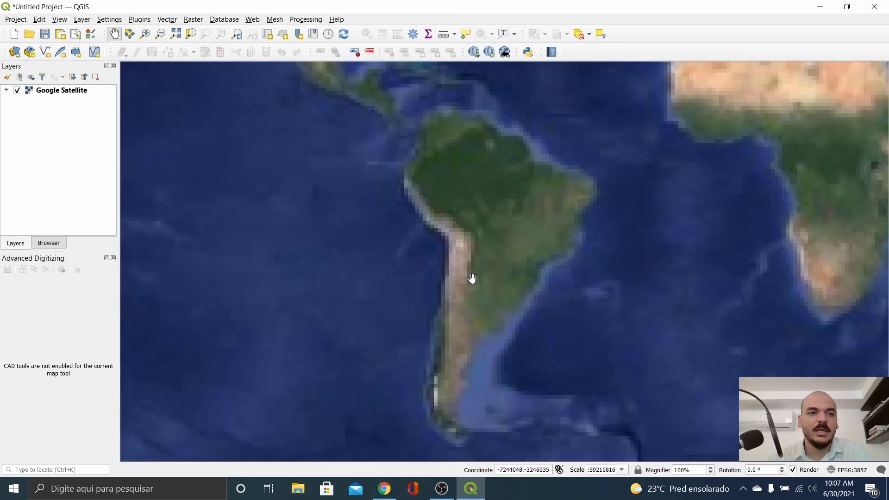
scroll(644, 142, "up", 3)
scroll(595, 221, "up", 1)
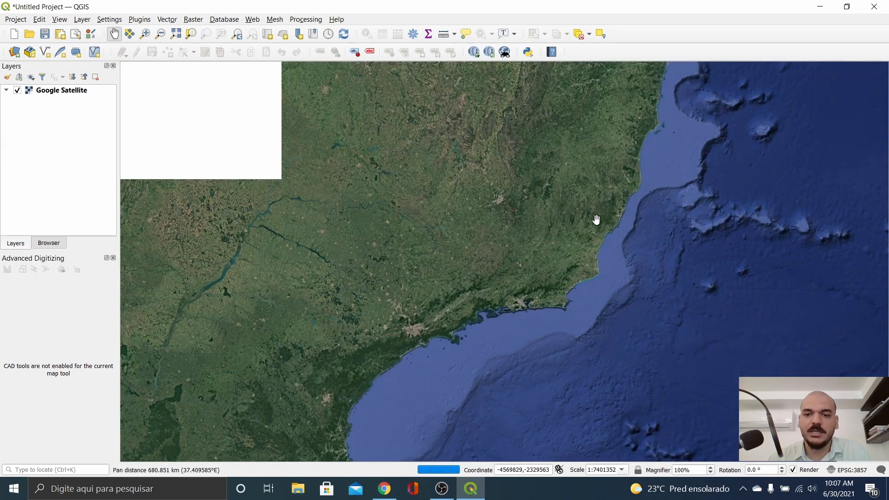
scroll(624, 159, "up", 1)
left_click_drag(623, 159, 508, 348)
scroll(630, 298, "up", 3)
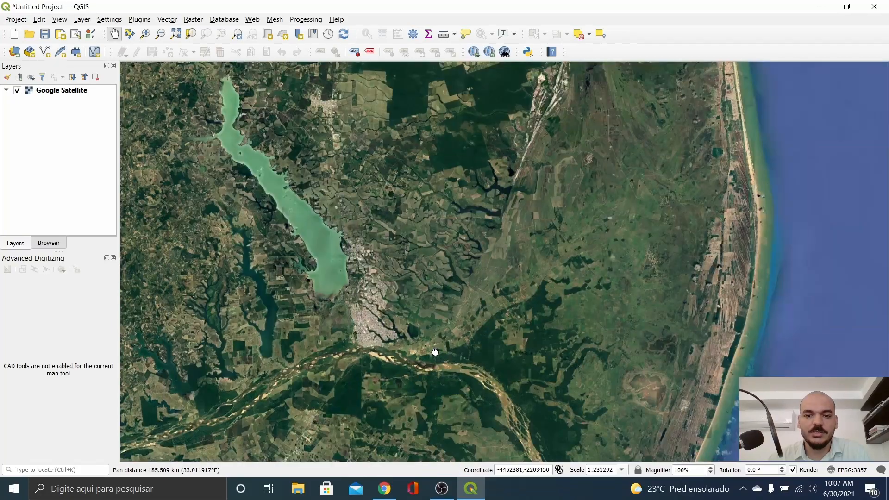
left_click_drag(432, 353, 535, 238)
scroll(522, 241, "up", 2)
left_click_drag(497, 321, 551, 240)
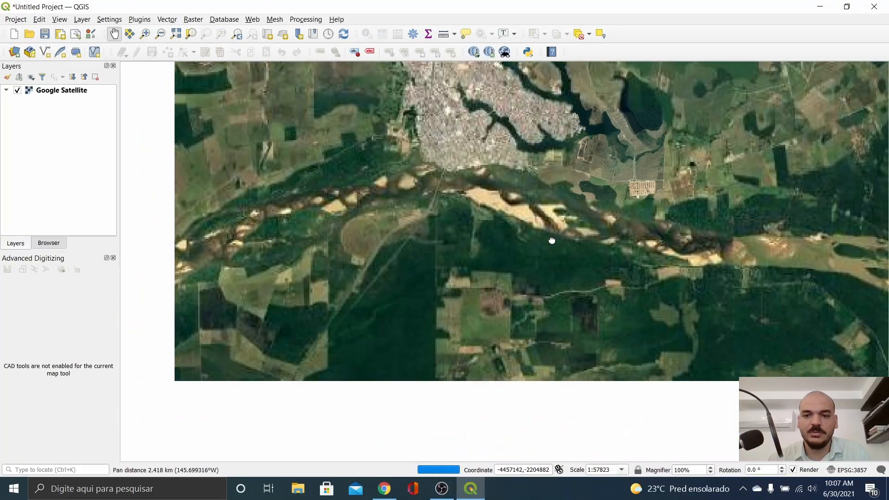
scroll(492, 219, "up", 2)
left_click_drag(569, 167, 395, 304)
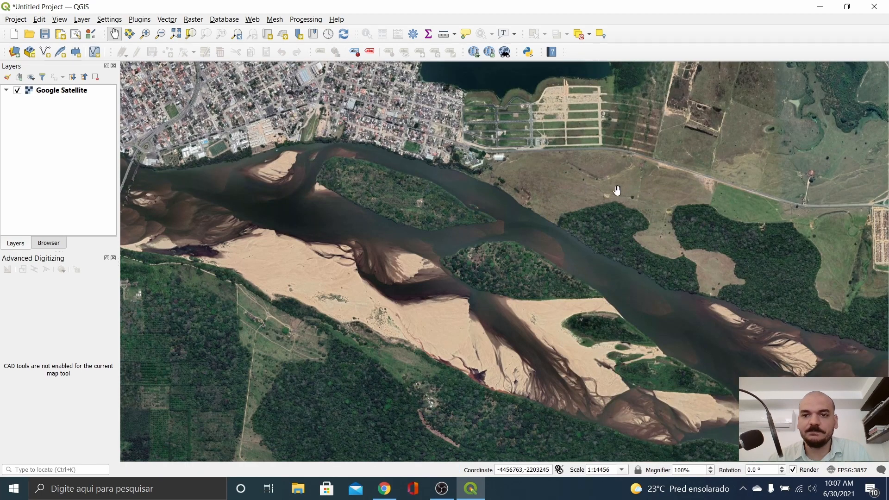
Step: Centre the map on the gridded development beside the forest
left_click_drag(617, 191, 580, 285)
left_click_drag(671, 298, 508, 201)
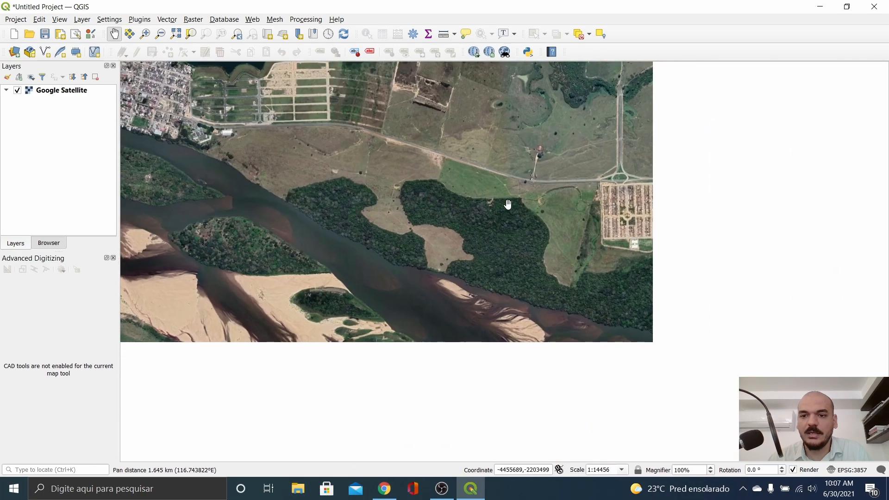
left_click_drag(659, 252, 484, 273)
scroll(588, 272, "up", 1)
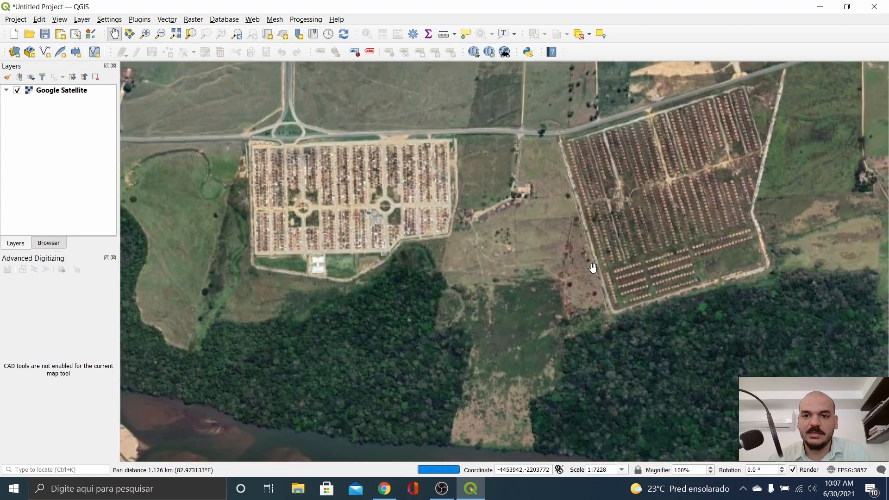
left_click_drag(681, 236, 490, 292)
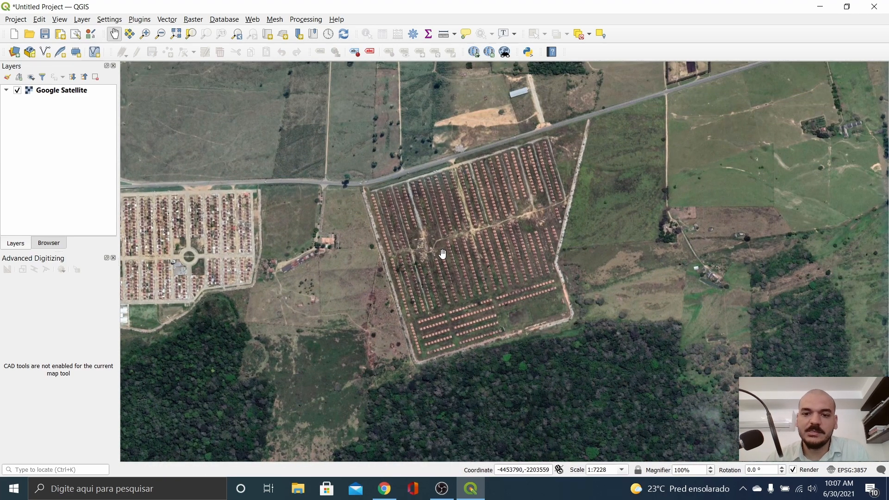
left_click_drag(442, 253, 432, 236)
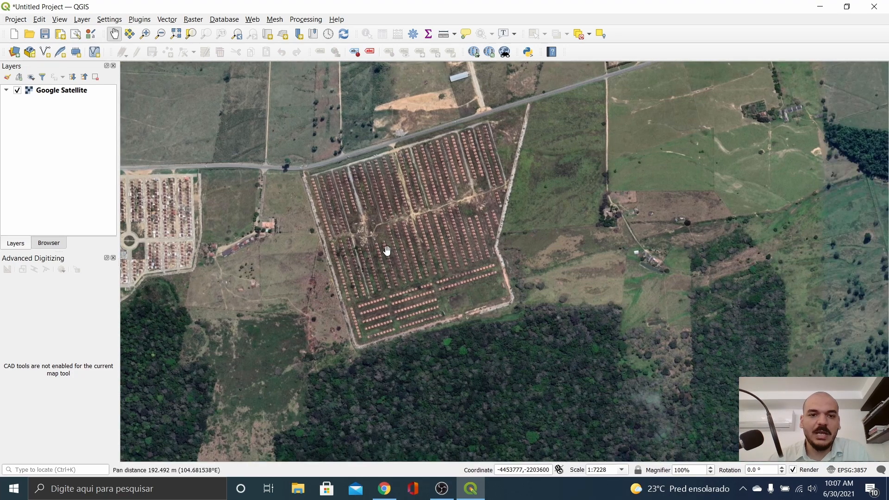
scroll(396, 242, "up", 1)
scroll(433, 204, "down", 1)
left_click_drag(433, 204, 408, 221)
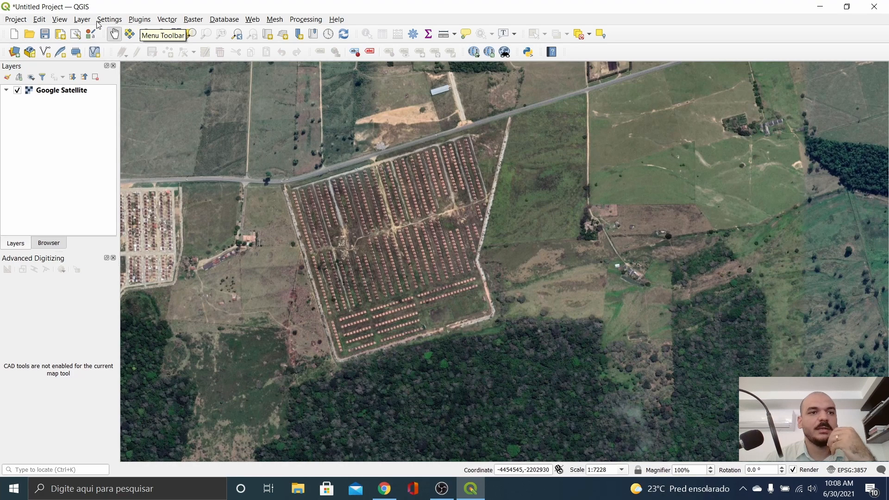
Step: Bring up the Layer menu's Create Layer submenu
left_click(83, 21)
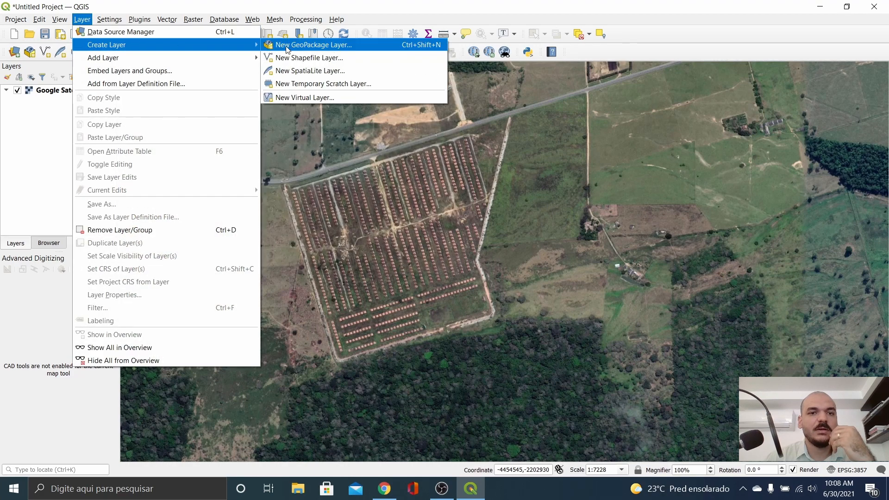
mouse_move(120, 57)
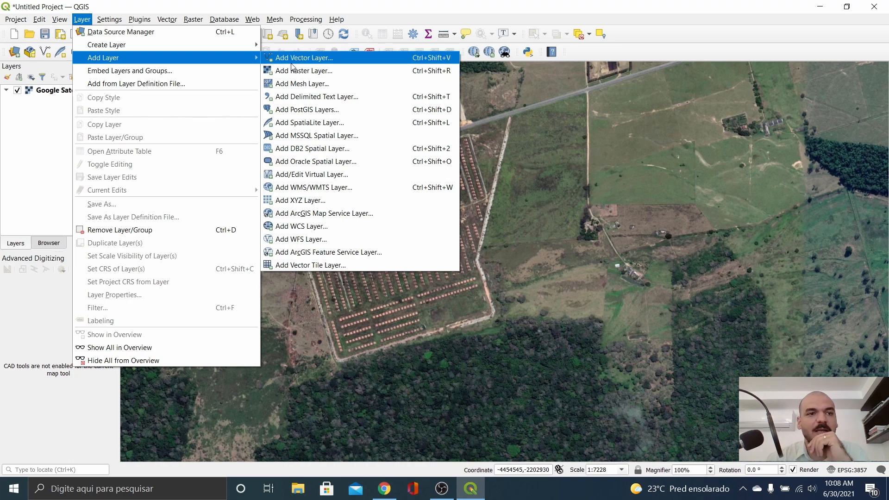
mouse_move(243, 49)
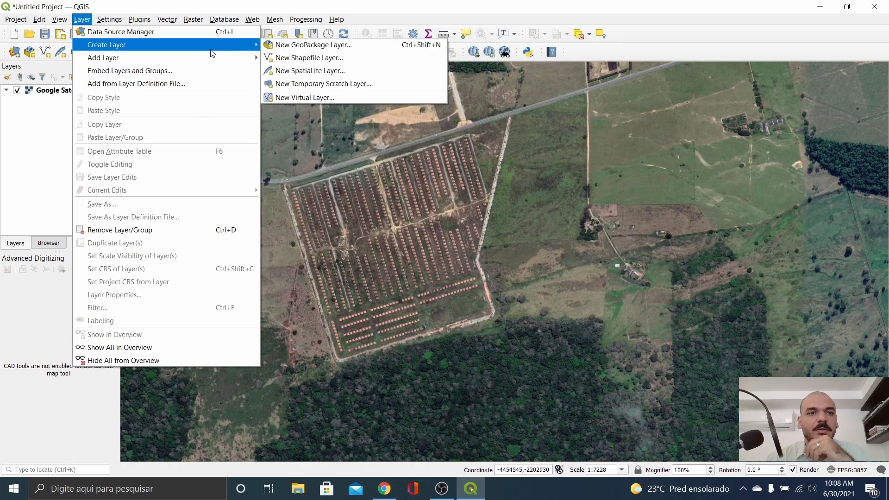
left_click(82, 19)
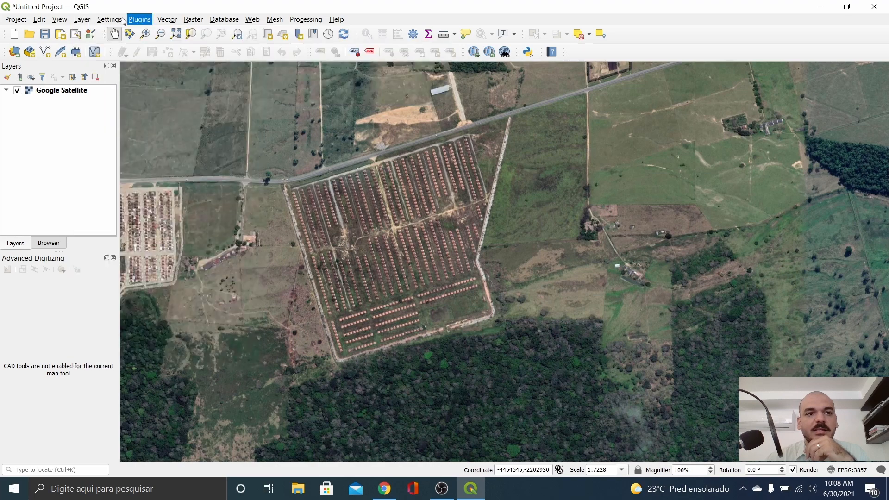
left_click(110, 19)
mouse_move(85, 20)
mouse_move(92, 47)
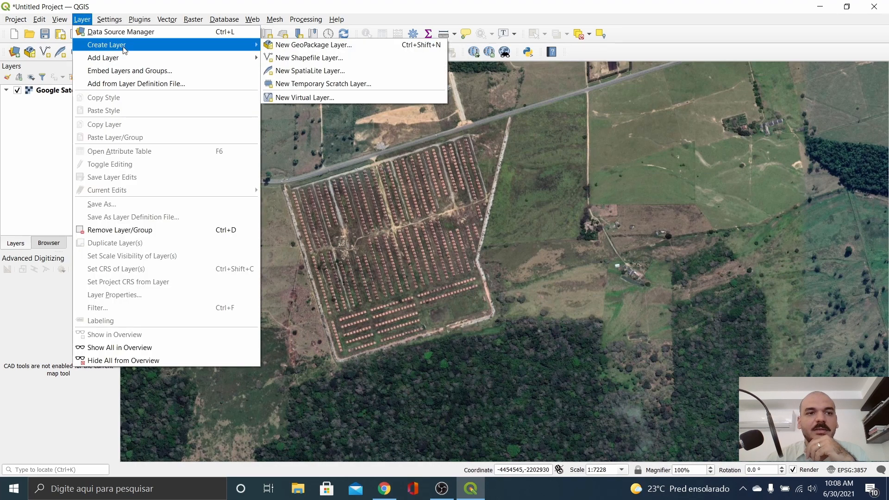
Step: Start a new temporary scratch layer named Pontos_Temp with Point geometry
left_click(308, 84)
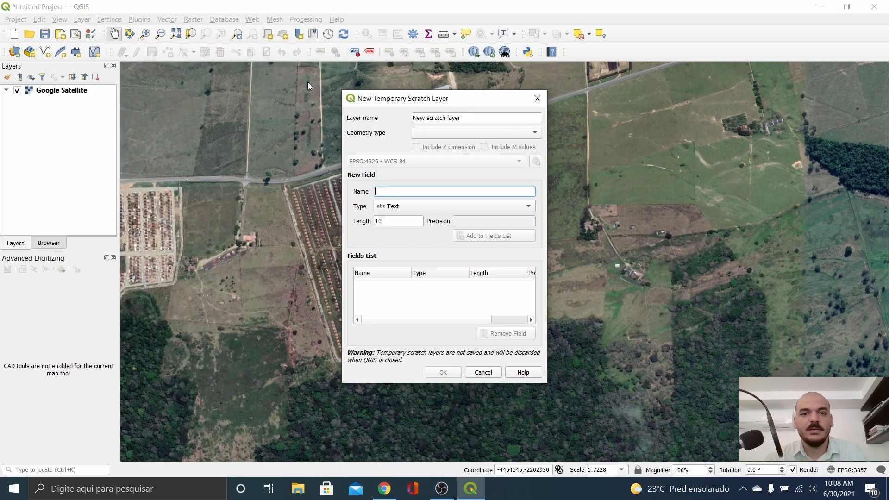
left_click_drag(473, 118, 410, 119)
type("Pon")
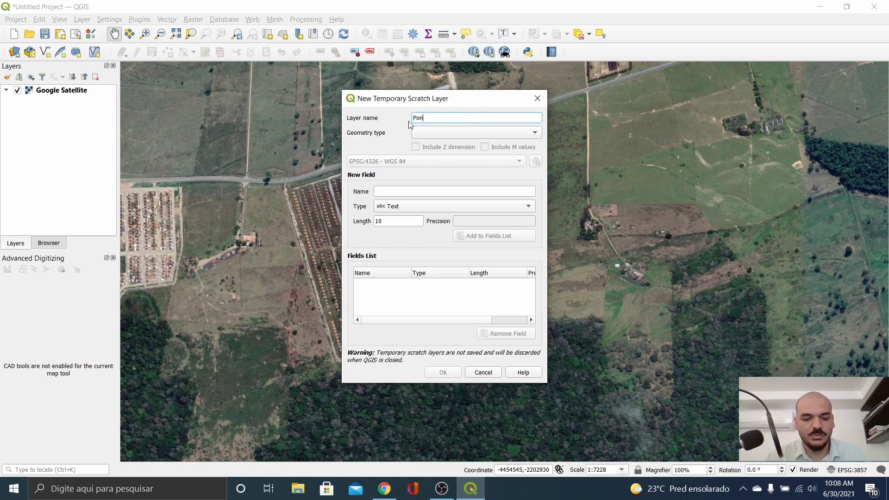
type("tos_")
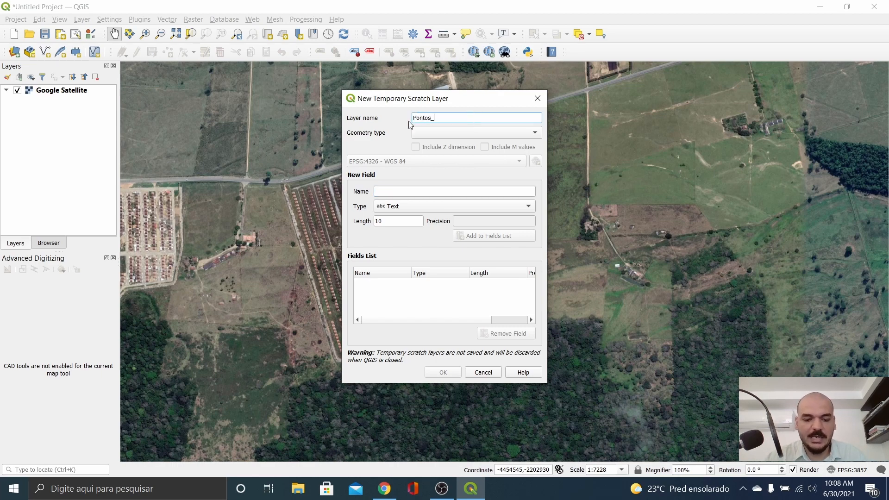
type("Temp")
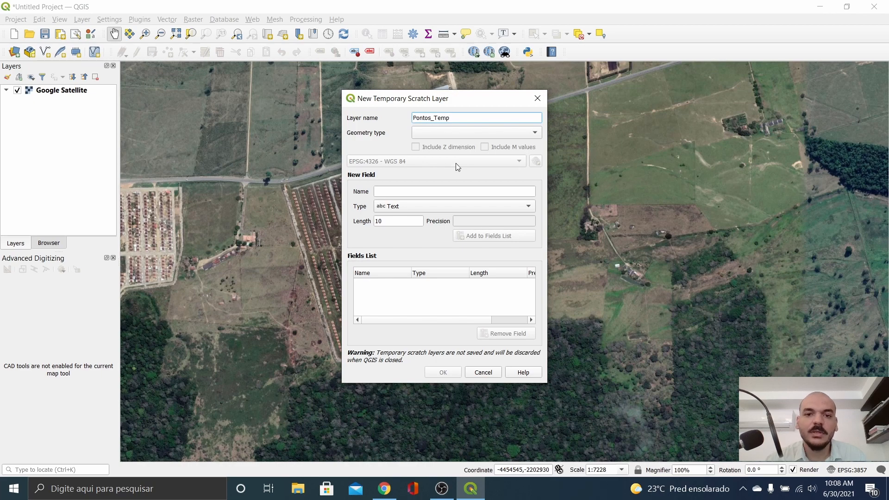
left_click(456, 135)
left_click(454, 144)
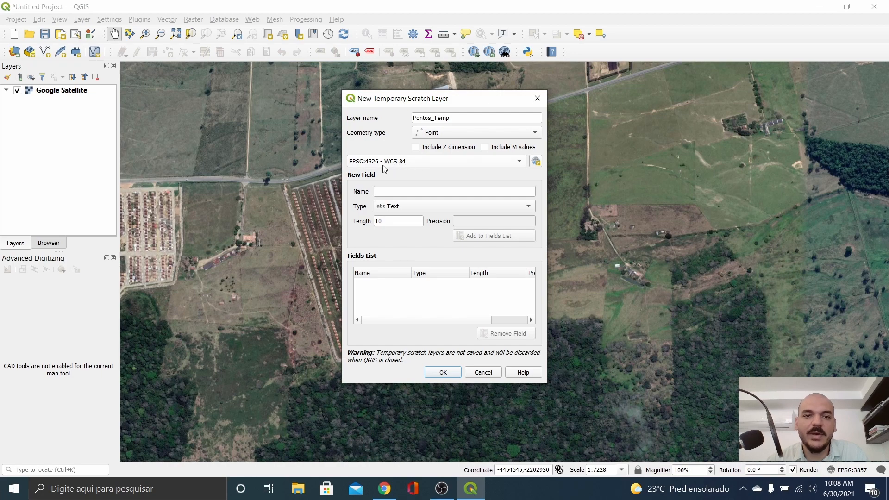
Step: Leave the coordinate system on EPSG:4326 - WGS 84 and bring up the full CRS selector
mouse_move(386, 166)
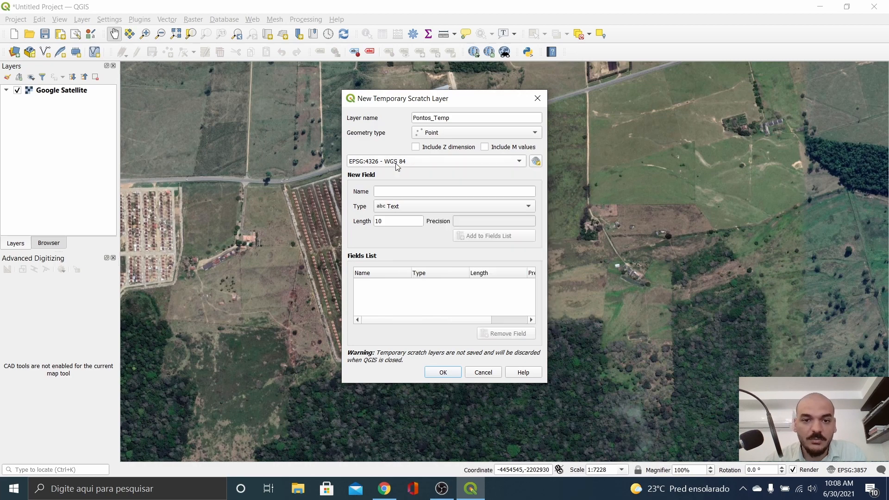
left_click(391, 163)
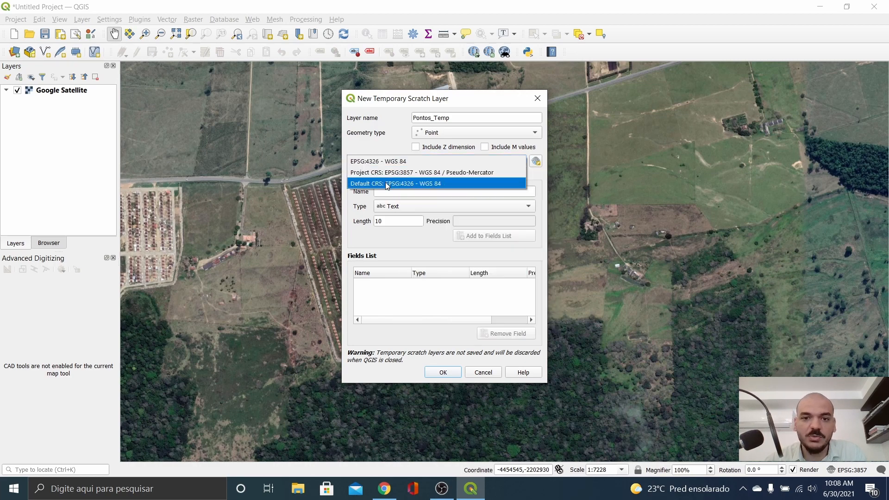
left_click(431, 161)
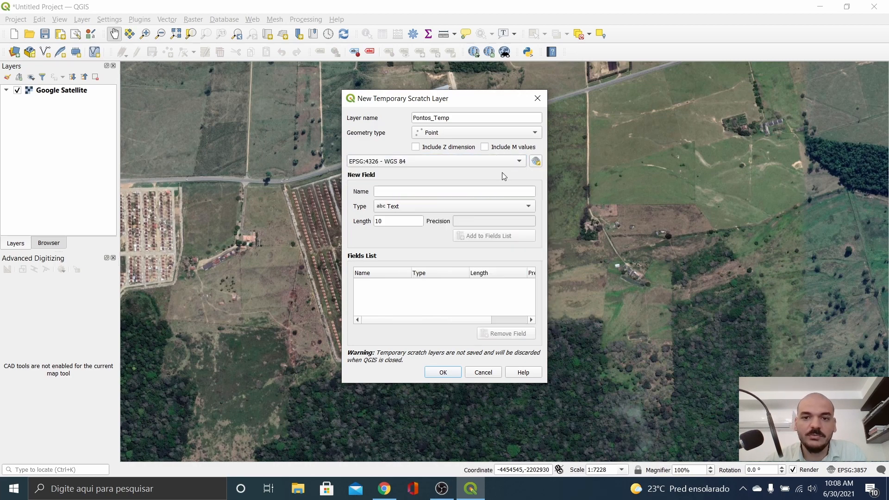
left_click(536, 161)
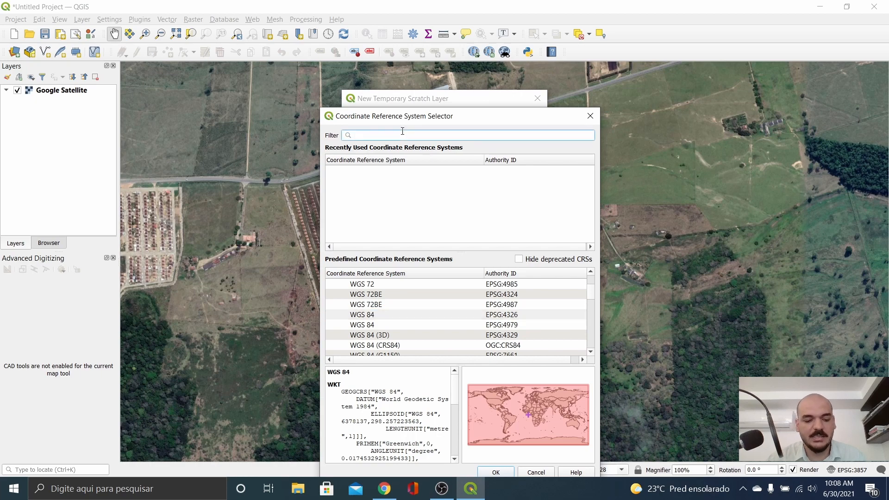
Step: Filter the CRS list for 'sirgas 2000' and apply SIRGAS 2000 / UTM zone 24S (EPSG:31984)
type("sirgas")
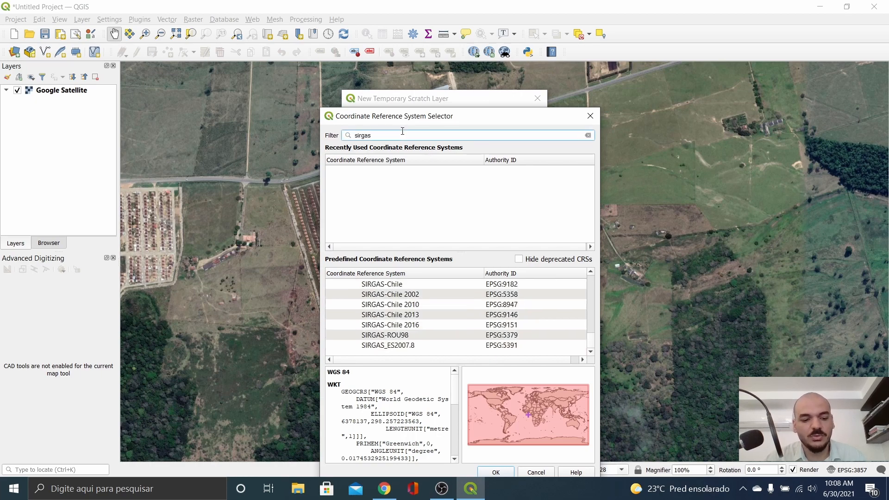
type("200")
key("BackSpace")
key("BackSpace")
key("BackSpace")
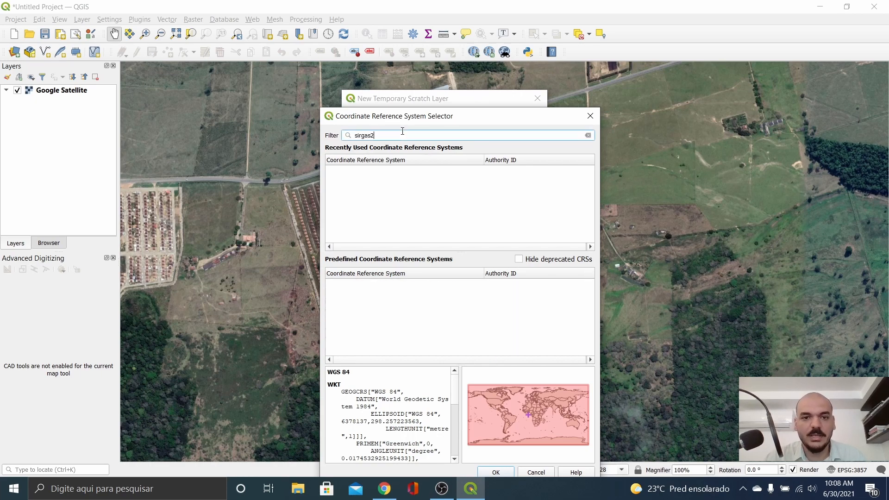
type("200")
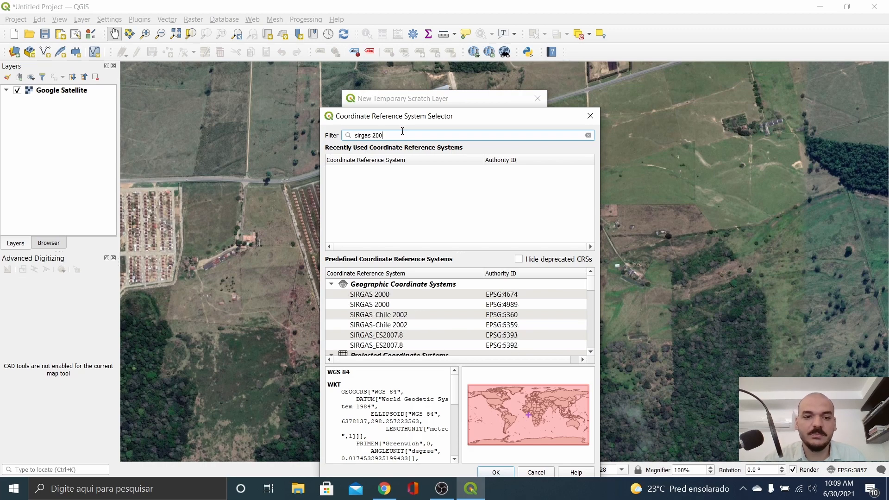
type("0")
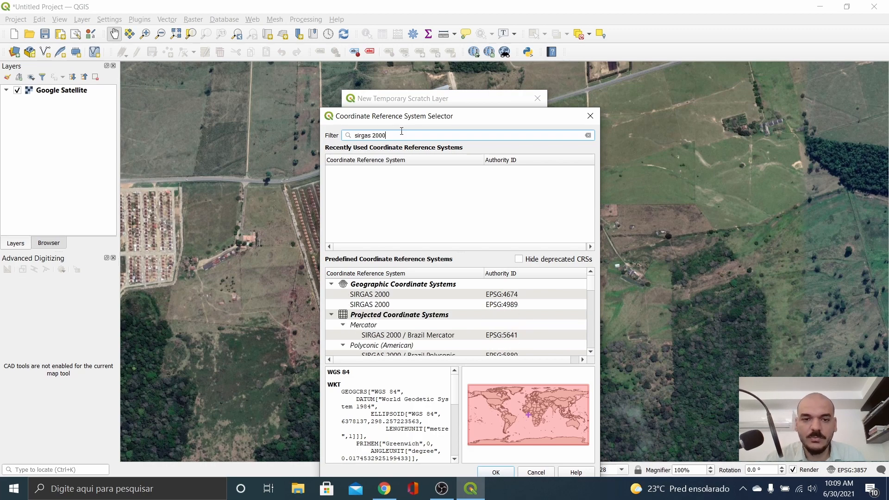
scroll(412, 322, "down", 2)
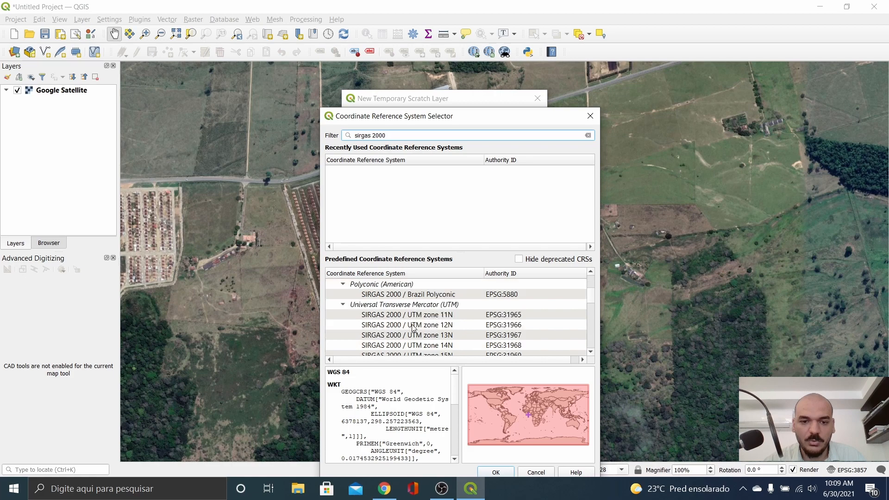
scroll(412, 324, "down", 6)
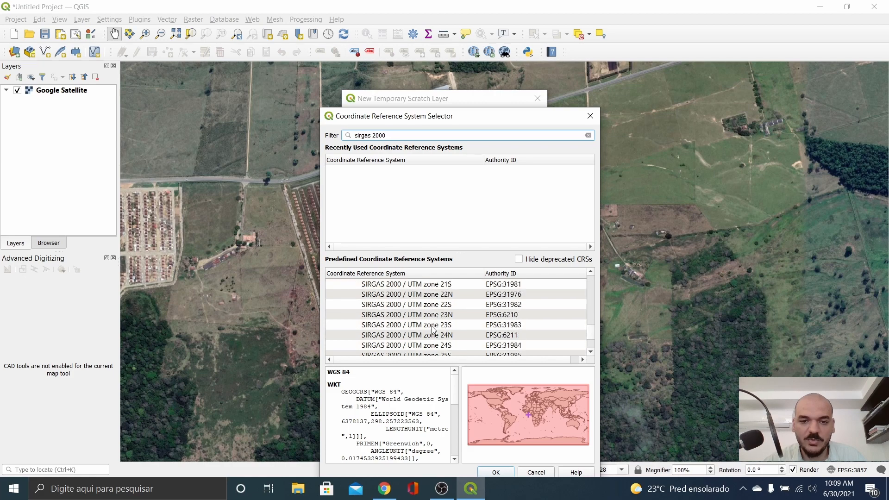
left_click(426, 347)
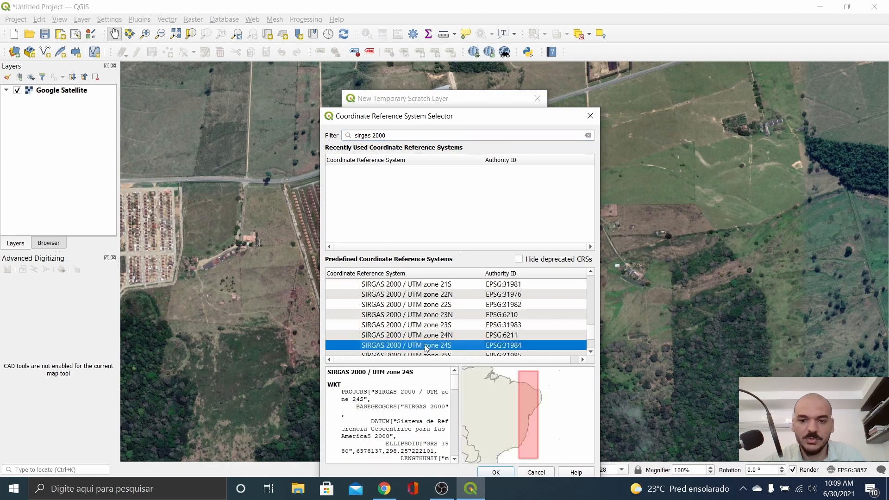
left_click(505, 475)
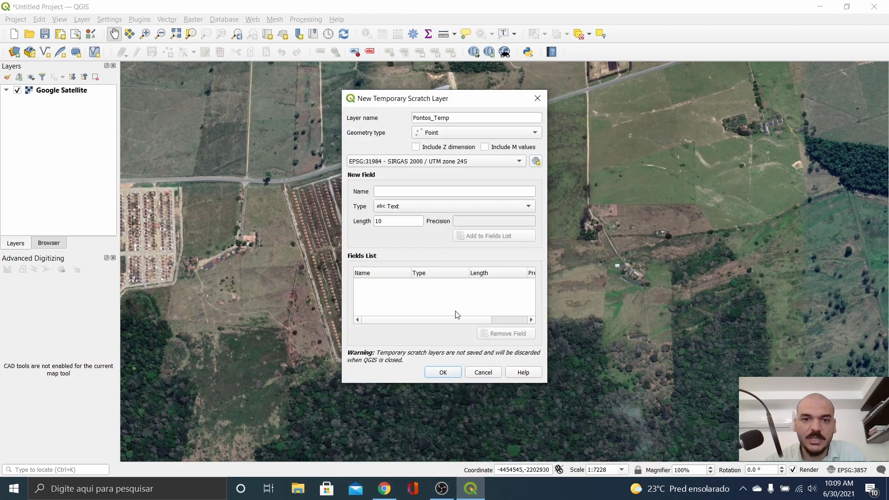
Step: Confirm the scratch layer dialog so the Pontos_Temp point layer joins the project
left_click(385, 195)
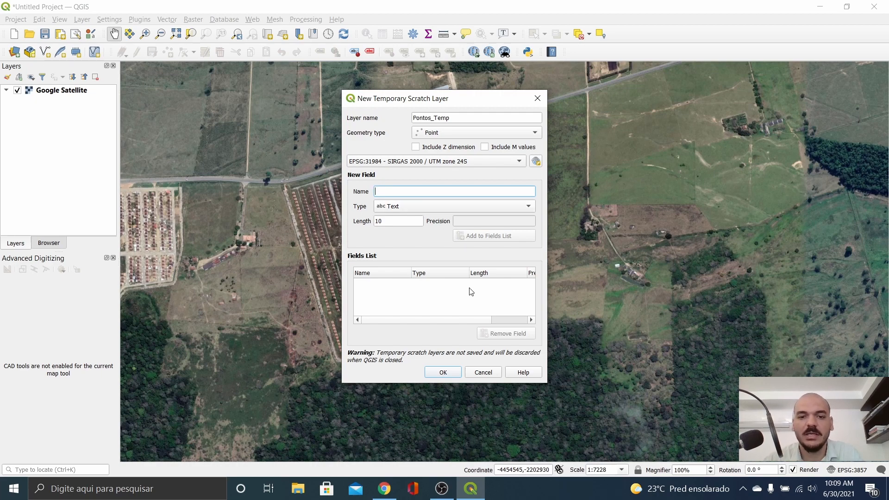
left_click(443, 373)
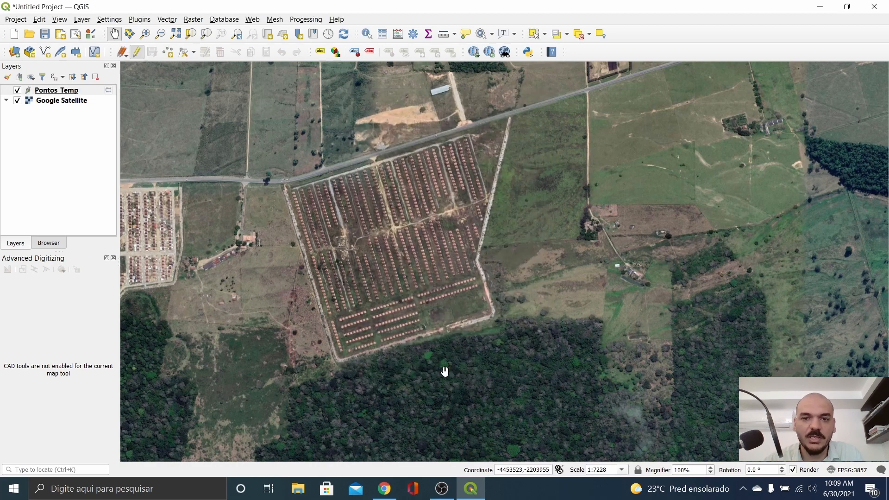
Step: Place five Pontos_Temp points at the housing site's corners, edge bend and road junctions
left_click(51, 92)
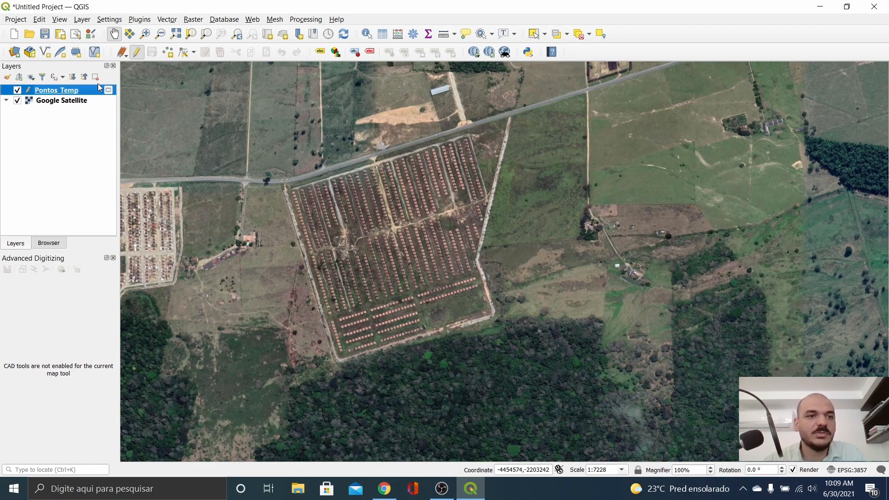
left_click(168, 53)
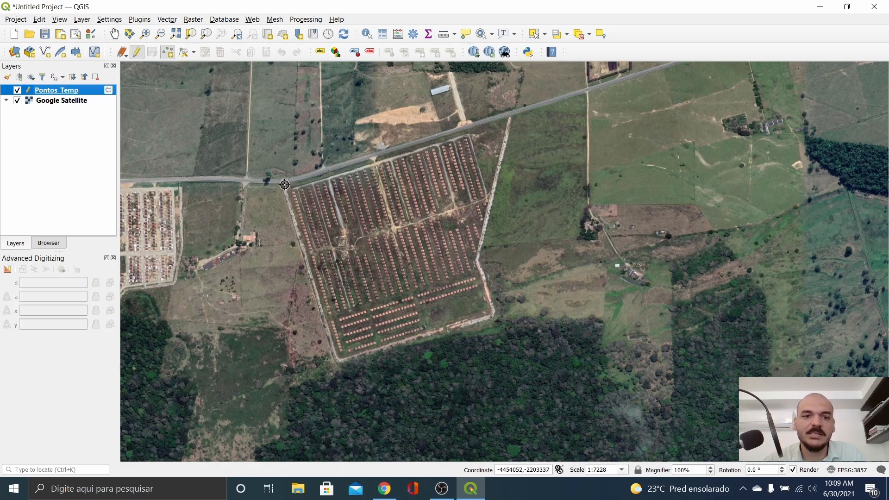
left_click(285, 185)
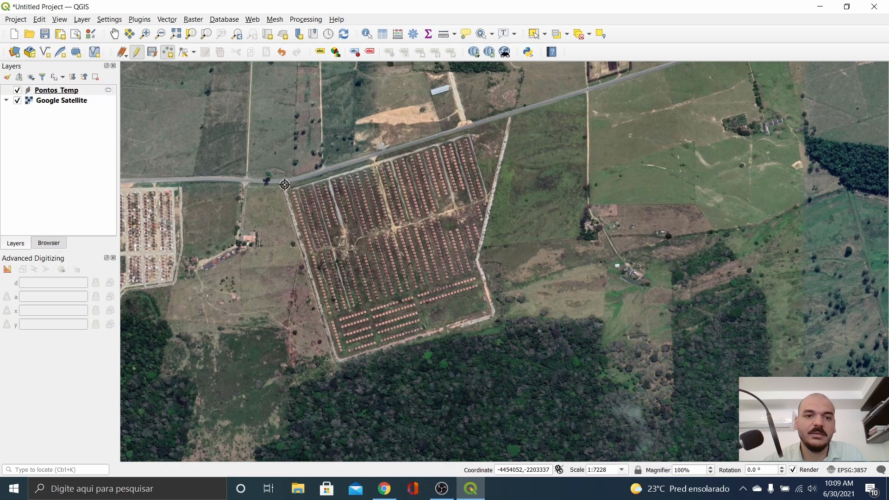
left_click(337, 359)
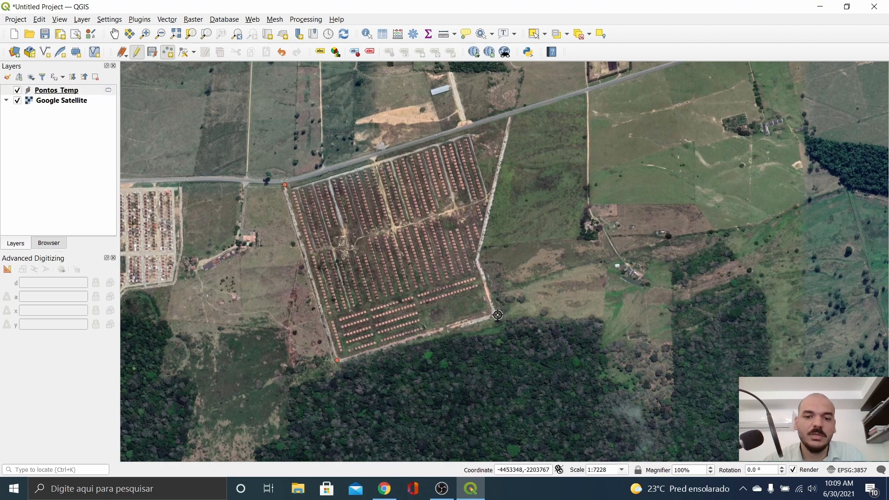
left_click(492, 317)
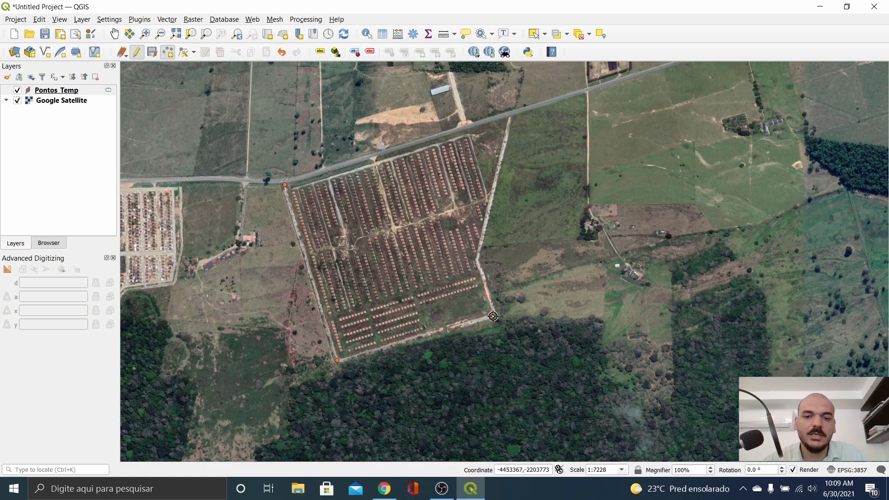
left_click(477, 260)
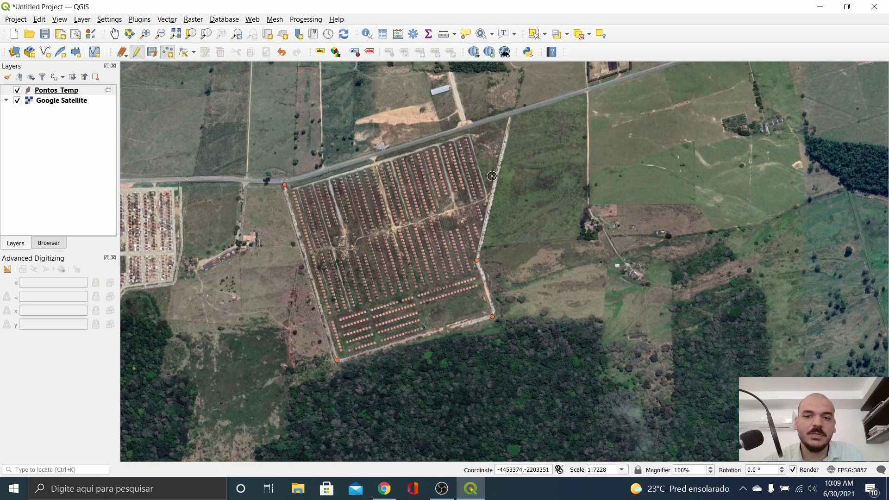
left_click(511, 117)
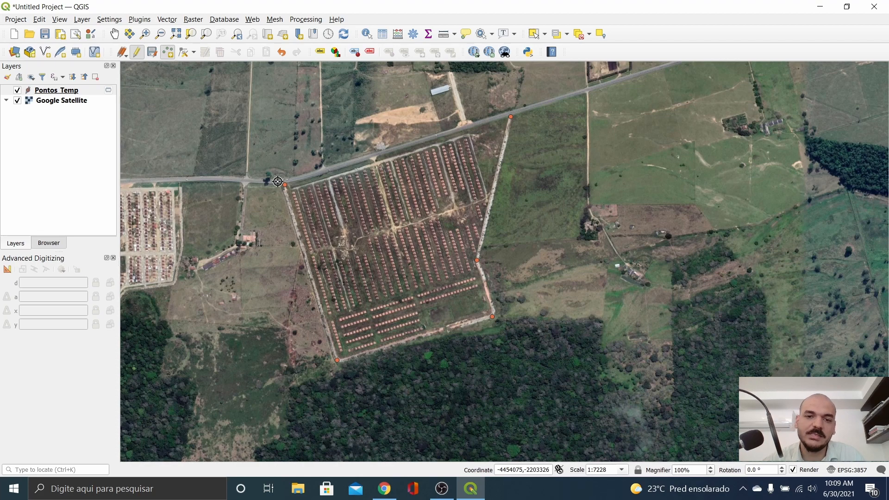
Step: Save the Pontos_Temp edits and zoom in on the housing site
left_click(152, 53)
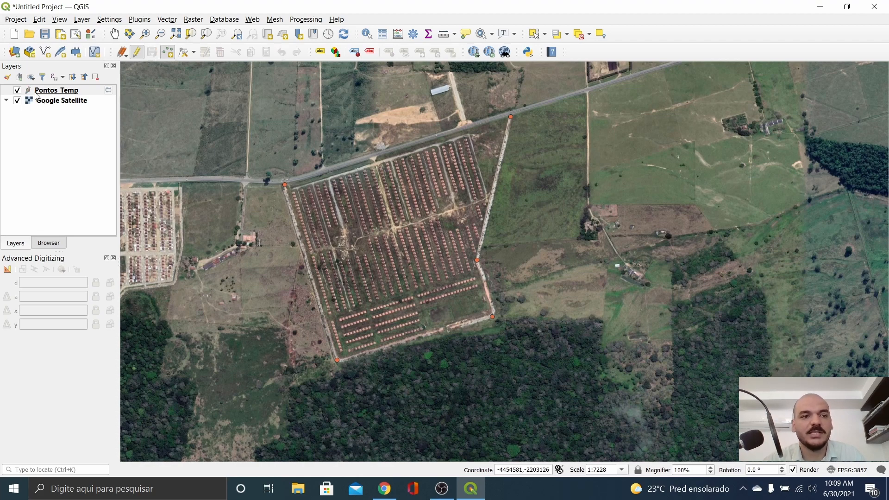
left_click(59, 91)
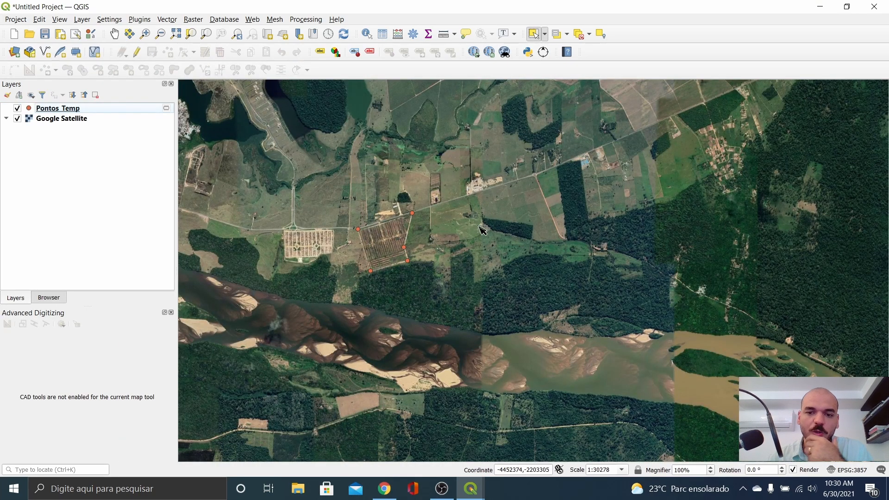
scroll(460, 221, "up", 1)
left_click_drag(404, 273, 557, 233)
scroll(449, 218, "up", 1)
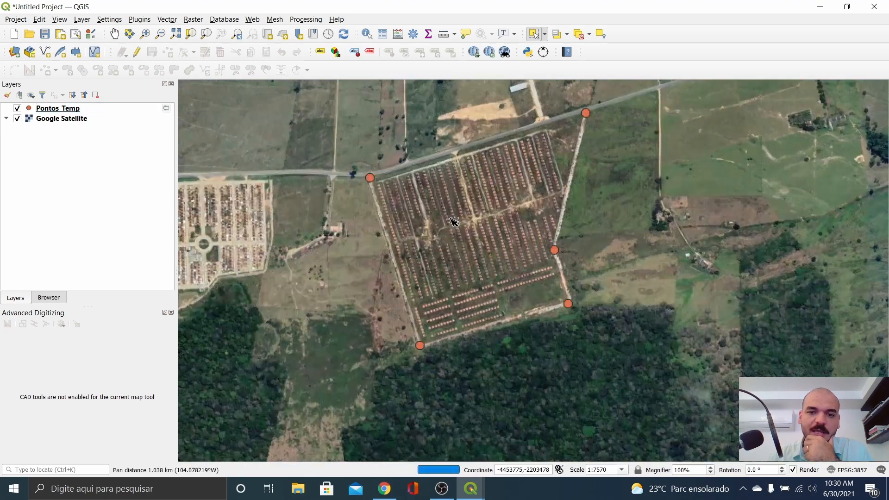
left_click_drag(644, 181, 621, 236)
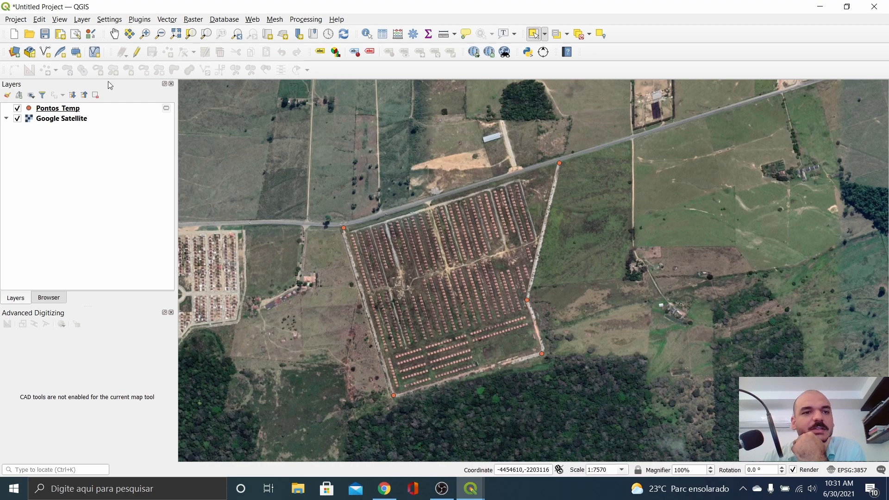
Step: Start a new temporary scratch layer named Poligonal_Temp
left_click(82, 19)
mouse_move(85, 62)
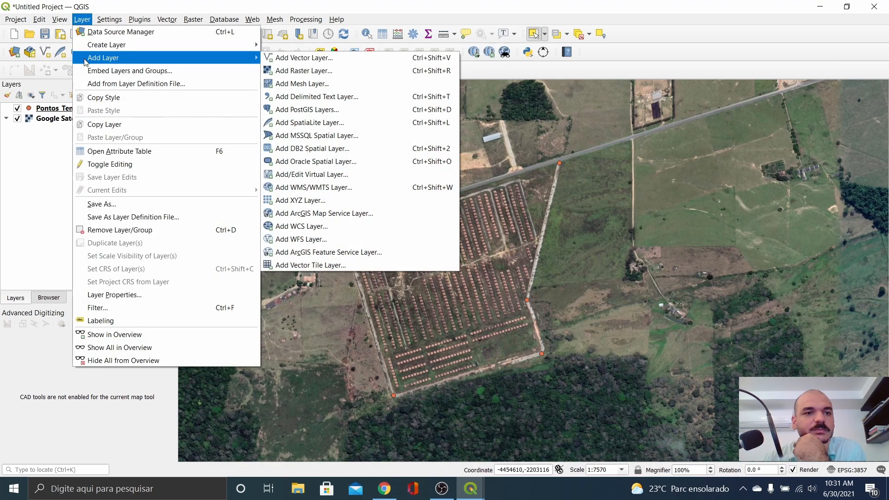
mouse_move(185, 44)
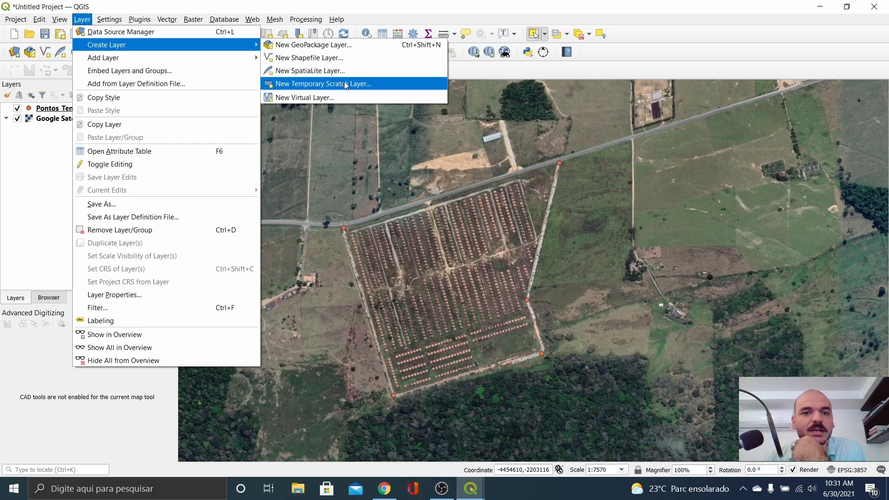
left_click(305, 84)
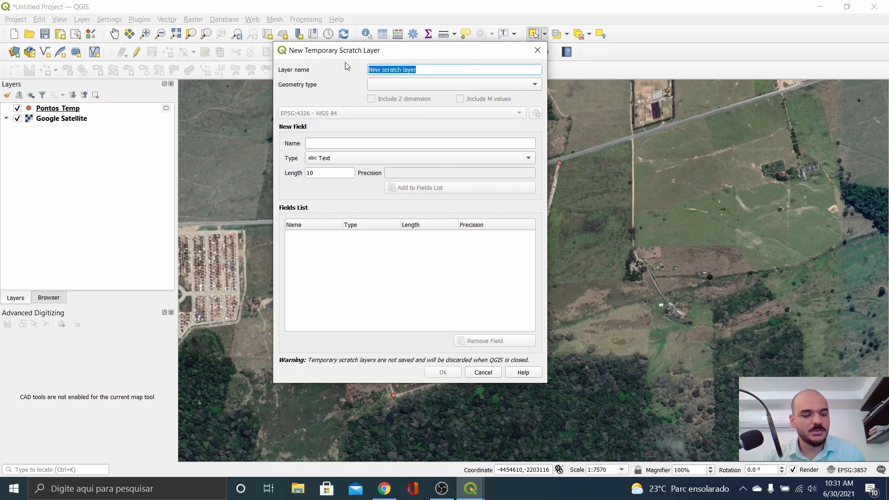
type("Poligona")
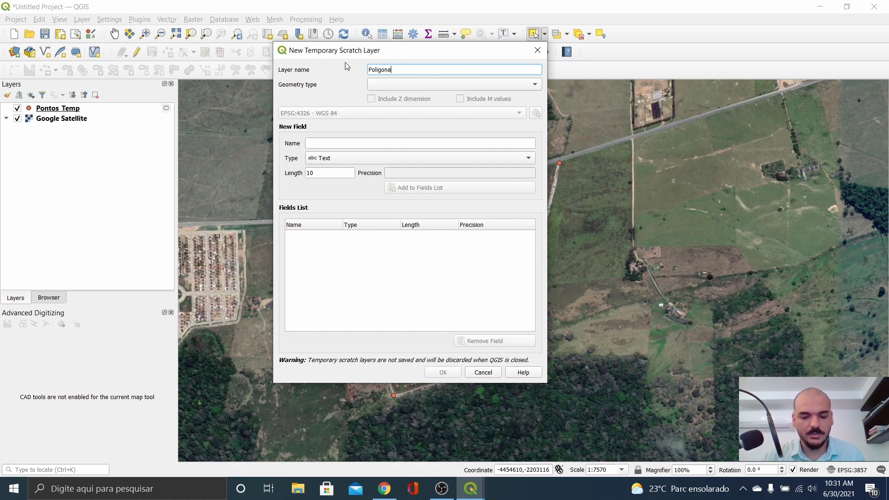
type("l_Temp")
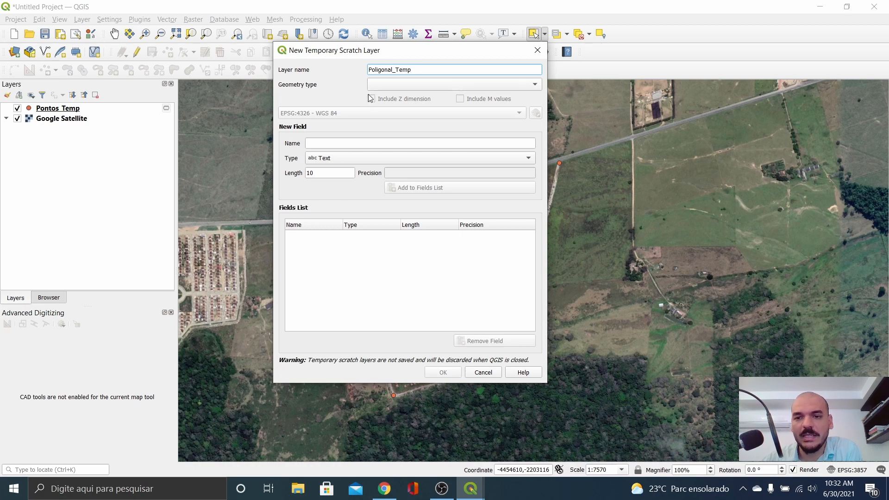
Step: Set Poligonal_Temp's geometry to Polygon and bring up its CRS selector
left_click(427, 84)
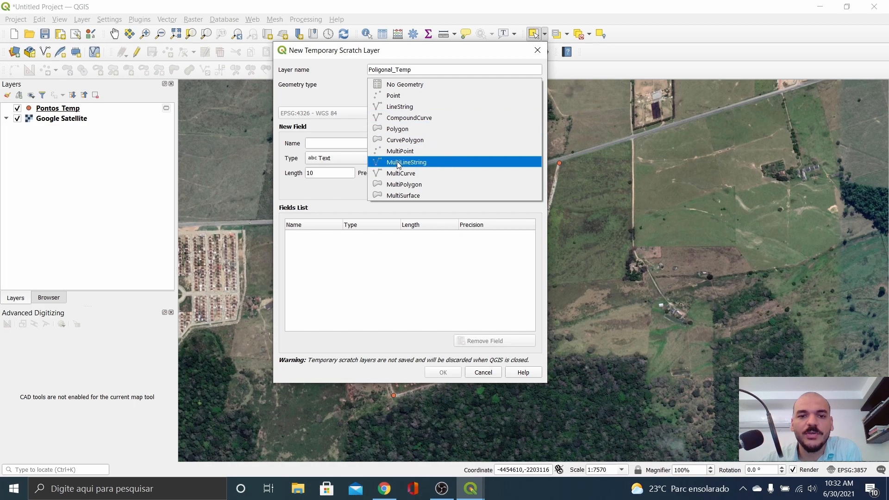
left_click(407, 133)
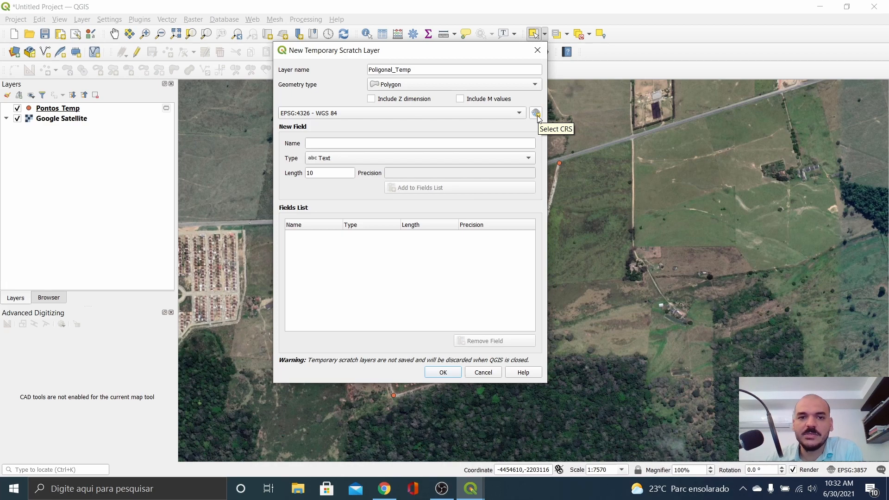
left_click(537, 115)
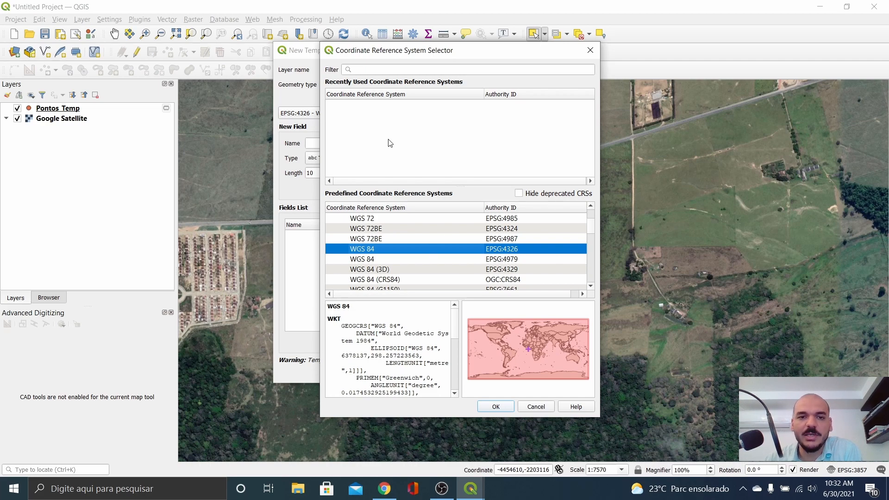
Step: Give Poligonal_Temp the SIRGAS 2000 / UTM zone 24S CRS and create the layer
left_click(380, 67)
type("si")
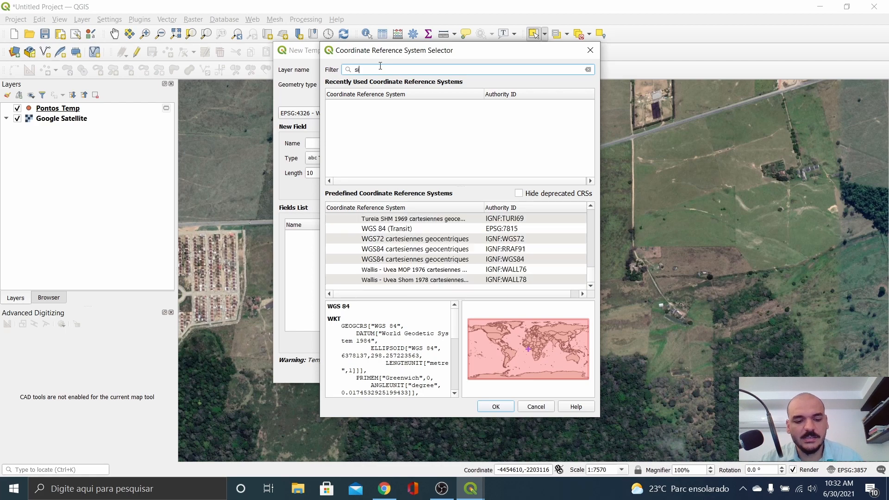
type("rgas 200")
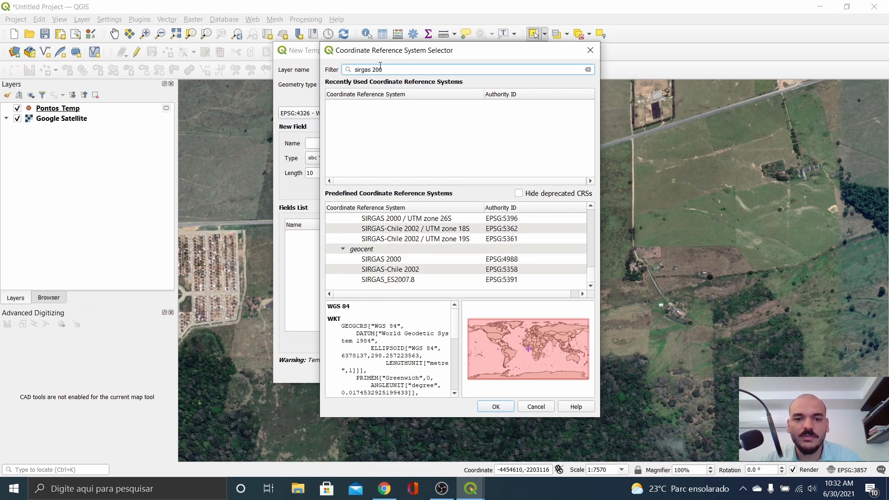
type("0")
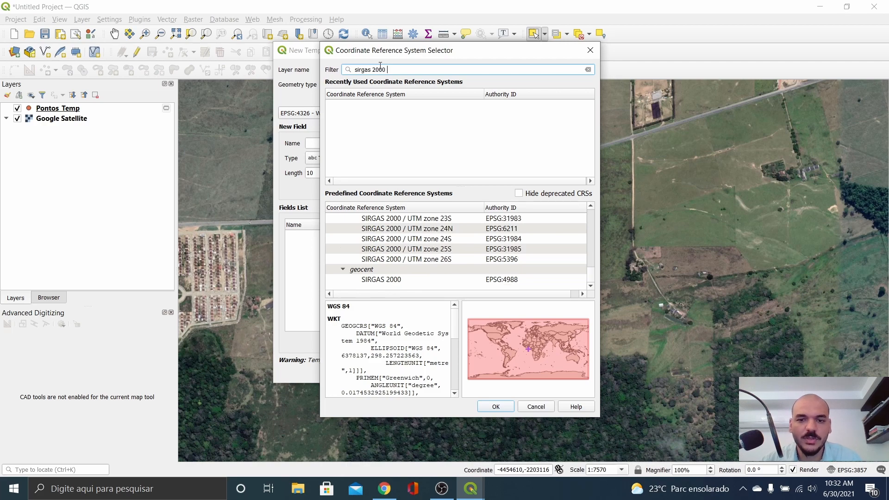
left_click(412, 239)
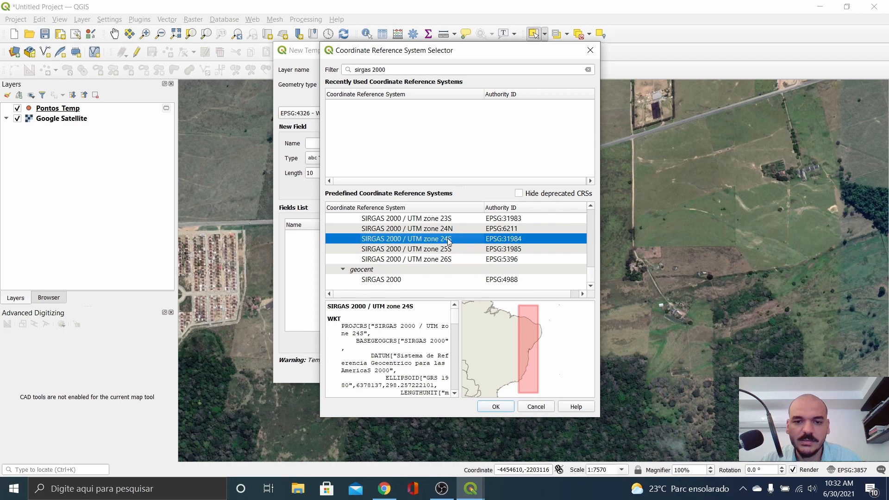
left_click(498, 408)
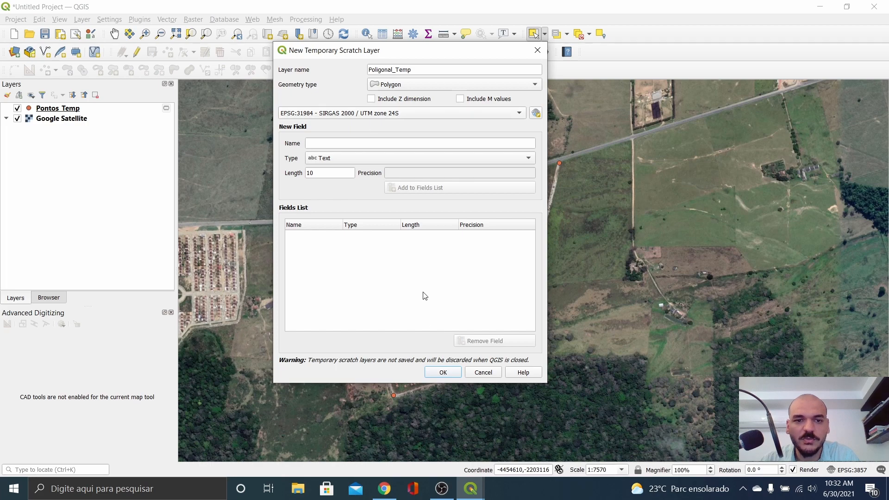
left_click(444, 372)
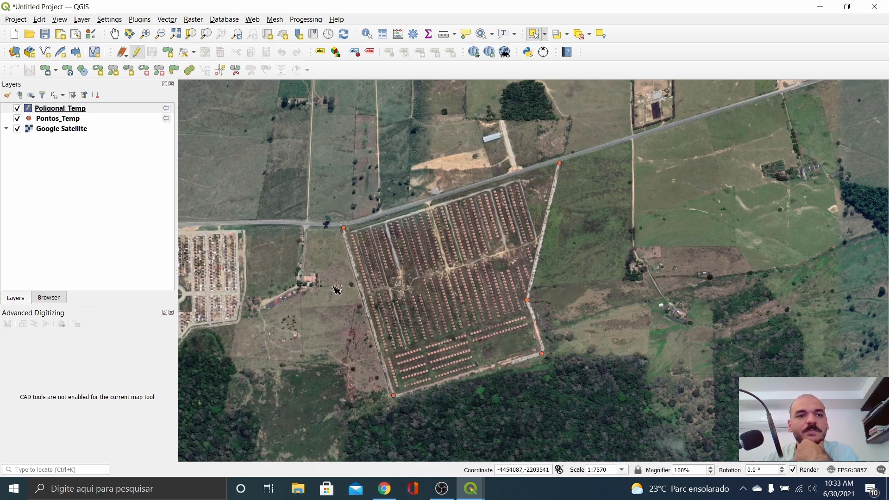
Step: Select Poligonal_Temp and switch to the Add Polygon Feature tool
left_click(61, 112)
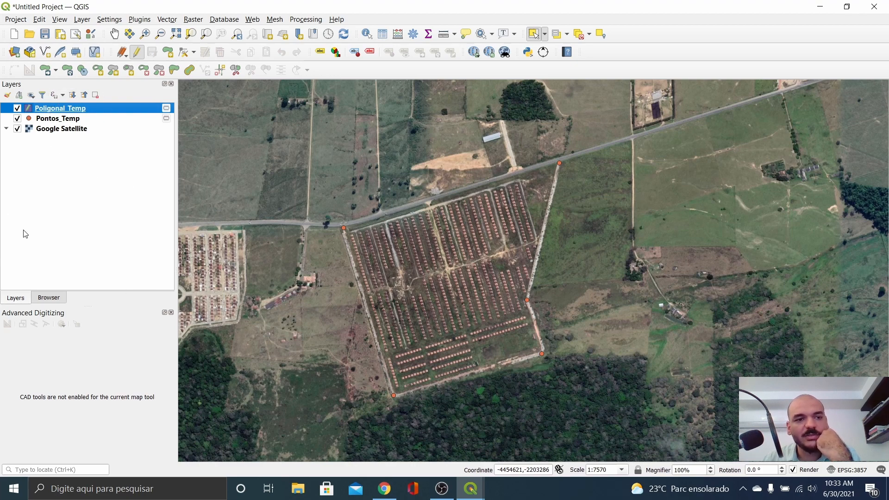
left_click(167, 52)
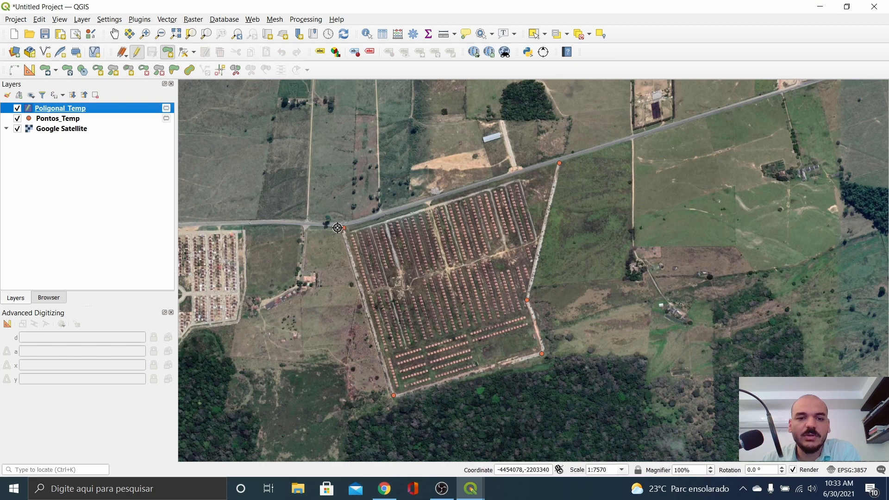
Step: Show the Snapping Toolbar and dock it beside the other toolbars
right_click(642, 52)
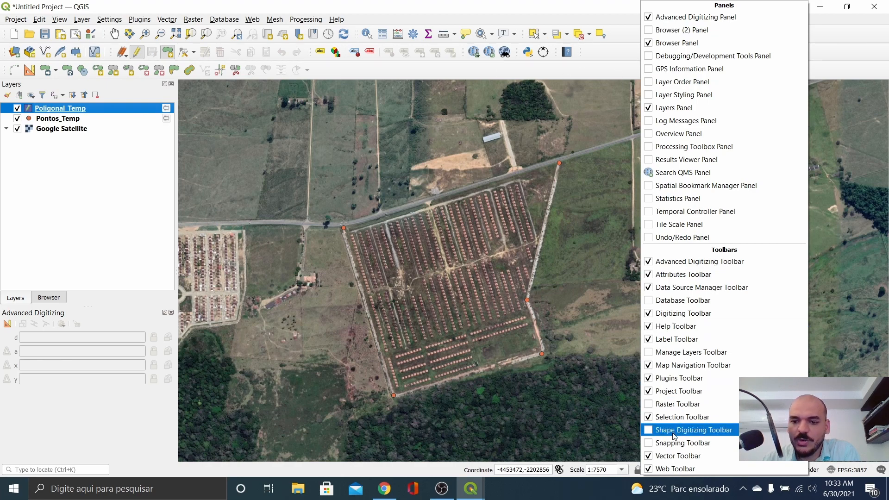
left_click(656, 443)
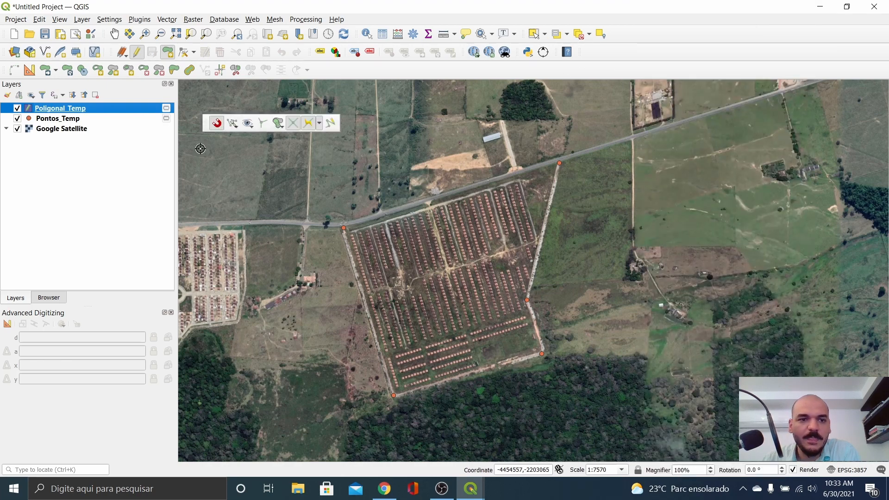
left_click_drag(206, 123, 540, 73)
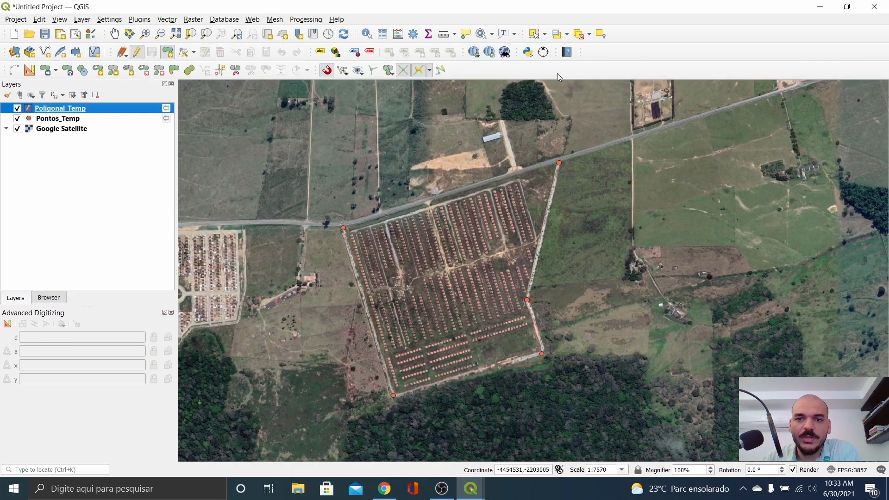
Step: Toggle snapping off and back on, then bring up the snapping mode choices
left_click(327, 71)
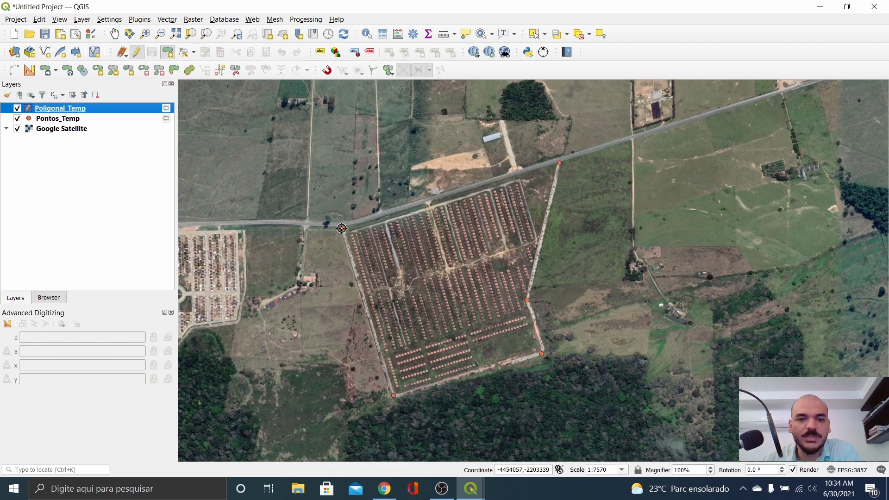
left_click(328, 71)
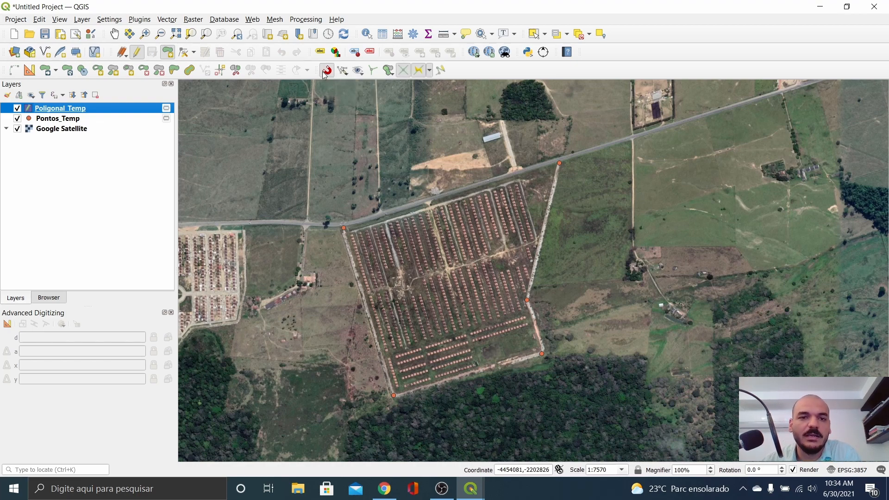
left_click(347, 75)
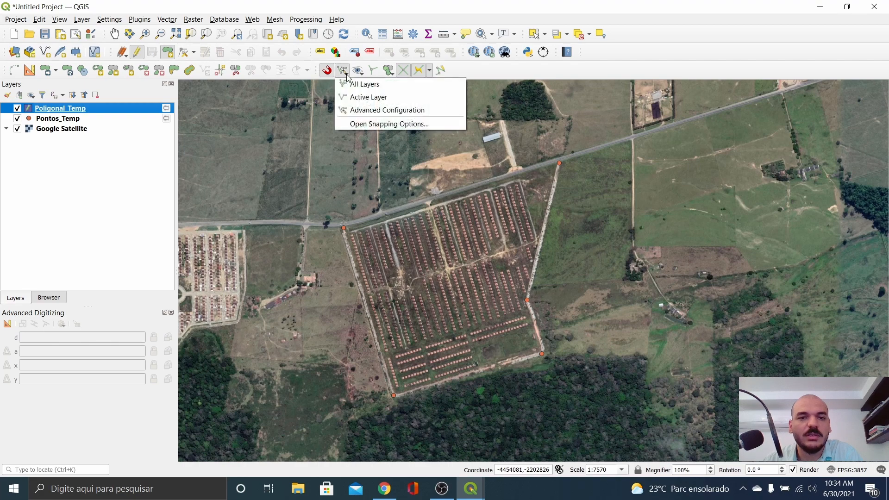
Step: Verify snapping targets only Pontos_Temp vertices at 12 pixels tolerance, then close the snapping settings
left_click(356, 125)
left_click_drag(404, 236, 482, 115)
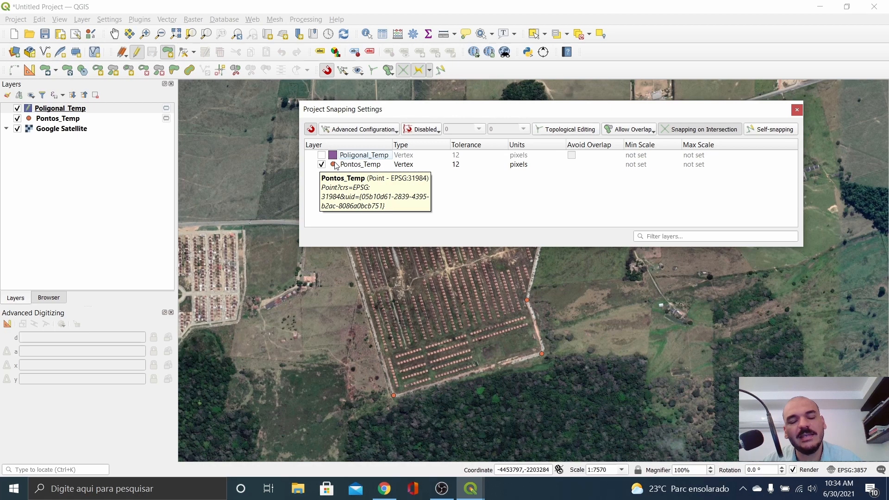
left_click(360, 165)
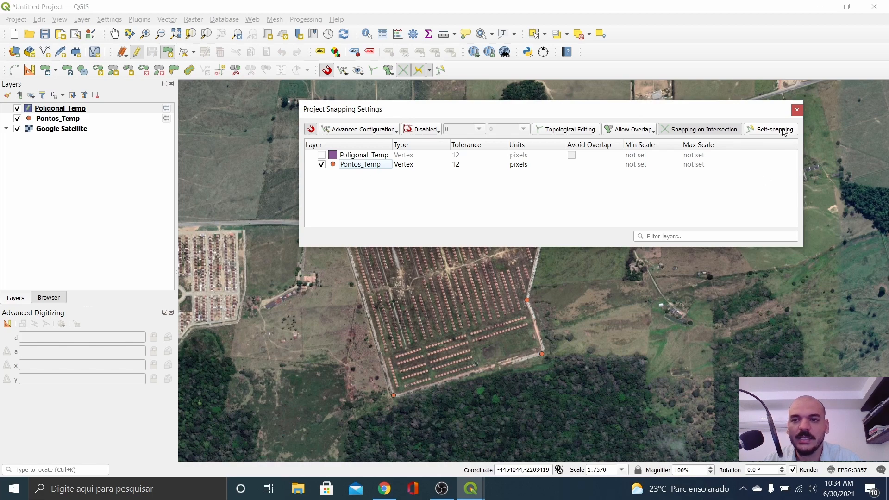
left_click(797, 110)
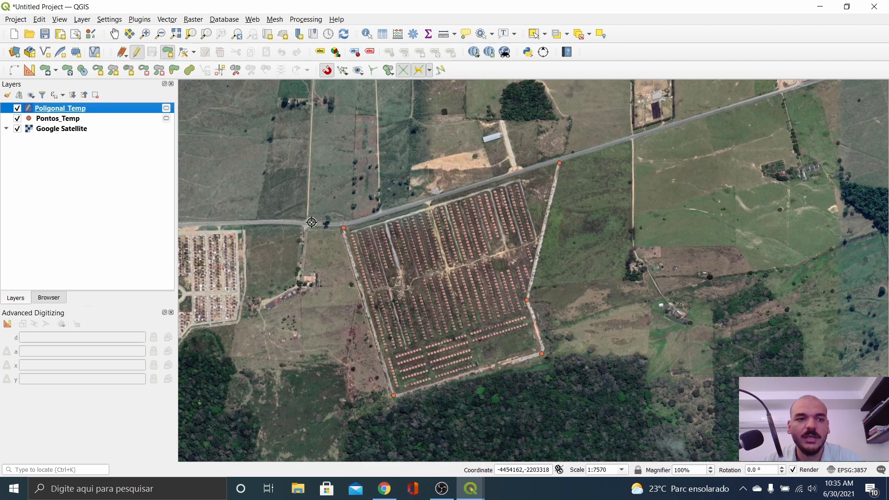
Step: Trace a polygon through the five Pontos_Temp points and save it to Poligonal_Temp
left_click(170, 52)
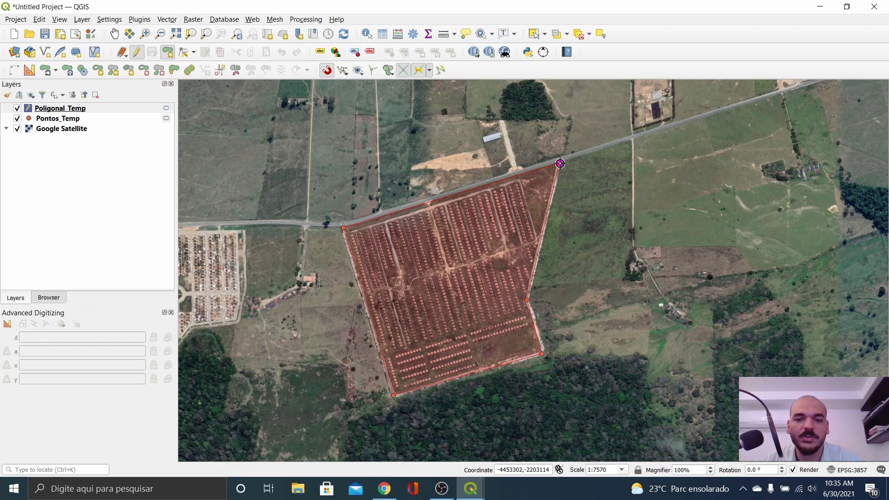
right_click(560, 163)
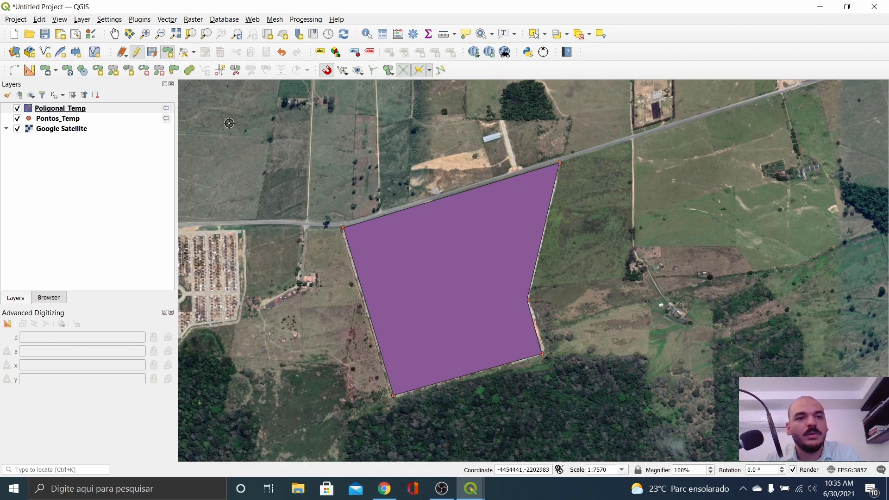
left_click(154, 55)
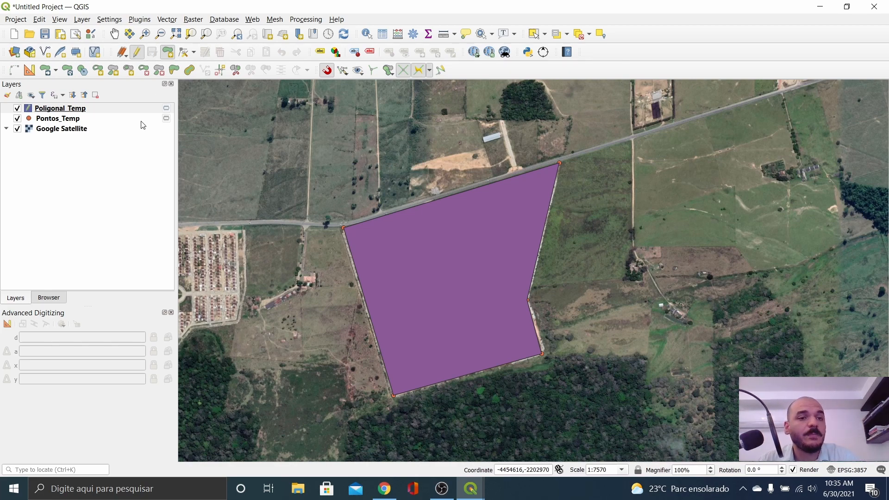
Step: Stop editing Poligonal_Temp and toggle the layer's visibility off and back on
left_click(137, 53)
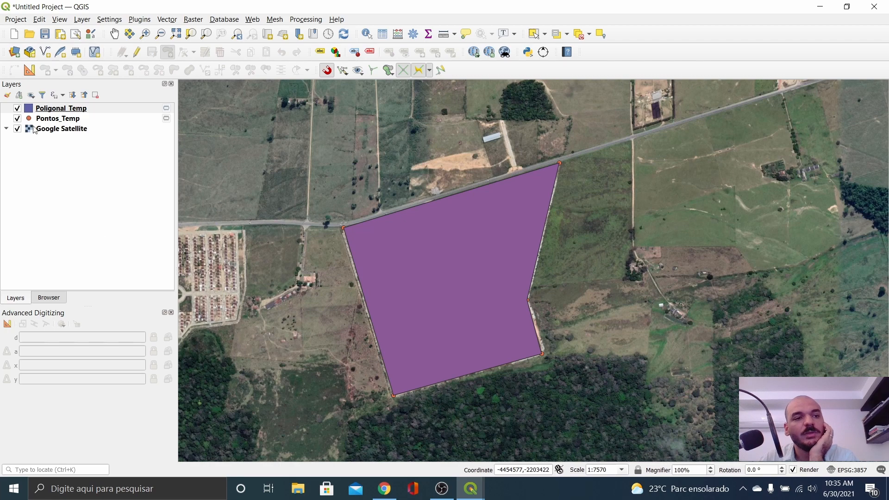
left_click(17, 108)
left_click(18, 108)
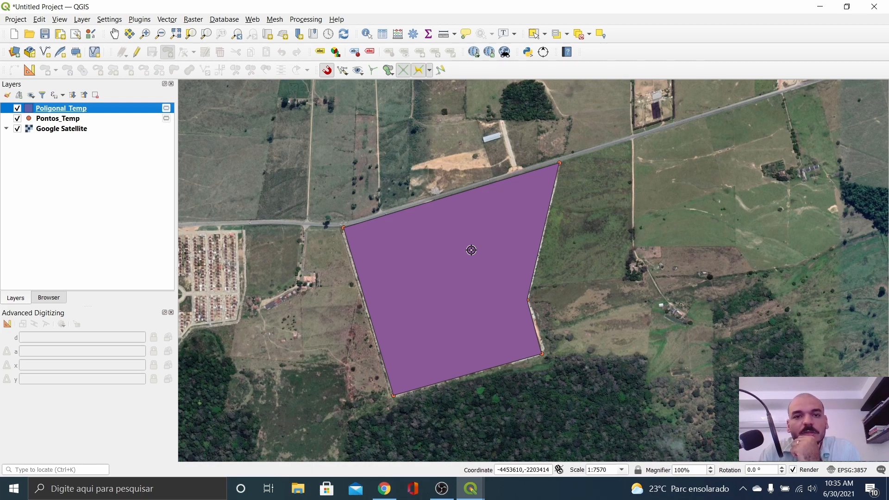
Step: Search 'azimu' in the plugin manager and confirm Azimuth and Distance Calculator 2.0.2 is installed
left_click(139, 20)
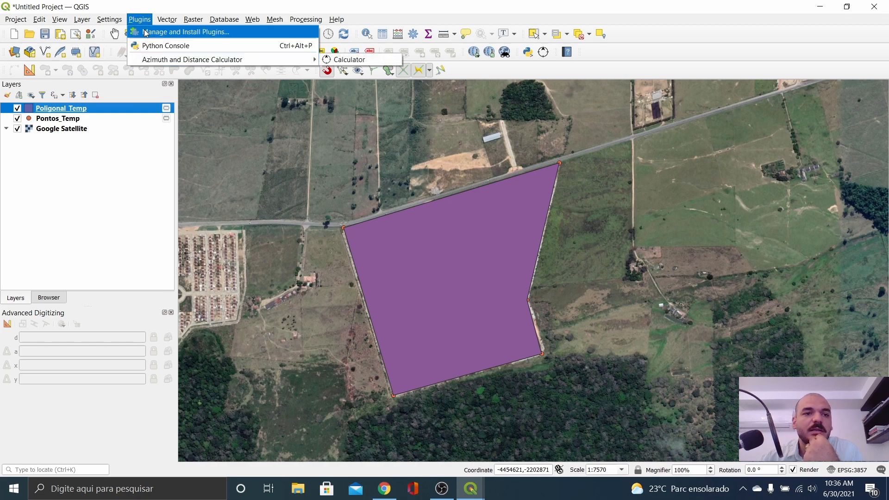
left_click(145, 33)
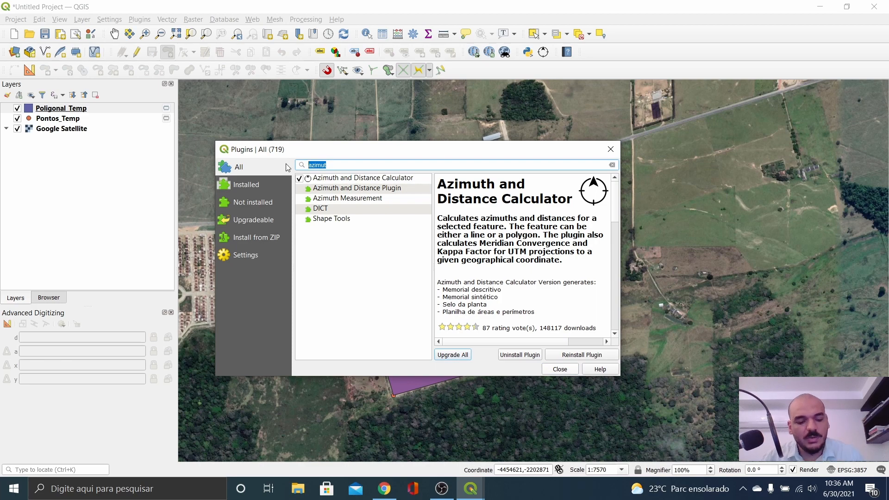
type("azimu")
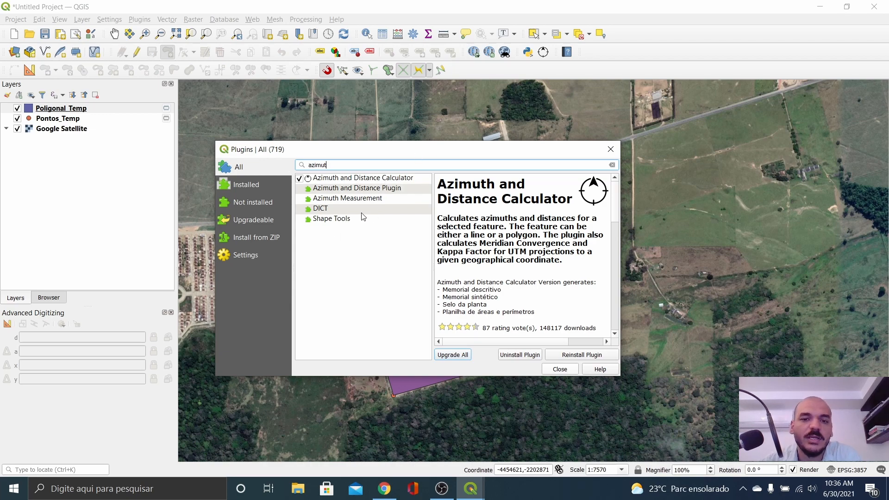
left_click(348, 181)
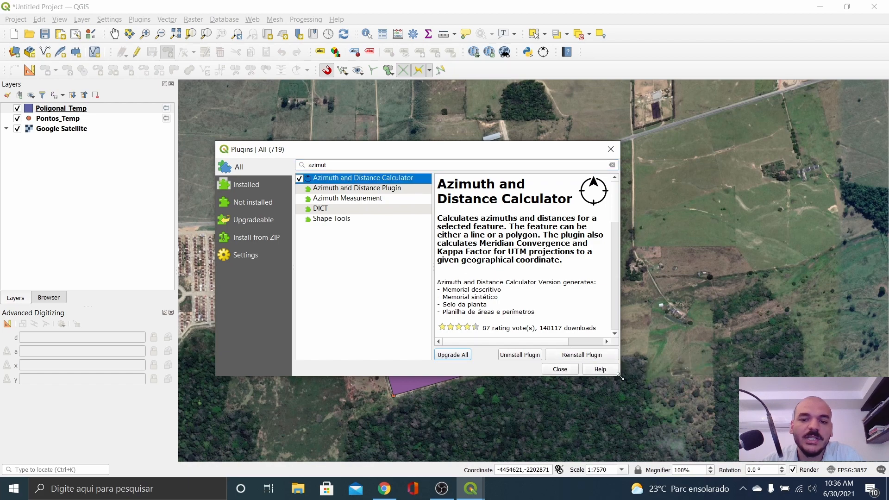
left_click_drag(619, 376, 695, 439)
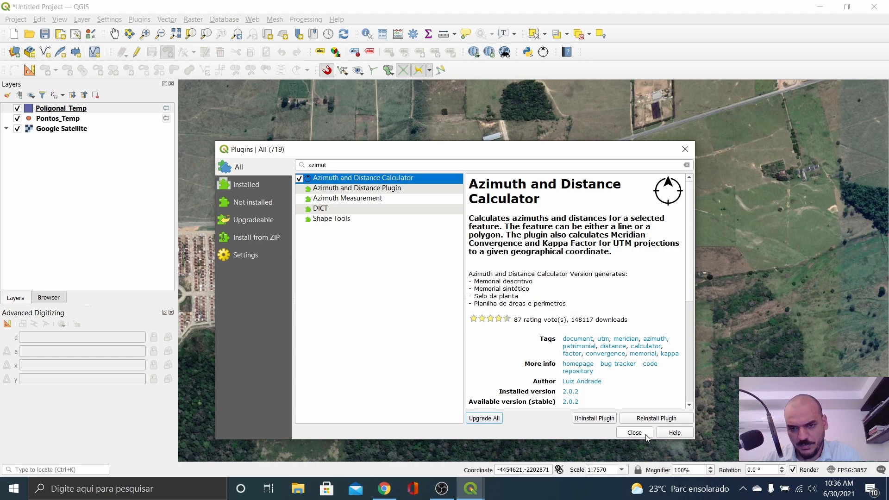
left_click(645, 435)
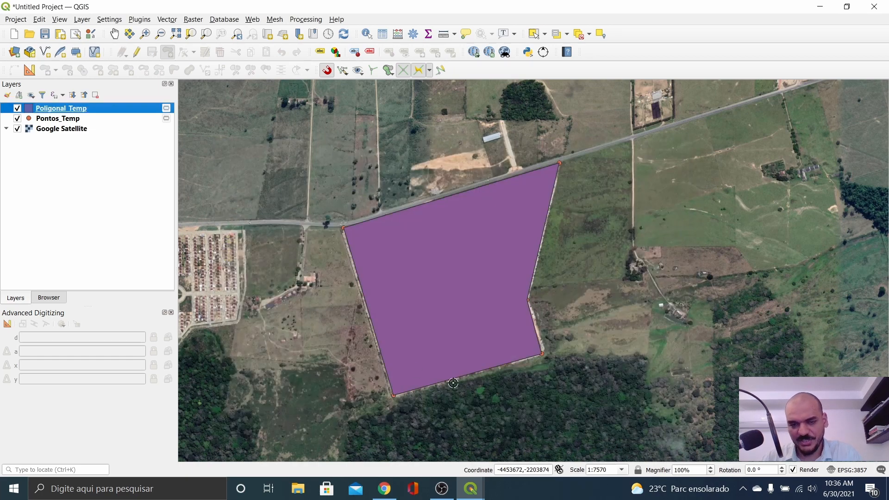
left_click(140, 20)
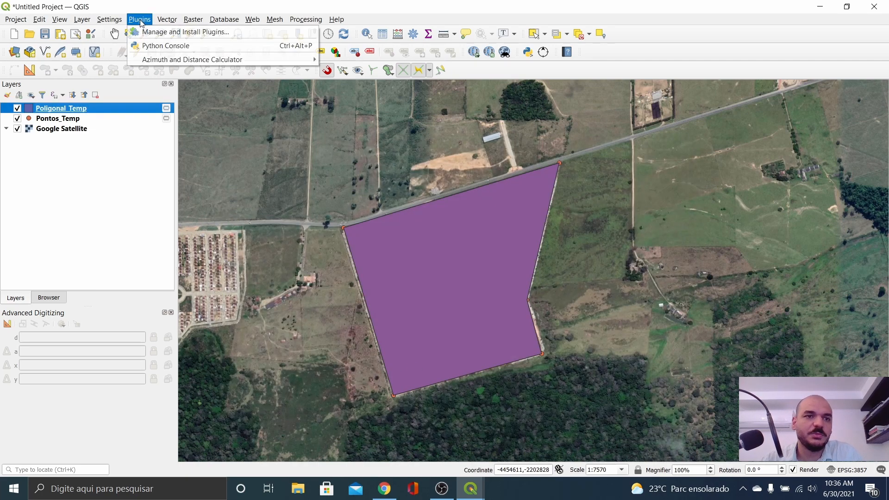
mouse_move(143, 59)
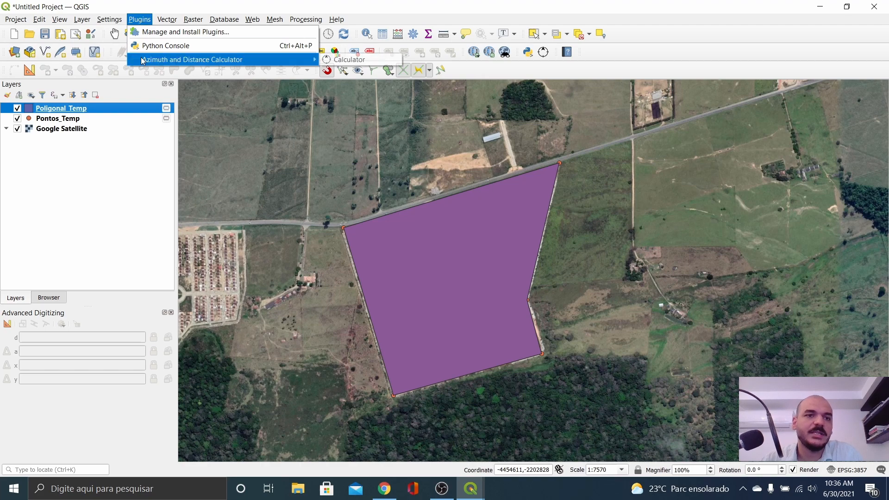
Step: Launch the Azimuth and Distance Calculator, bring its window forward and move it up-left
left_click(353, 61)
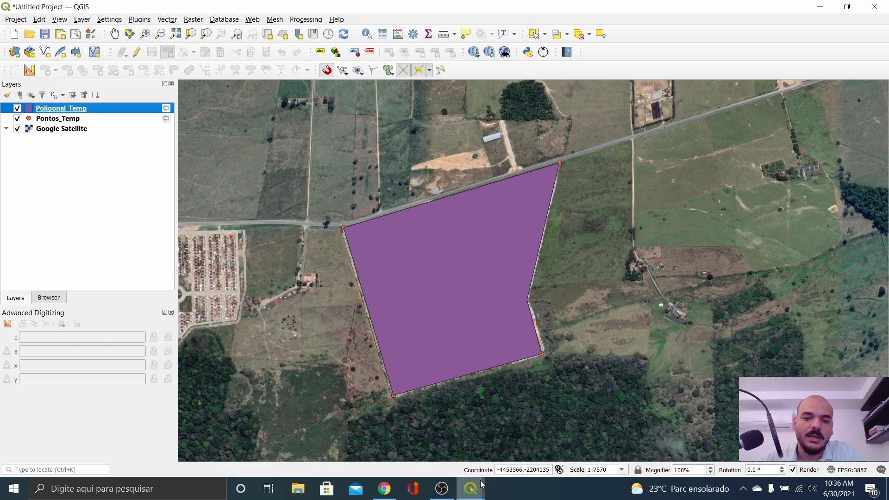
mouse_move(484, 479)
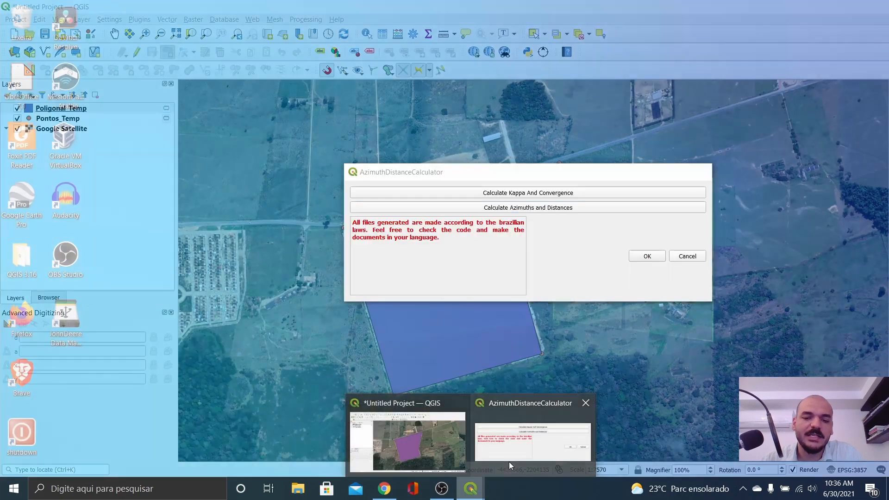
left_click(510, 462)
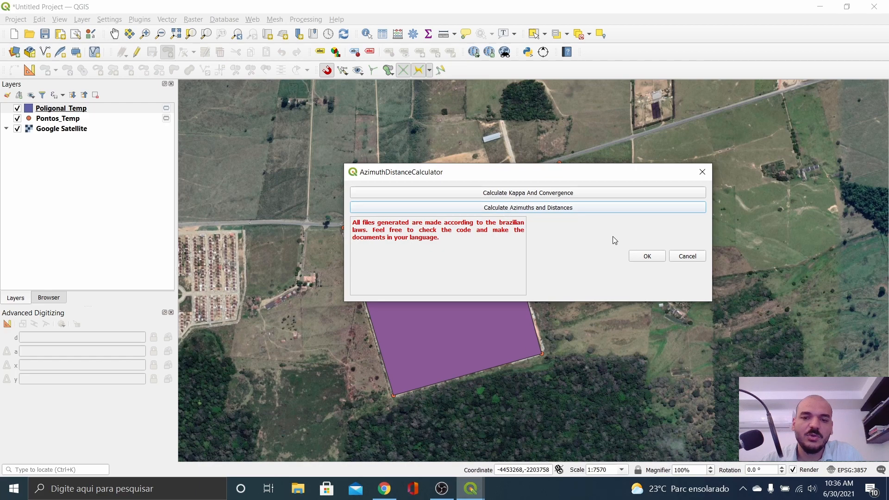
left_click_drag(580, 177, 515, 129)
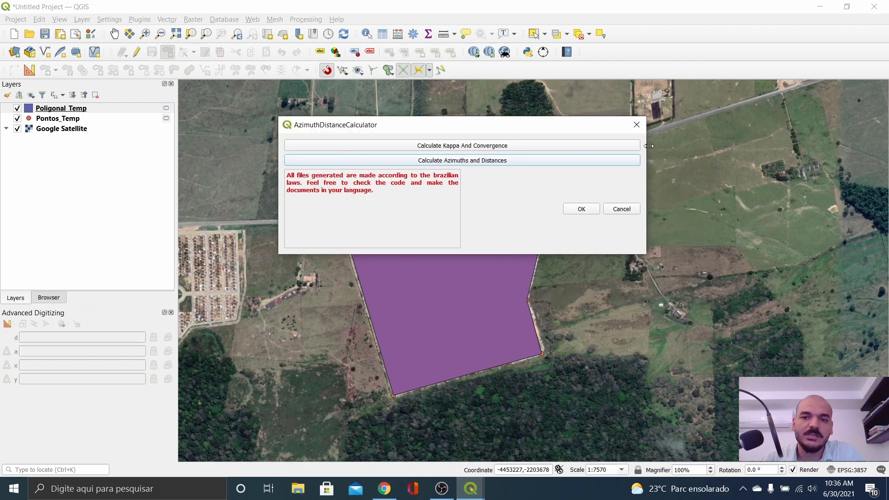
left_click(637, 125)
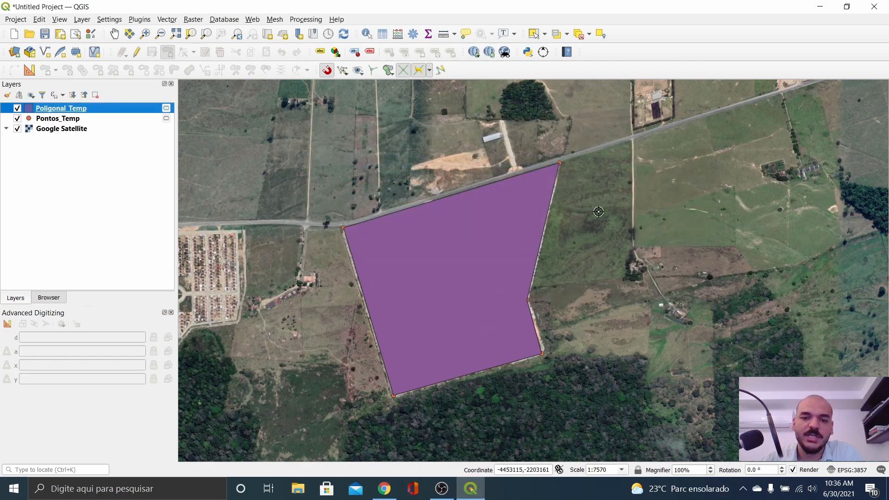
Step: Reopen the calculator from the Plugins menu, shorten its window and position it over the map
left_click(141, 20)
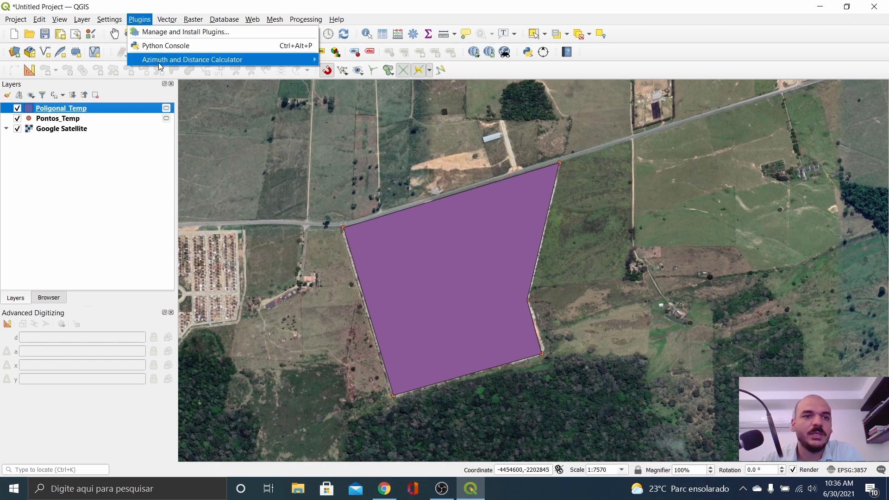
mouse_move(159, 66)
left_click(361, 64)
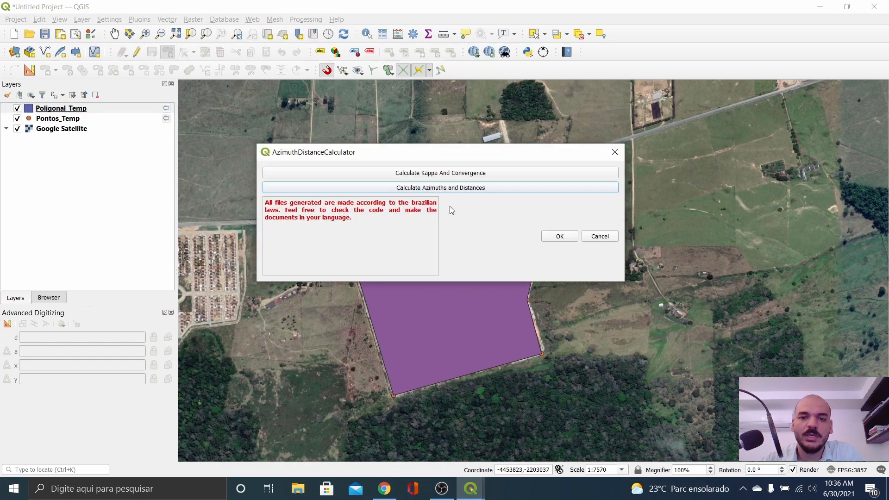
left_click_drag(519, 284, 519, 249)
left_click_drag(487, 154, 573, 153)
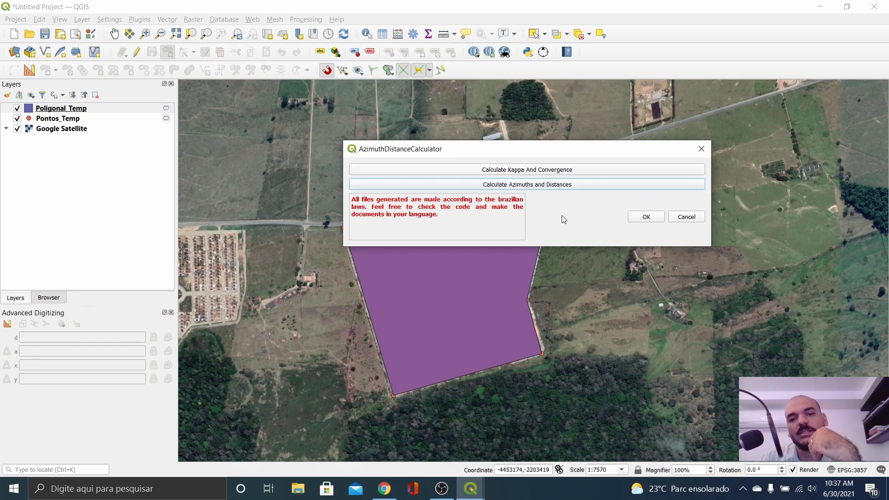
Step: After the one-feature warning, select the Poligonal_Temp polygon and bring the calculator back to front
left_click(549, 187)
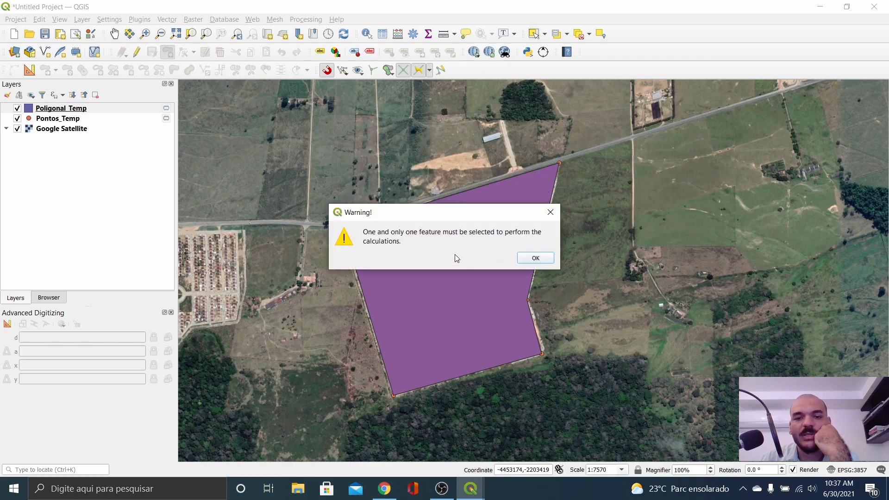
left_click(541, 263)
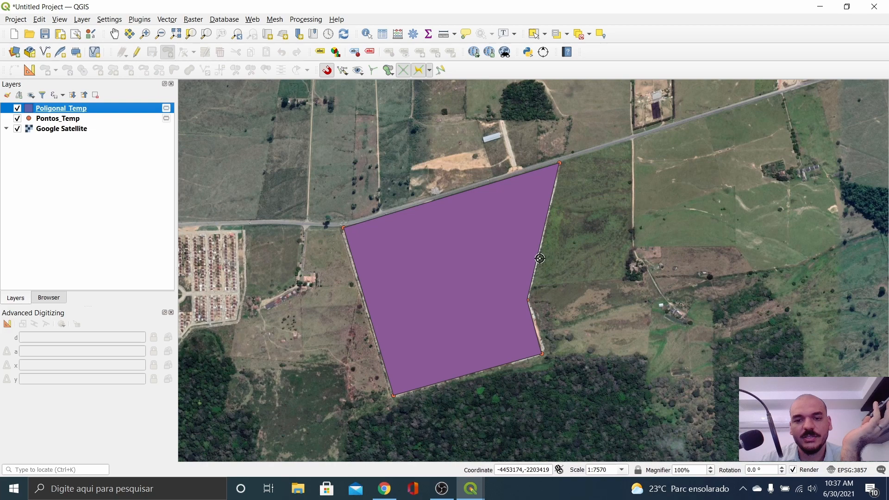
left_click(534, 34)
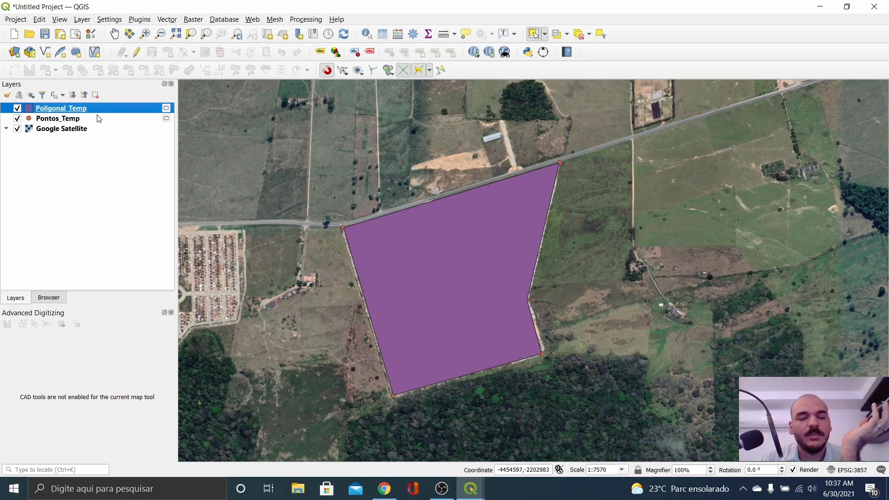
left_click(450, 300)
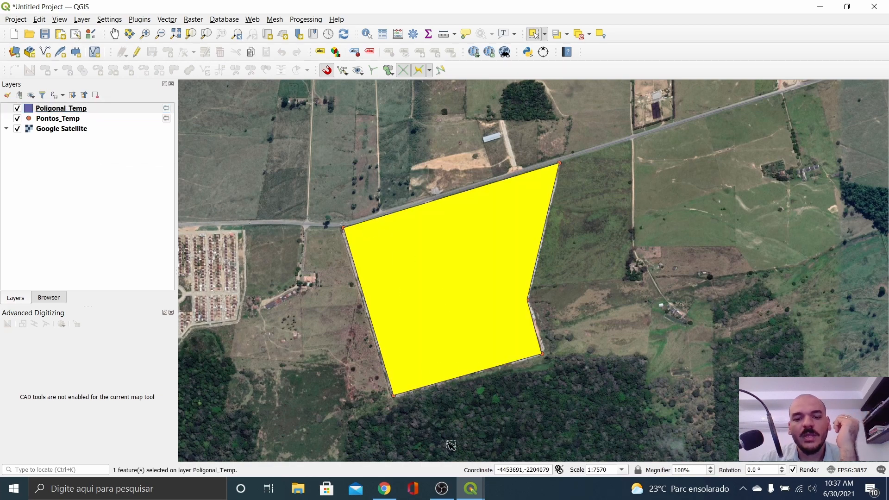
left_click(470, 489)
left_click(512, 439)
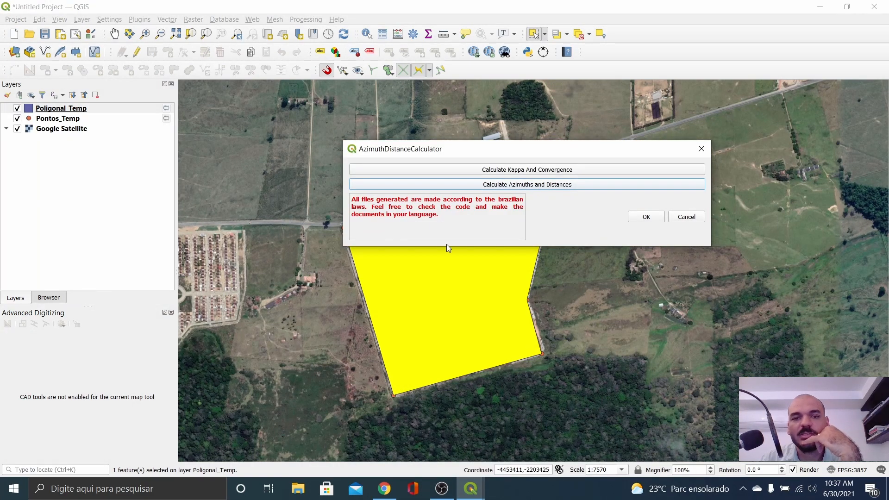
Step: Open Calculate Azimuths and Distances, enlarge its table, and compute convergence from the polygon centroid
left_click(518, 187)
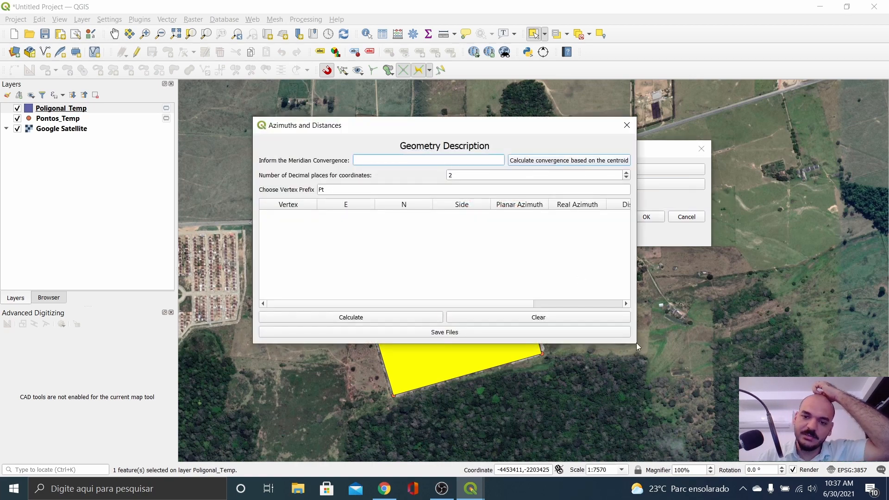
left_click_drag(637, 344, 803, 405)
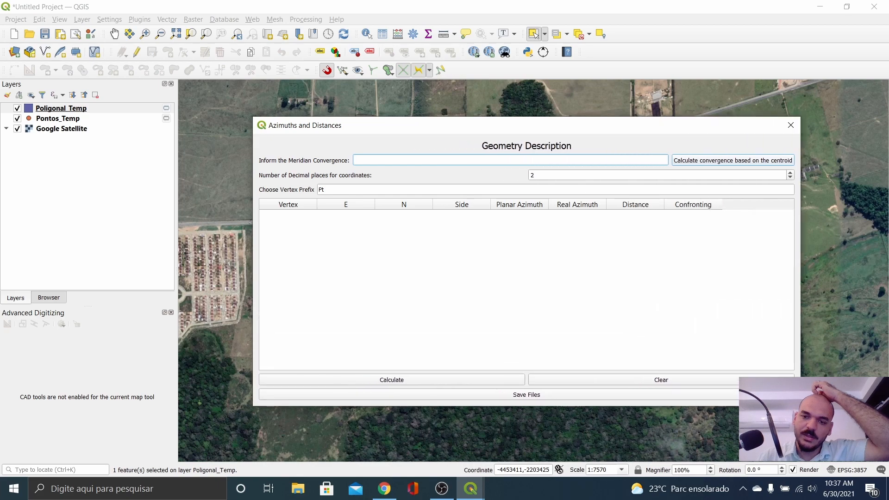
left_click_drag(627, 126, 562, 61)
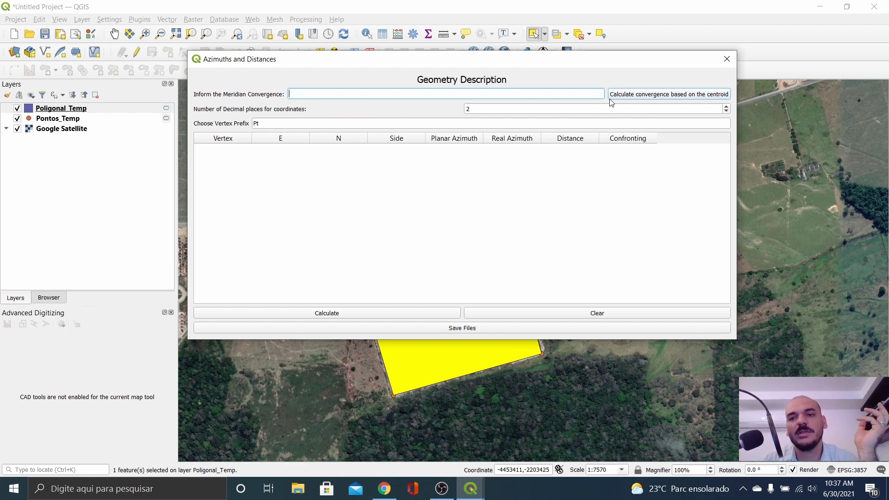
left_click(632, 96)
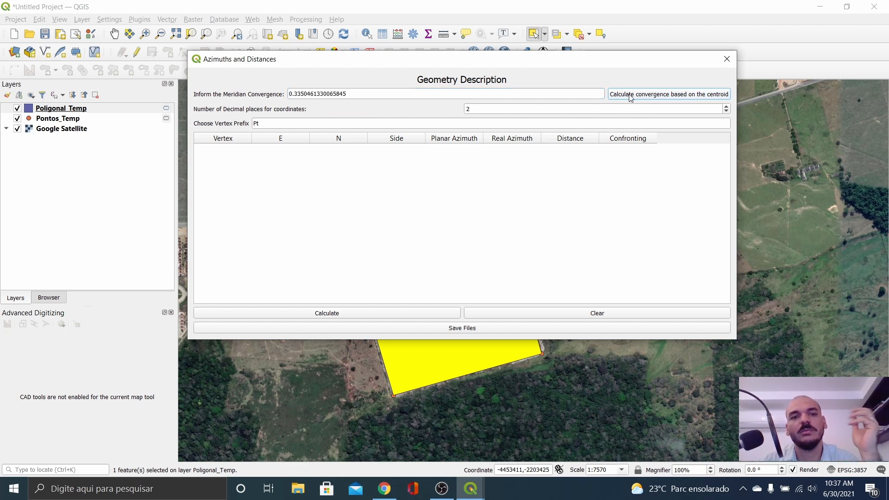
triple_click(354, 94)
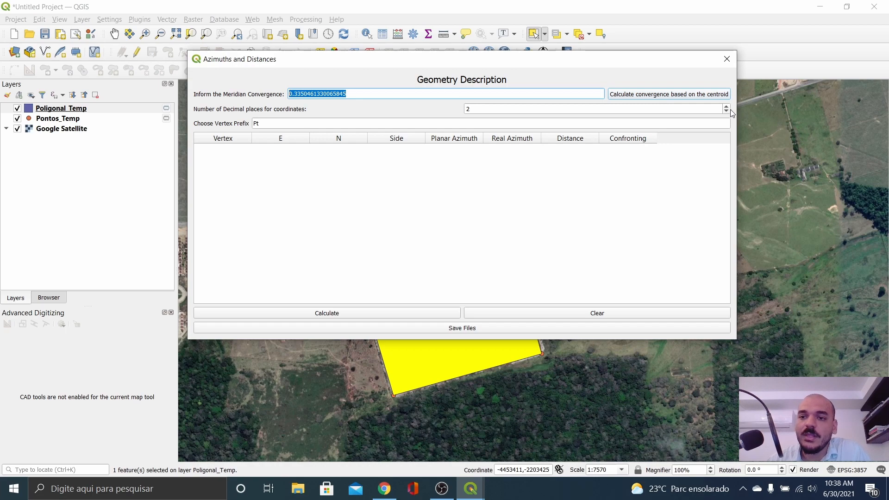
Step: Raise coordinate decimal places to 3 so the Pt0–Pt4 azimuth and distance table is calculated
double_click(461, 109)
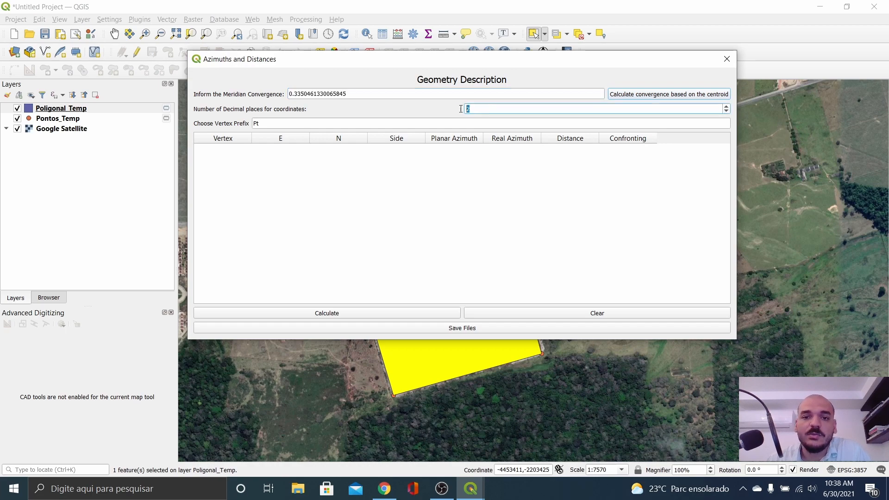
left_click(727, 106)
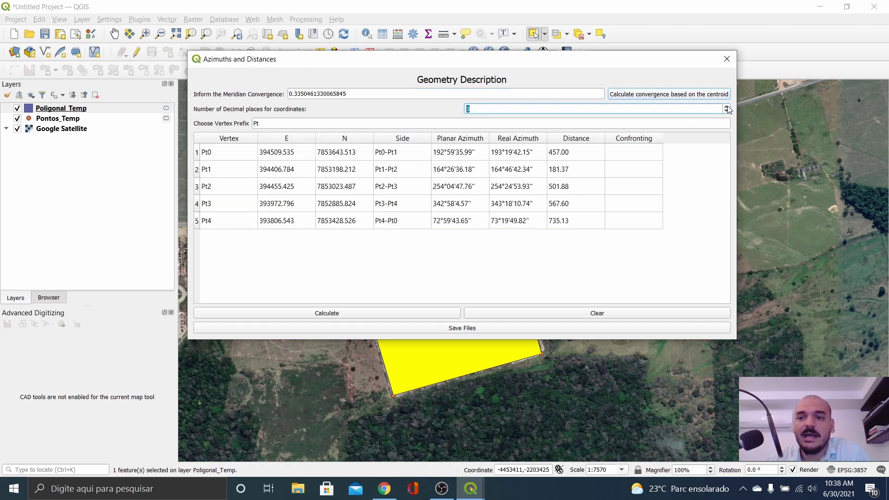
left_click(477, 109)
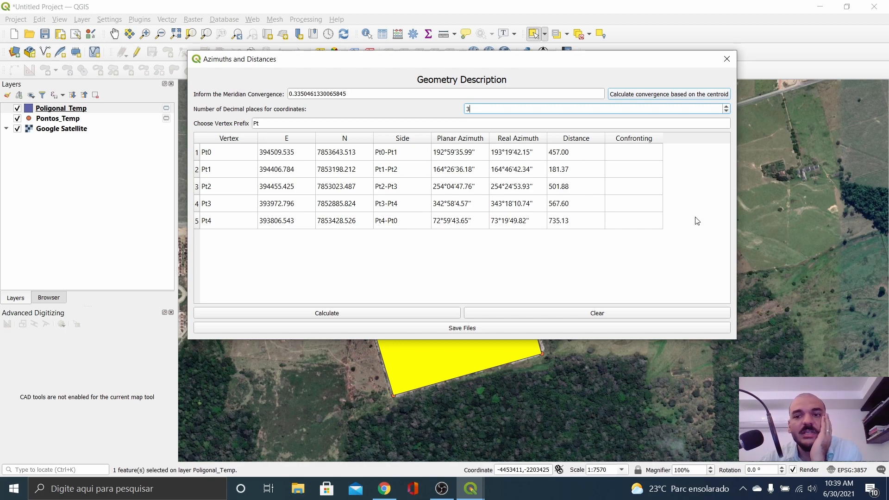
Step: Move the Azimuths and Distances window around and park it near the bottom of the screen
left_click(638, 155)
left_click_drag(595, 60, 651, 63)
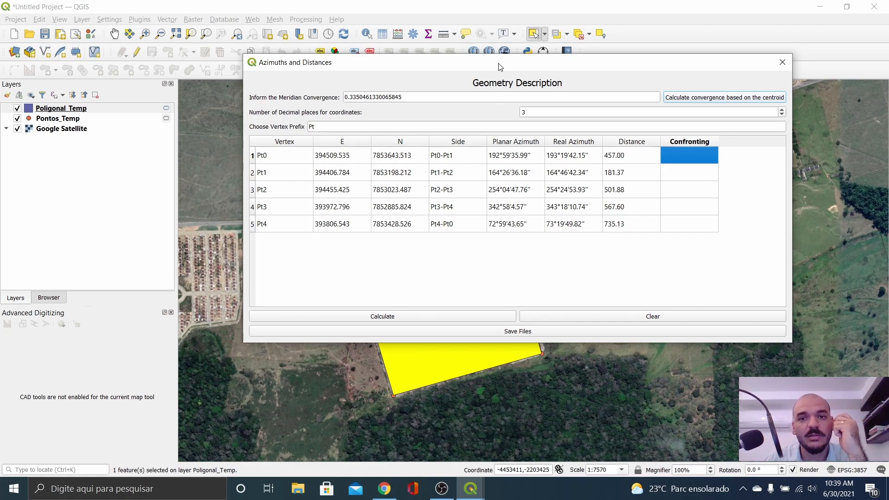
left_click_drag(500, 67, 525, 365)
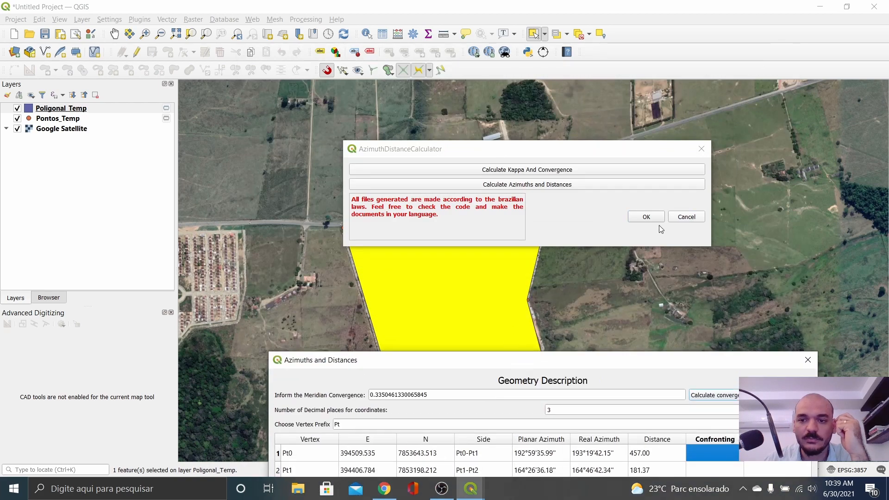
left_click_drag(681, 363, 680, 284)
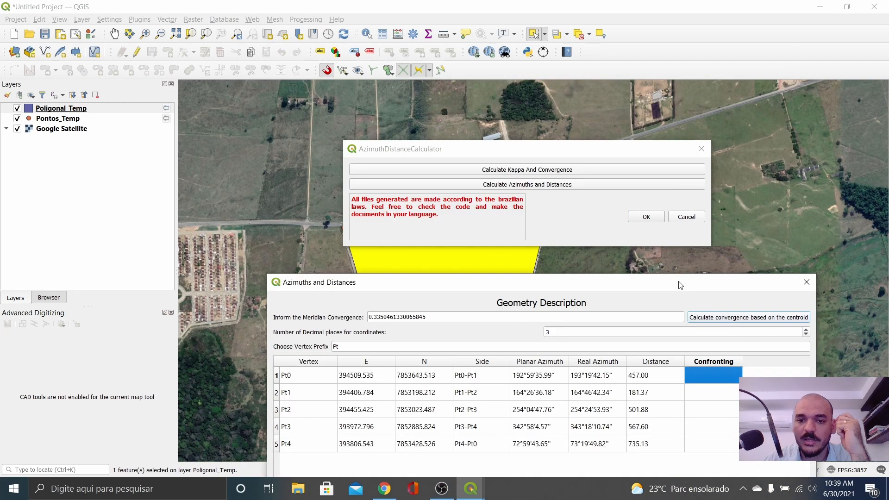
key("alt+Tab")
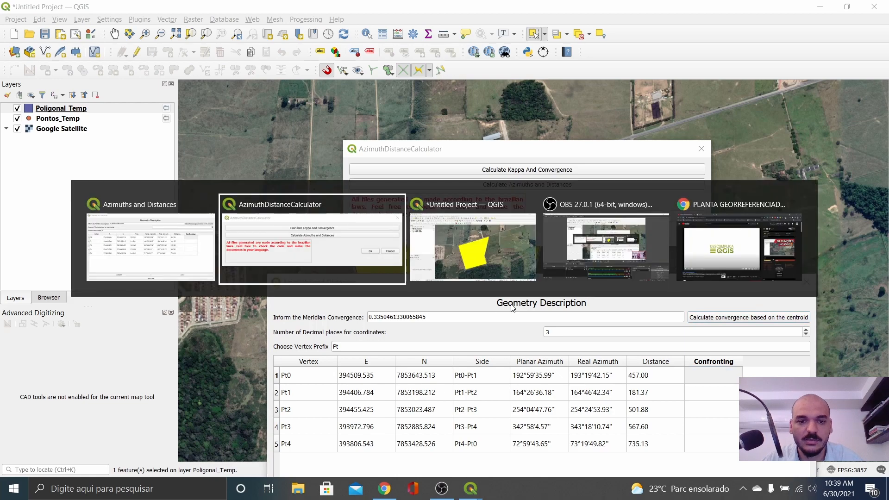
left_click_drag(526, 291, 493, 448)
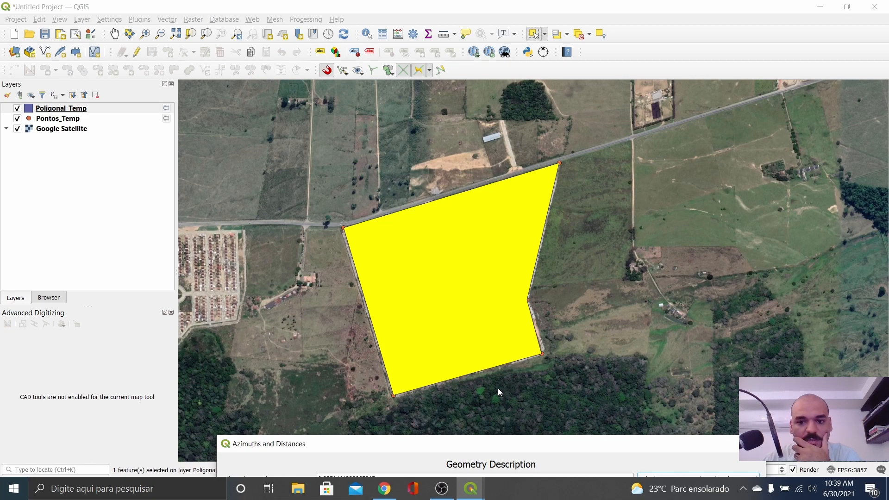
Step: Bring the table back into view, narrow the Distance column and widen the Confronting column
left_click_drag(535, 449, 528, 333)
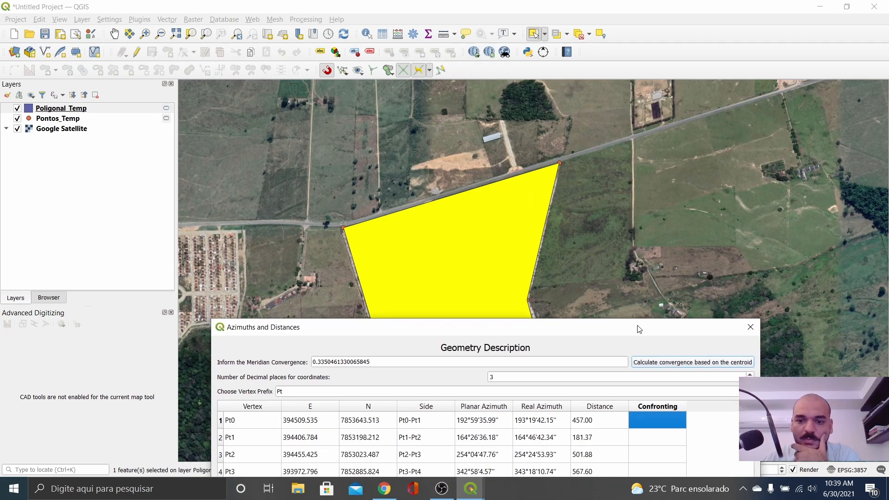
left_click_drag(640, 327, 592, 156)
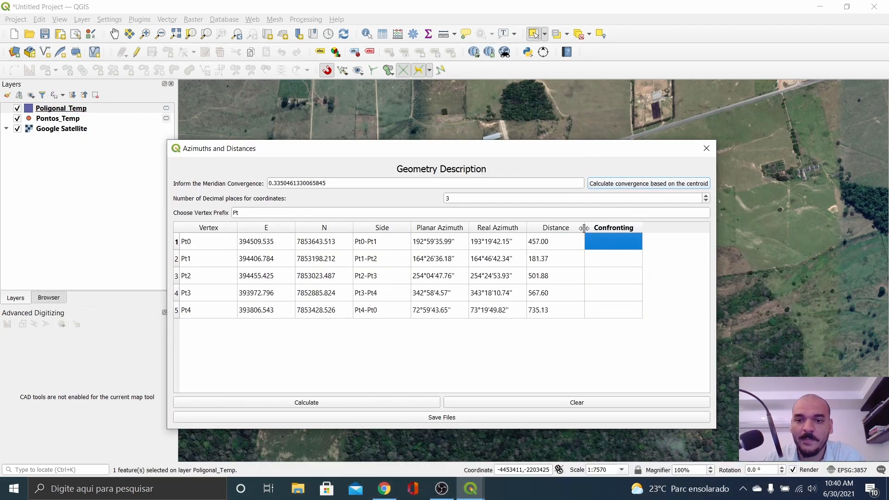
left_click_drag(584, 228, 564, 228)
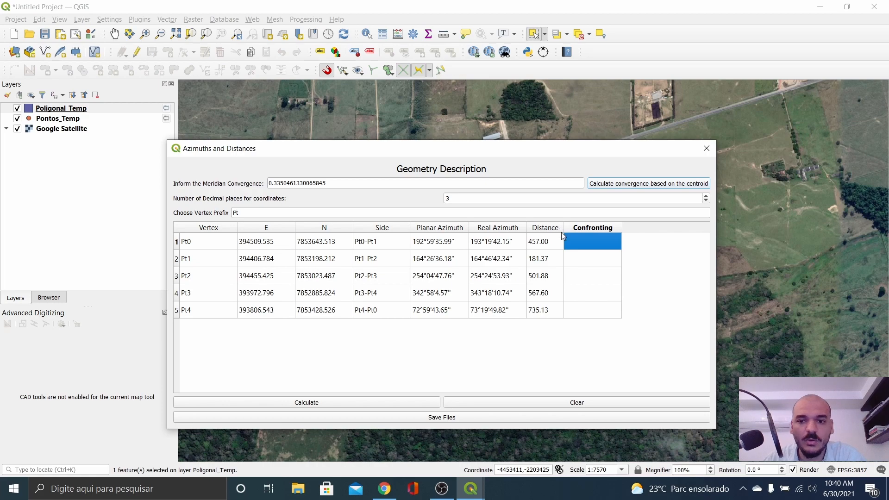
left_click_drag(621, 228, 680, 230)
Step: Reposition the vertex table below the polygon and make its window taller
left_click_drag(617, 154, 674, 155)
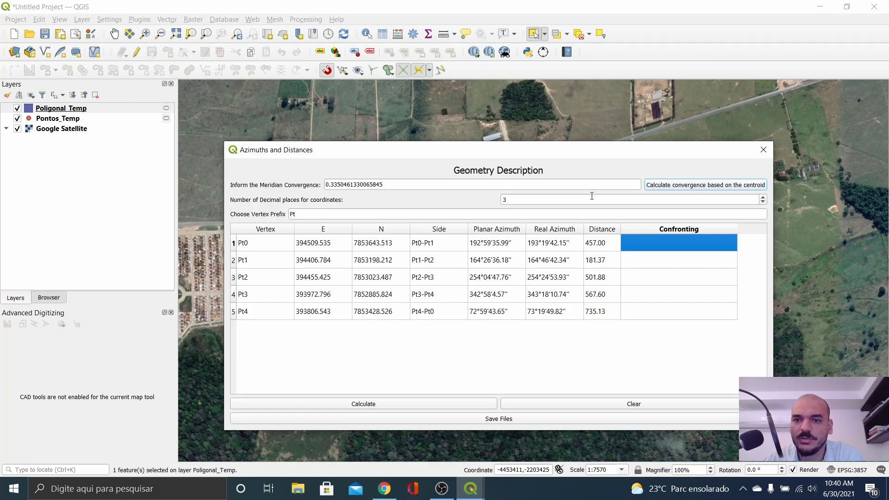
left_click_drag(585, 151, 604, 196)
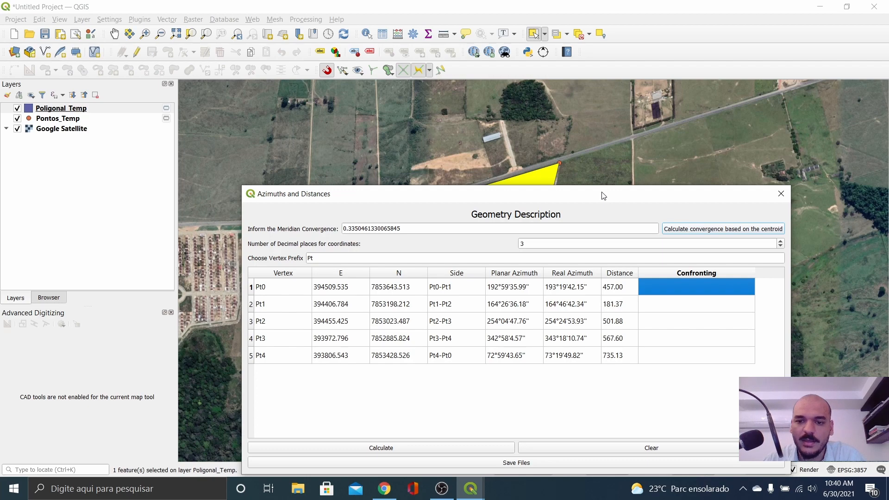
mouse_move(604, 195)
left_mouse_down()
mouse_move(606, 246)
mouse_move(594, 196)
left_mouse_up()
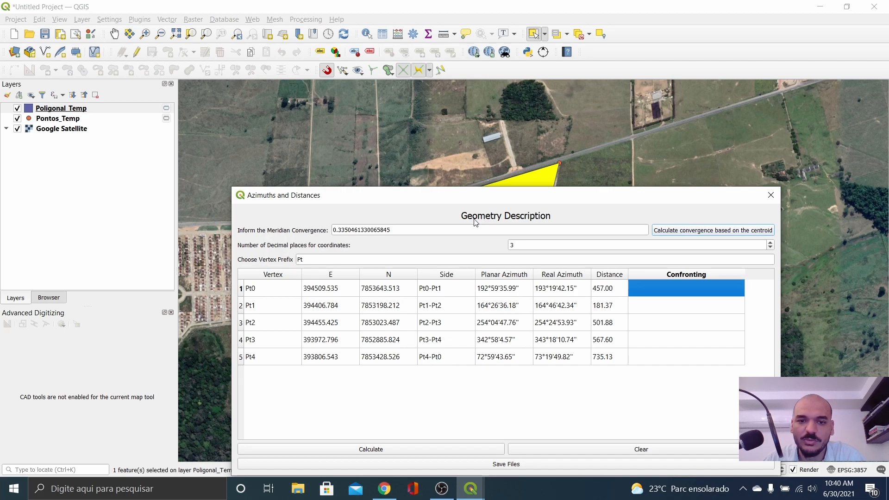
left_click_drag(479, 200, 489, 295)
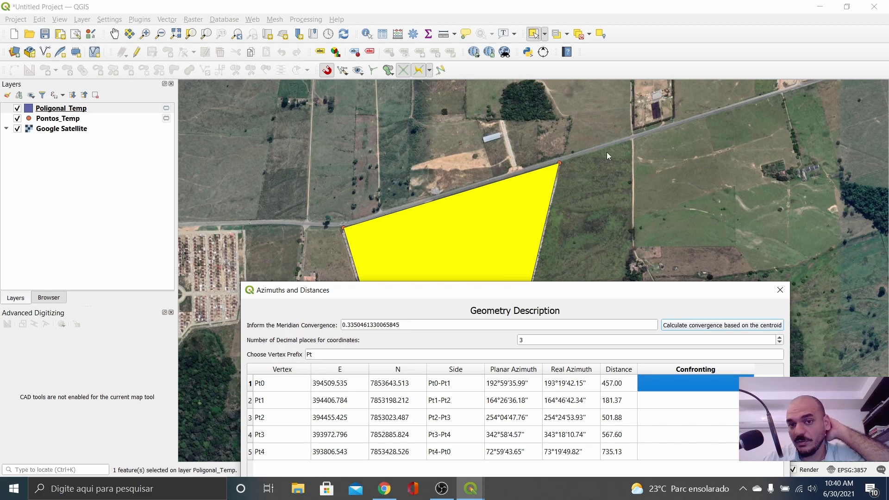
left_click_drag(572, 283, 554, 231)
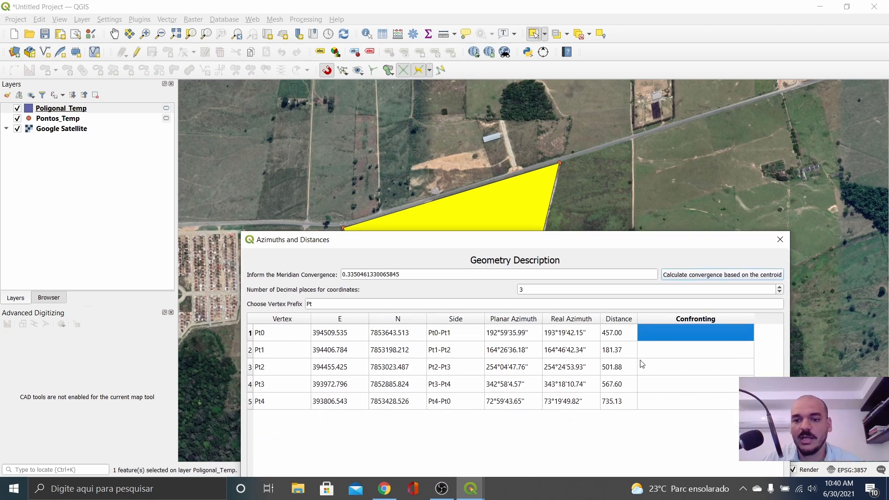
Step: Enter 'Rodovia' as the Pt4 confronting party
double_click(658, 401)
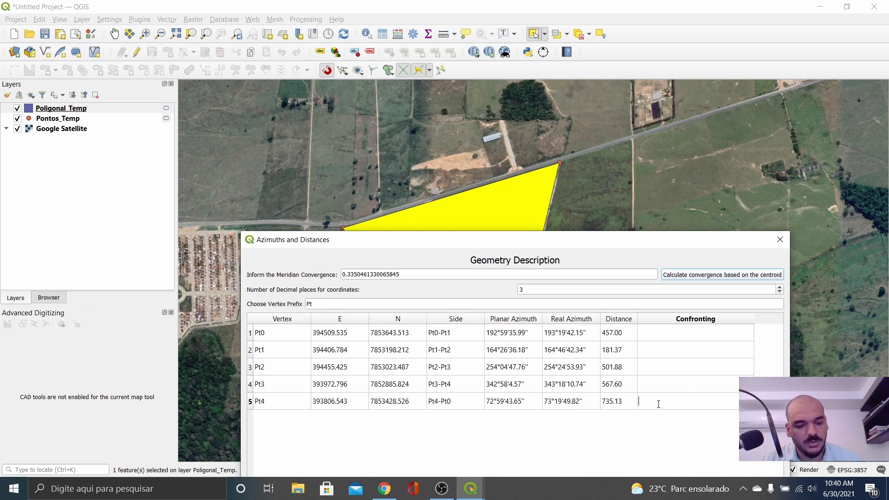
type("Rodovia")
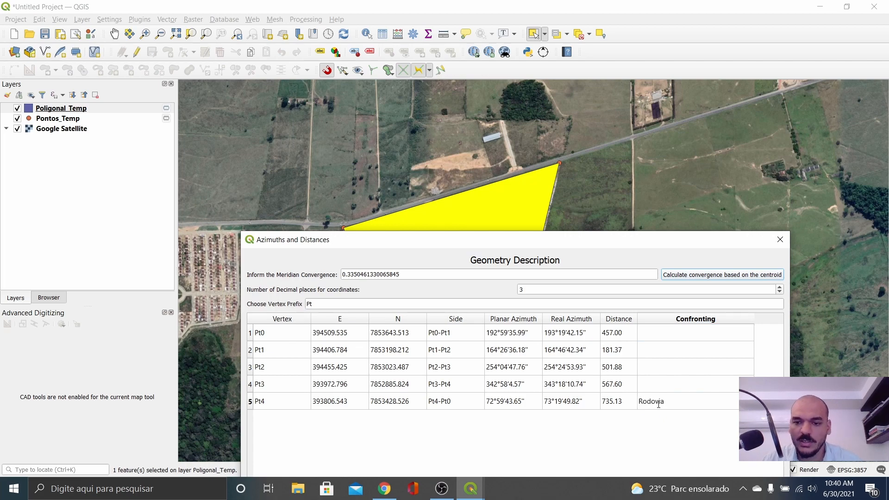
left_click(660, 333)
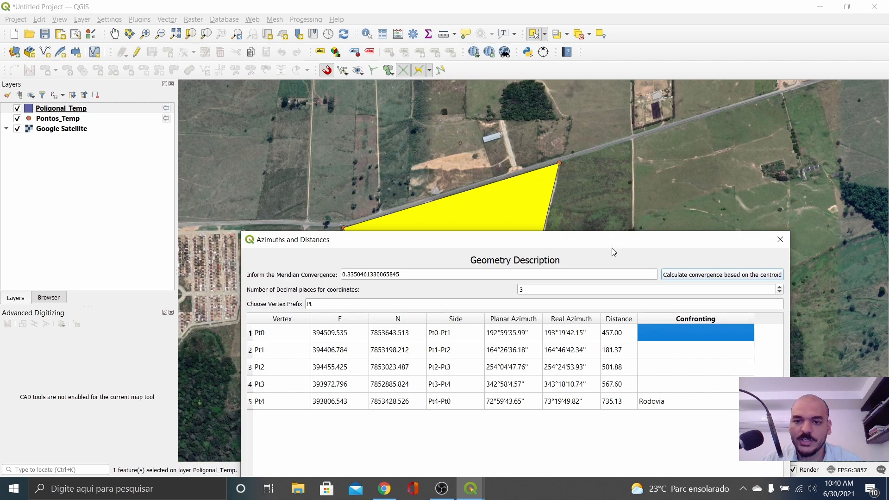
left_click_drag(611, 246, 583, 408)
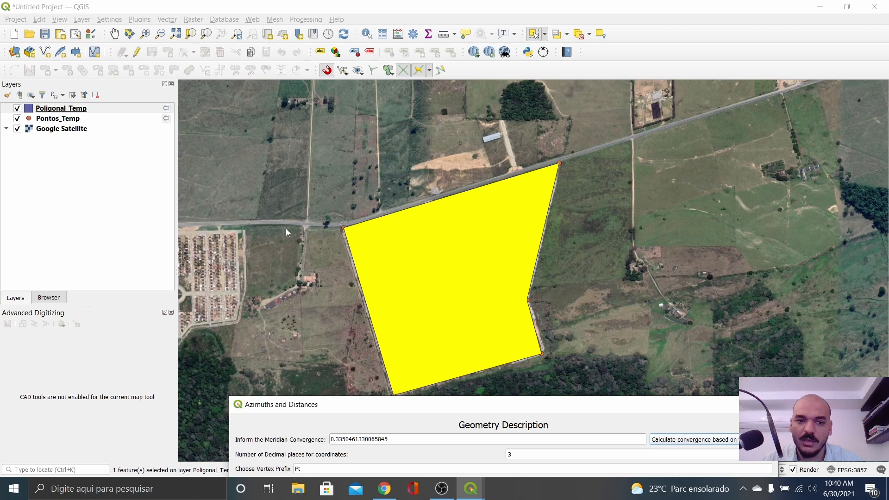
left_click_drag(468, 409, 439, 101)
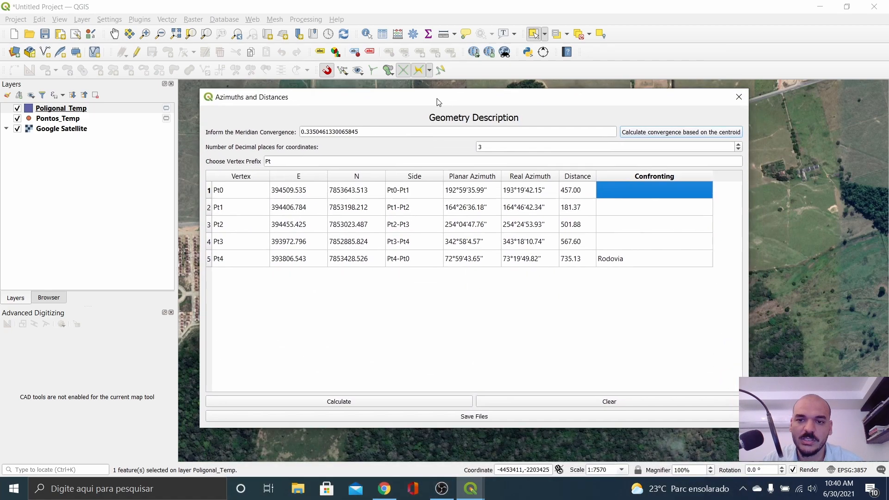
Step: Enter the neighbouring landowner's full name in Pt0's Confronting cell and copy it
double_click(620, 189)
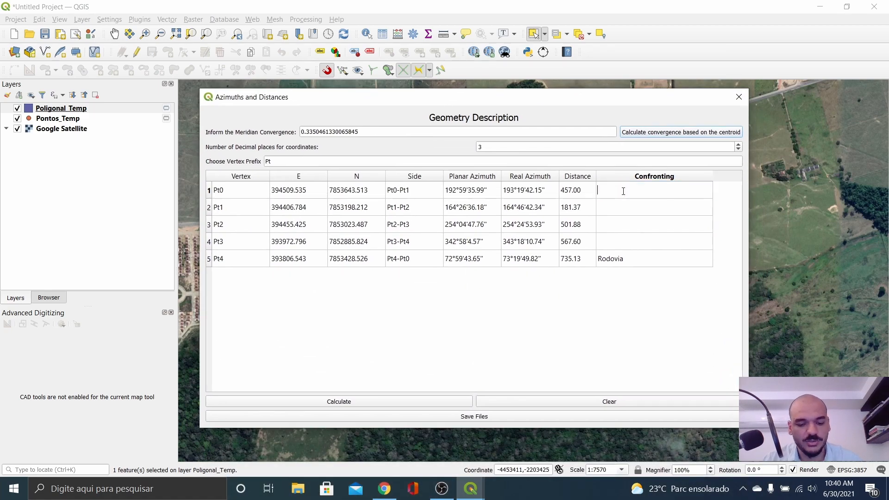
type("Jos")
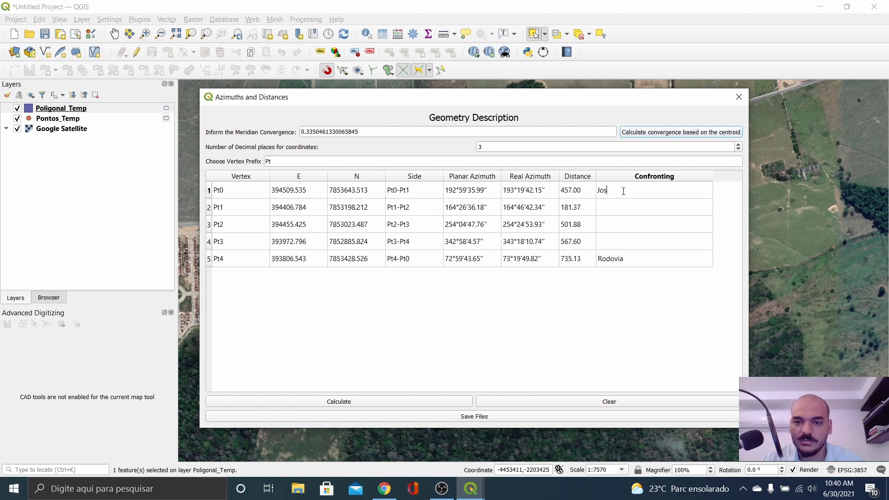
type("eé Silva")
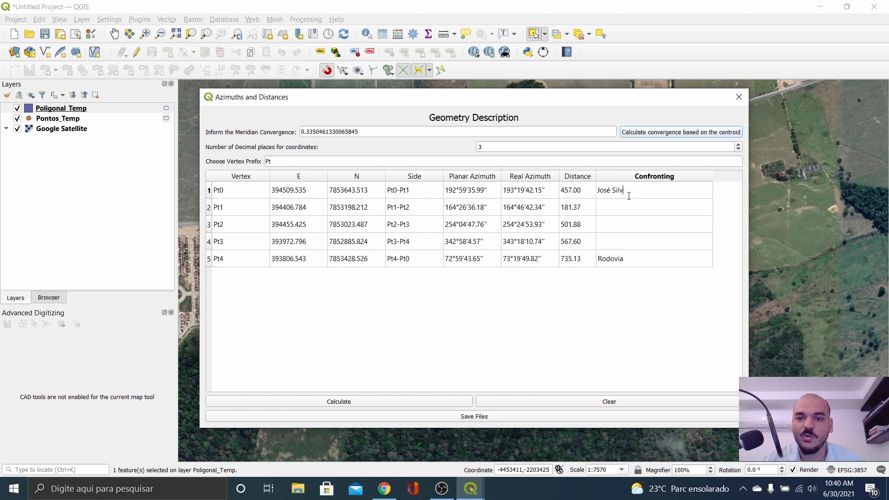
key("BackSpace")
key("BackSpace")
key("BackSpace")
key("BackSpace")
type("das Couves")
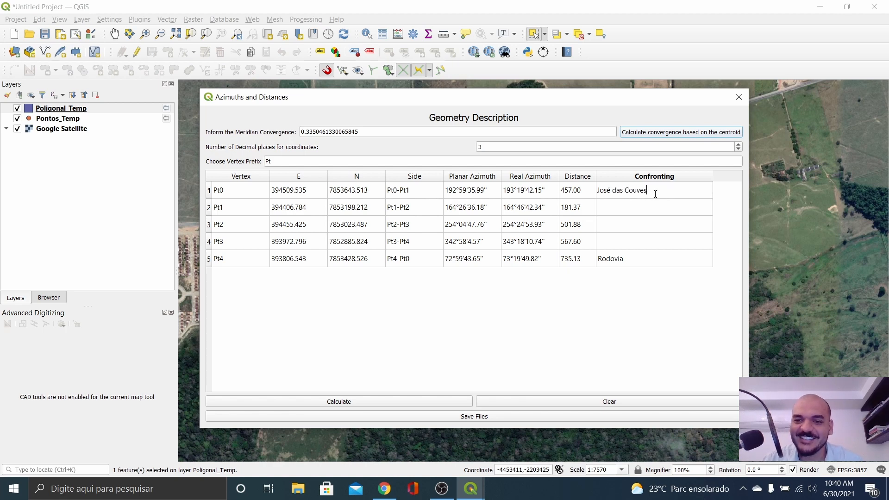
left_click_drag(655, 193, 589, 189)
key("ctrl+c")
left_click(617, 208)
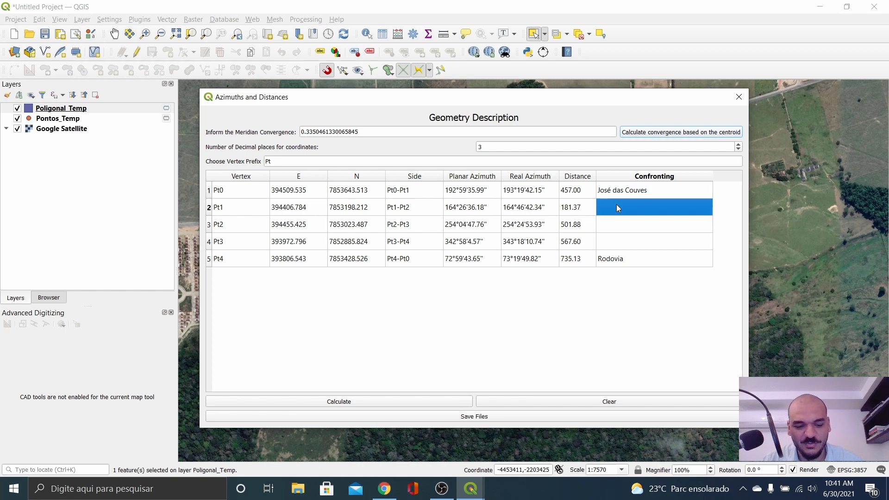
Step: Paste the same landowner's name into the Confronting cells for Pt1, Pt2 and Pt3
double_click(624, 209)
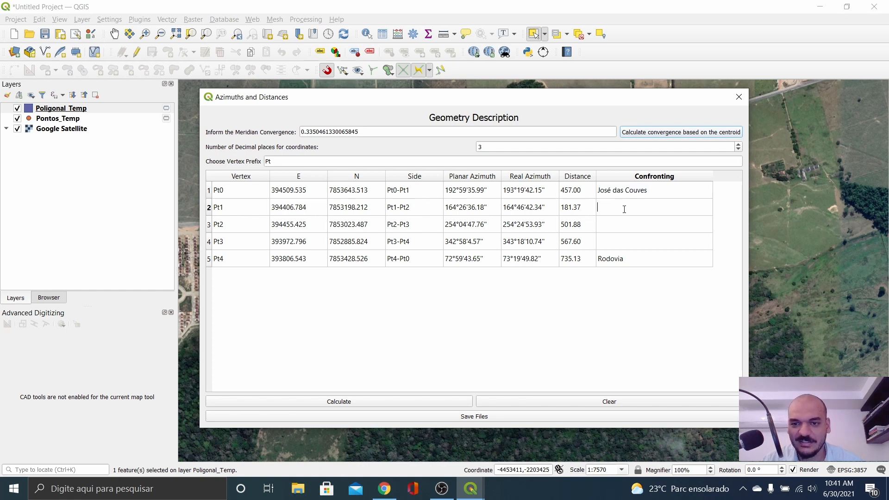
key("ctrl+v")
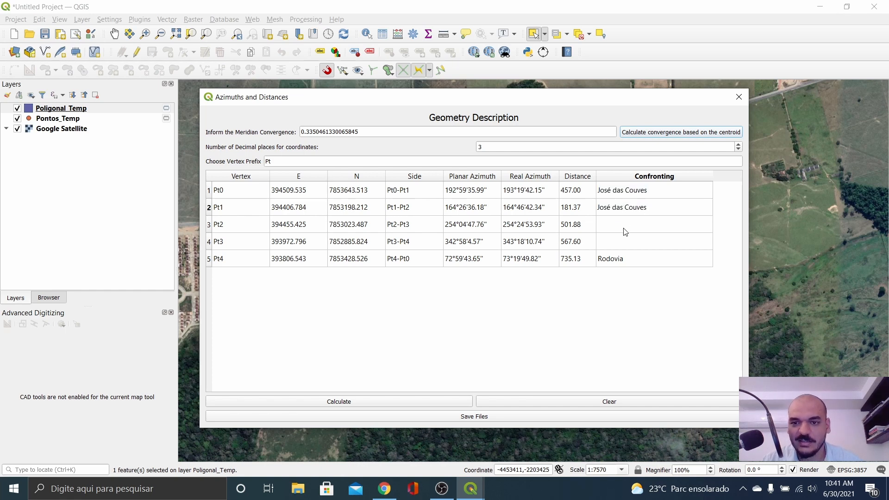
left_click(637, 191)
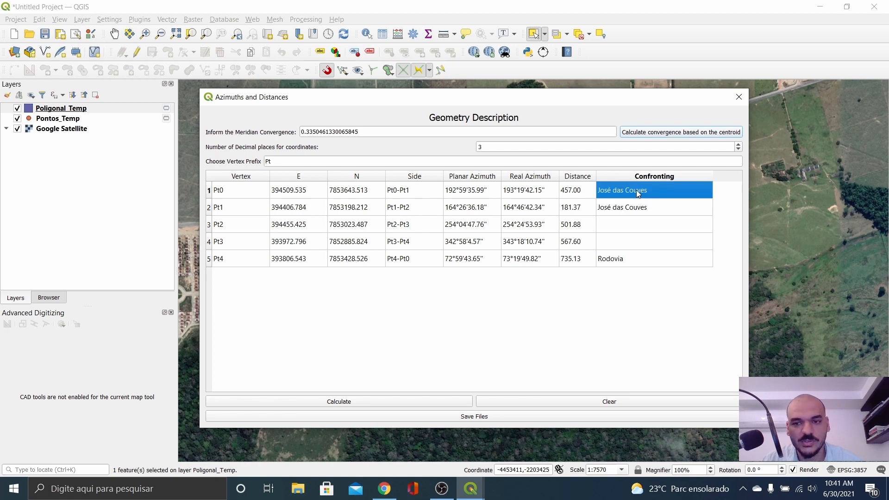
double_click(625, 224)
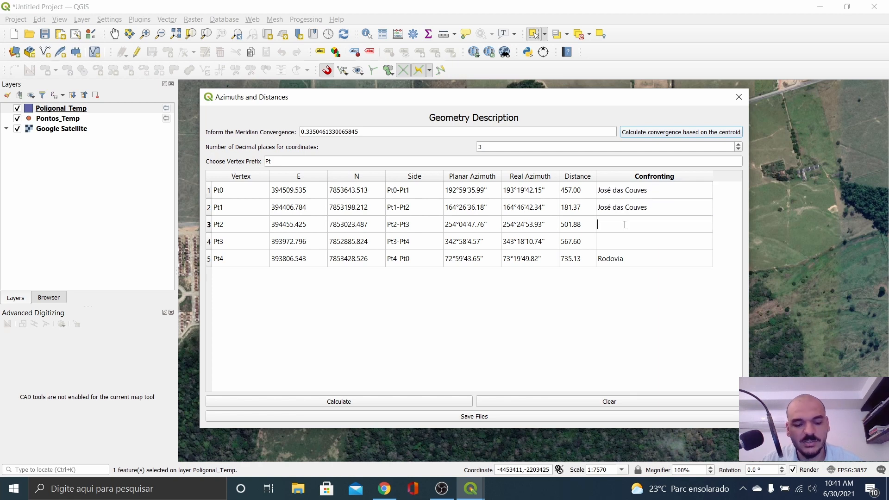
key("ctrl+v")
double_click(621, 242)
key("ctrl+v")
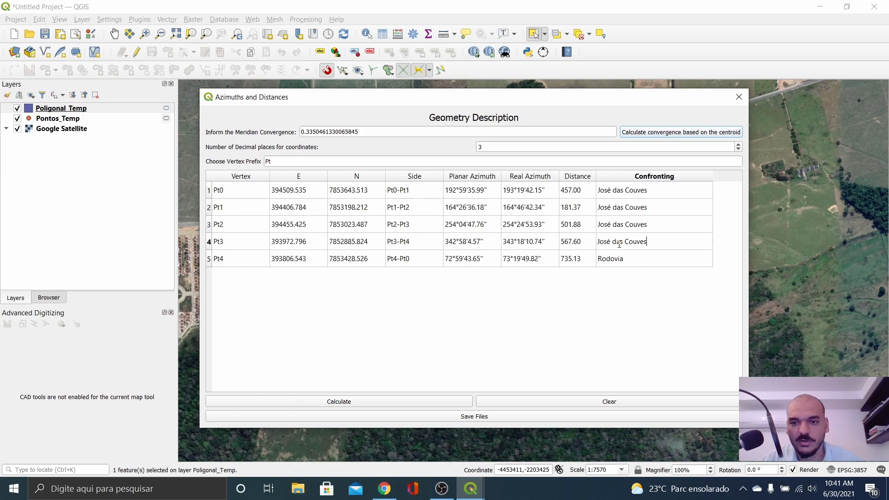
left_click_drag(602, 100, 649, 358)
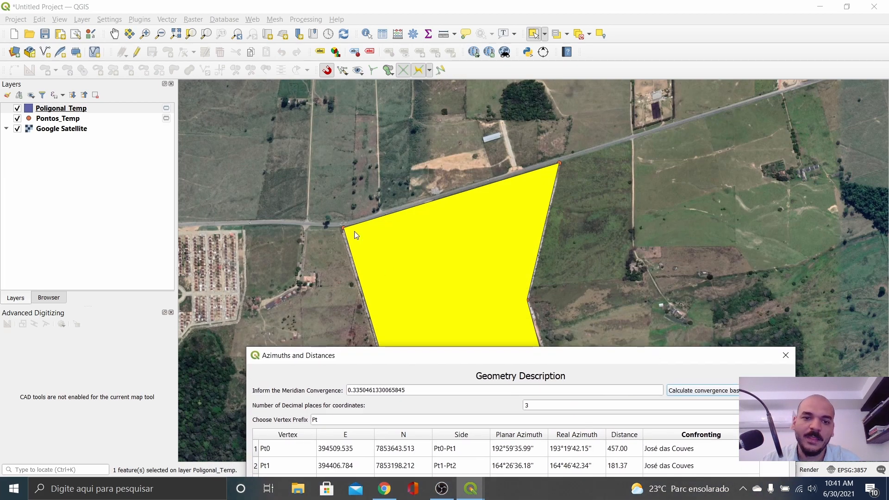
left_click_drag(529, 356, 531, 414)
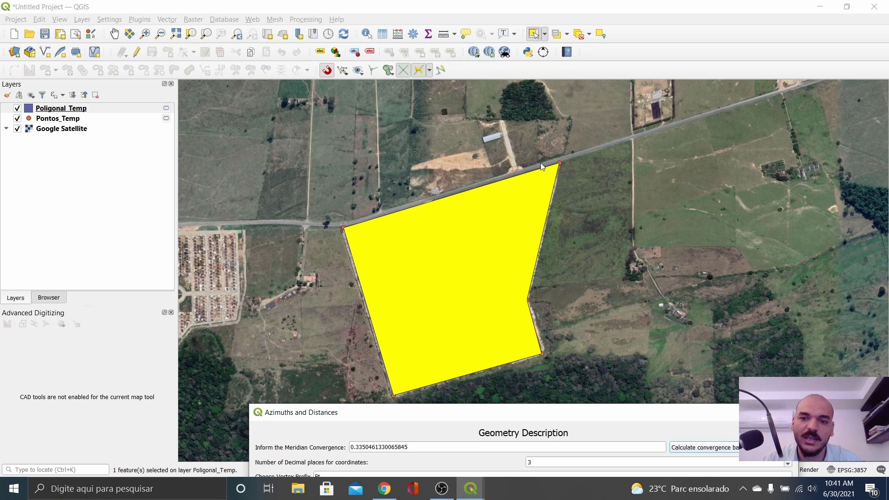
left_click_drag(581, 415, 550, 88)
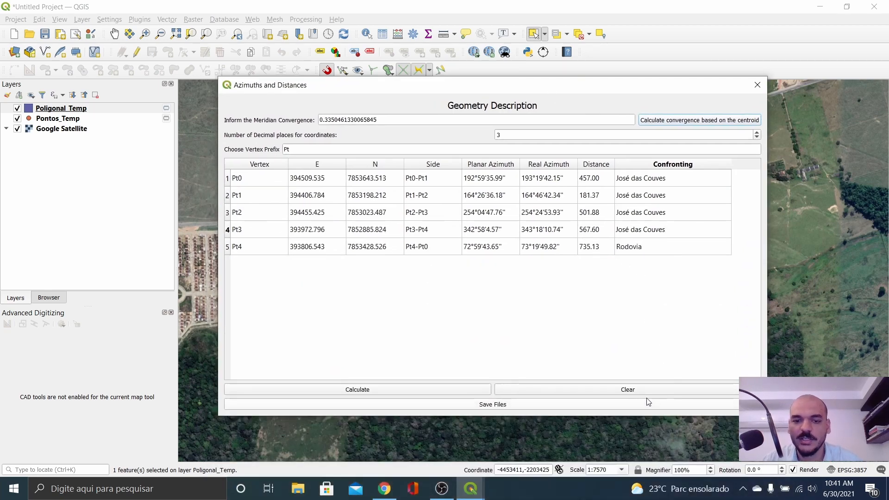
Step: Open the file export settings and enter the property name Mata do Cacau
left_click(504, 408)
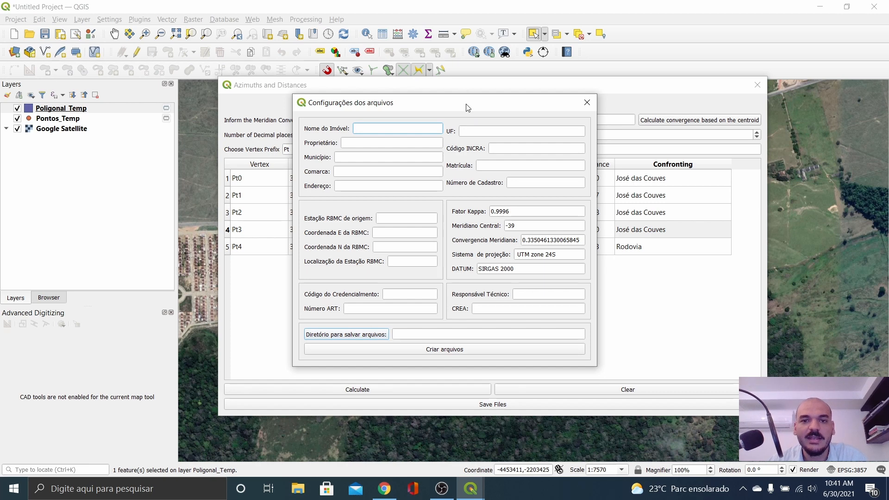
left_click_drag(466, 104, 575, 63)
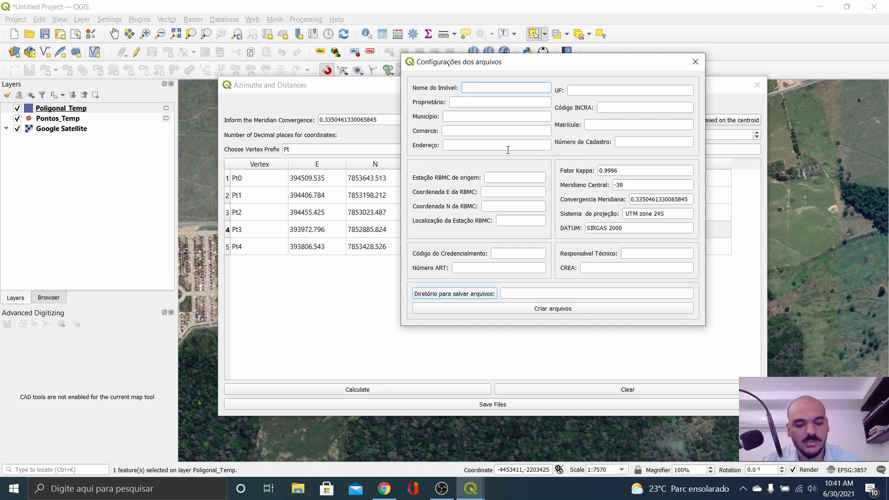
type("MAta")
key("BackSpace")
key("BackSpace")
key("BackSpace")
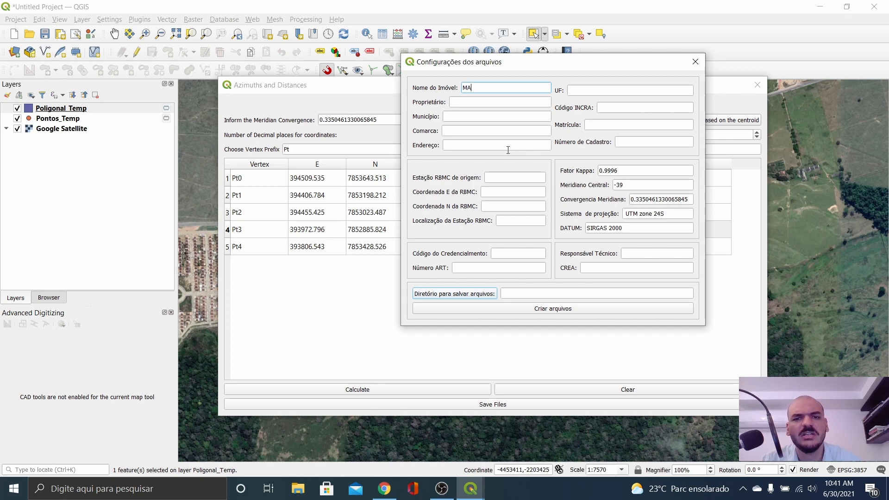
type("ata do Cacau")
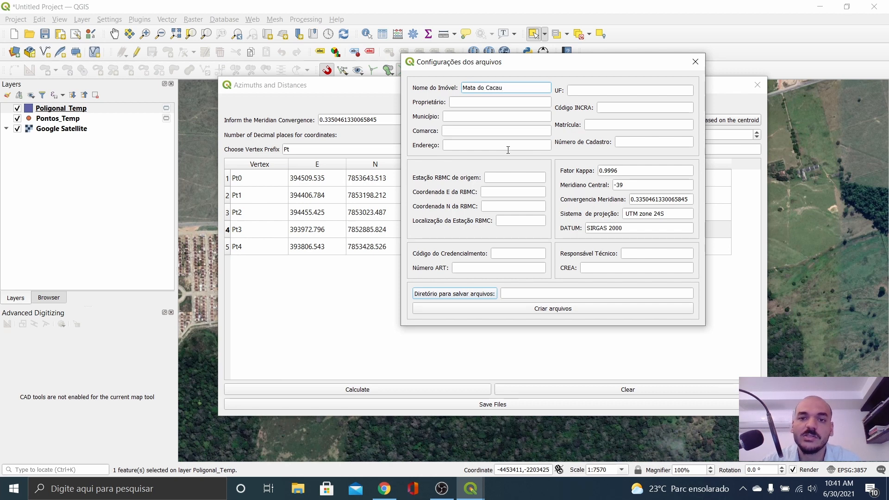
Step: Enter owner Governo Municipal, município and comarca Linhares, and address Estarada do Pontal SN
left_click(458, 100)
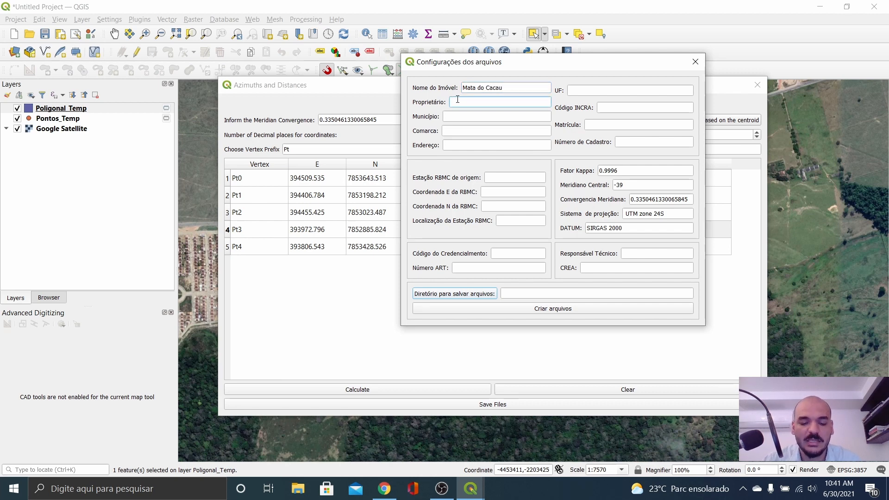
type("Governo")
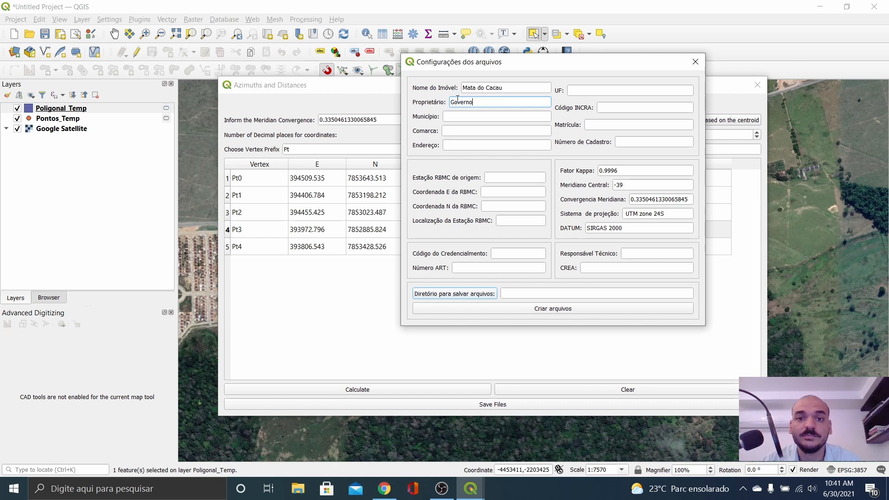
key("Tab")
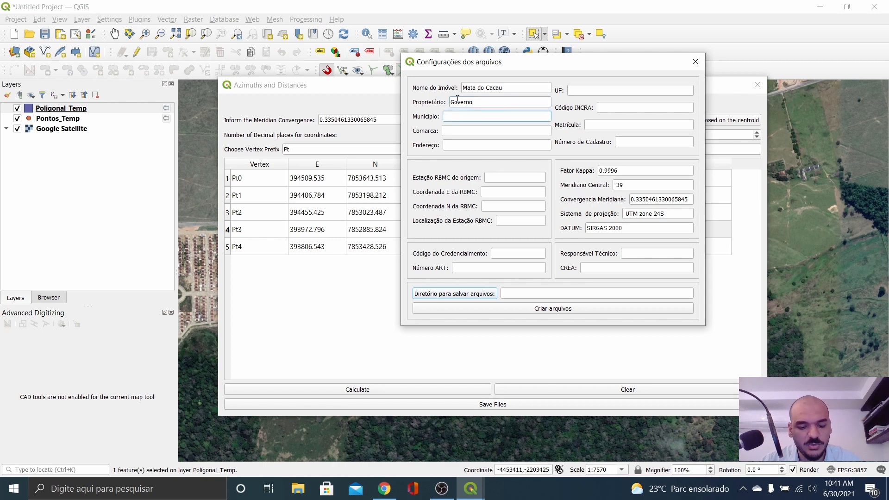
type("Linhares")
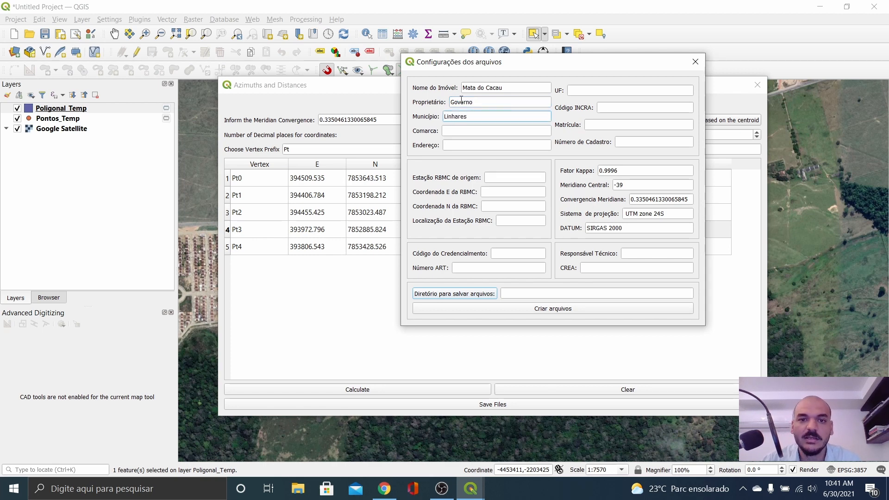
left_click(479, 101)
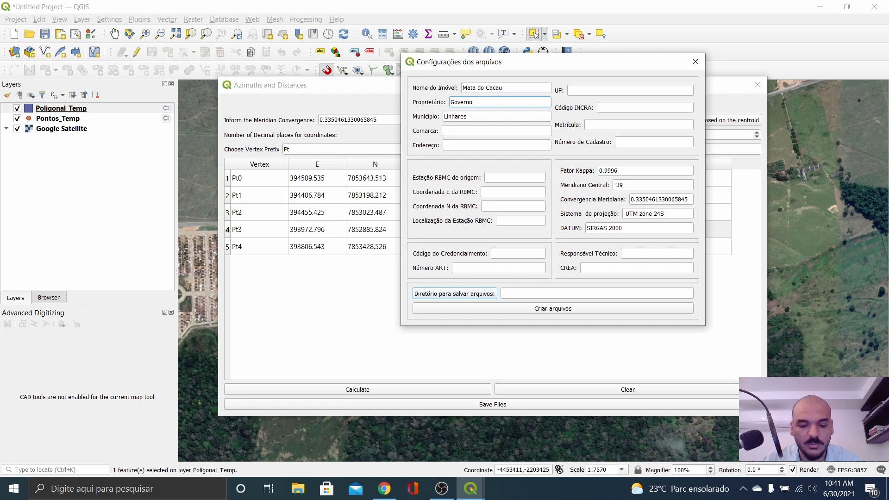
type("Munic")
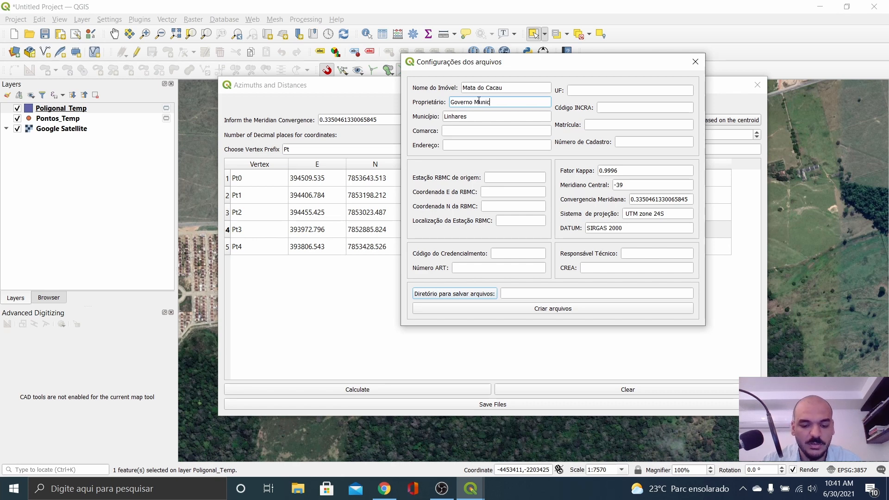
type("ipal")
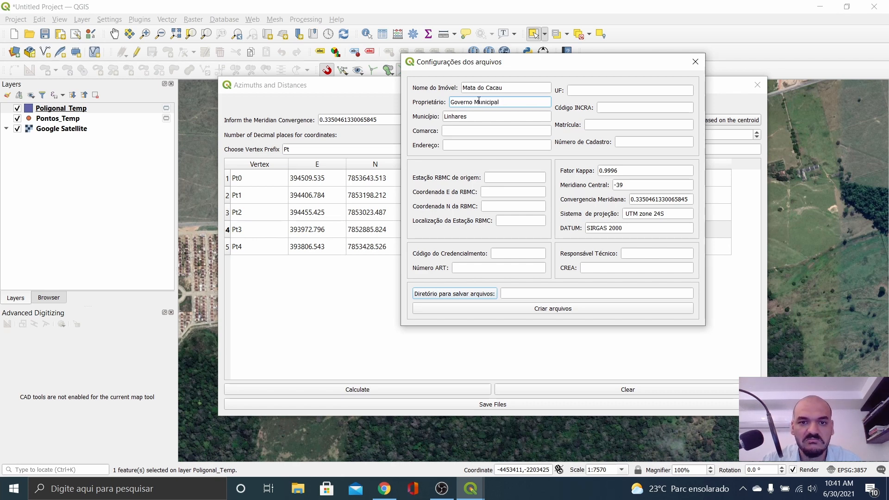
left_click(482, 130)
type("Linhares")
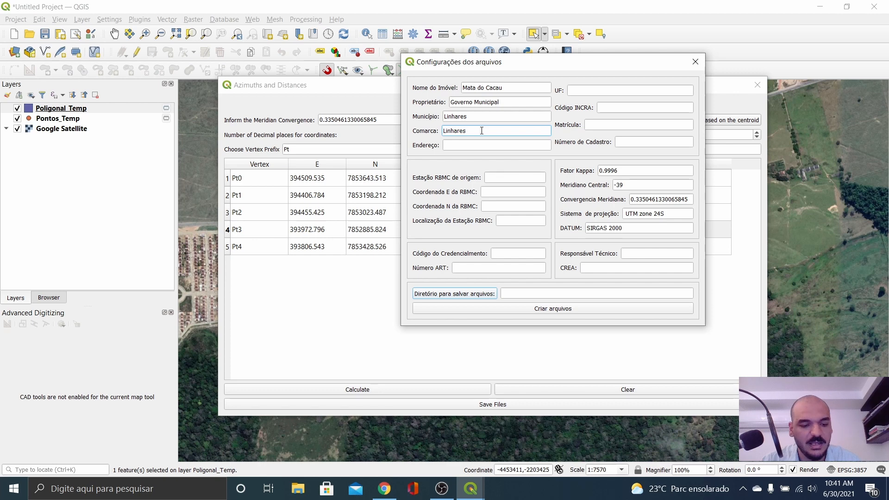
key("Tab")
type("Esta")
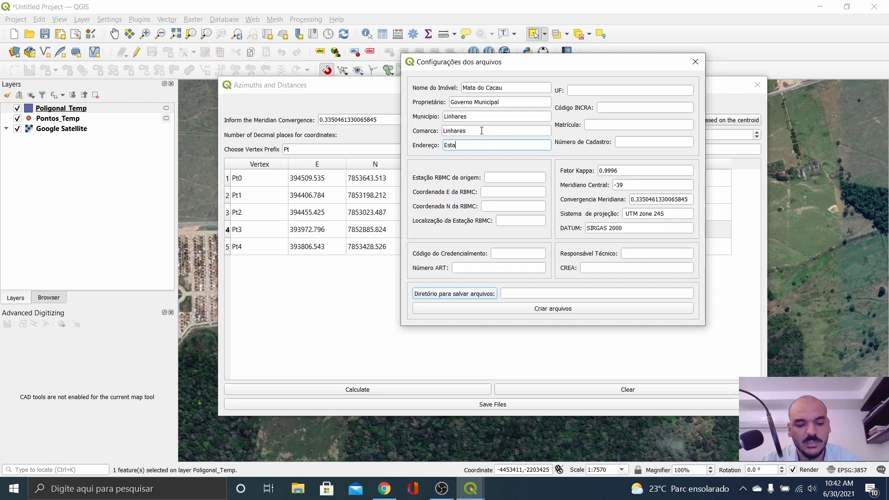
type("rada do P")
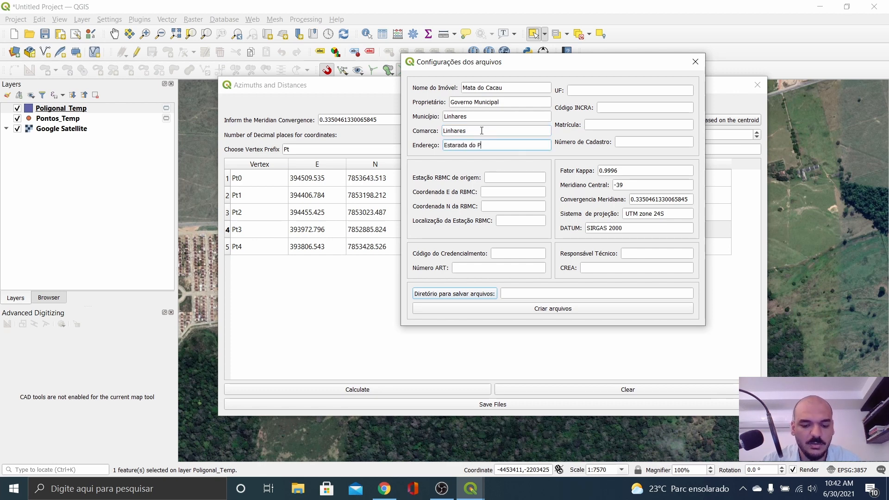
type("ontal")
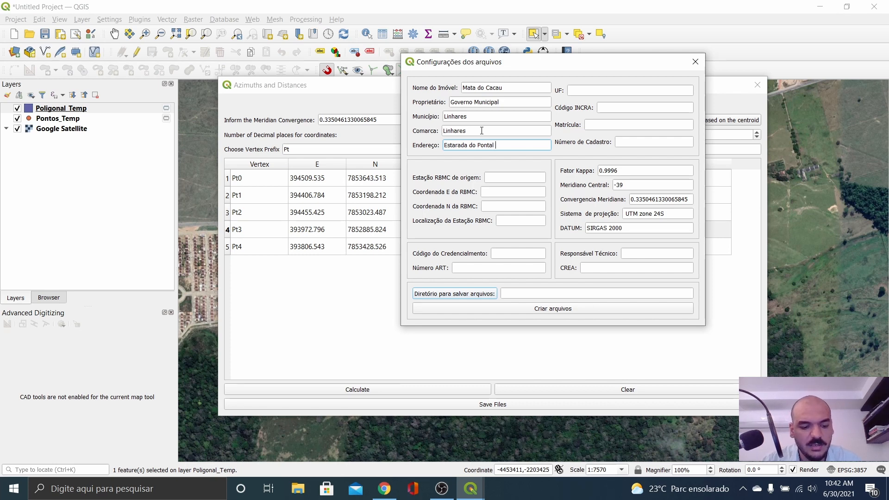
type(" SN")
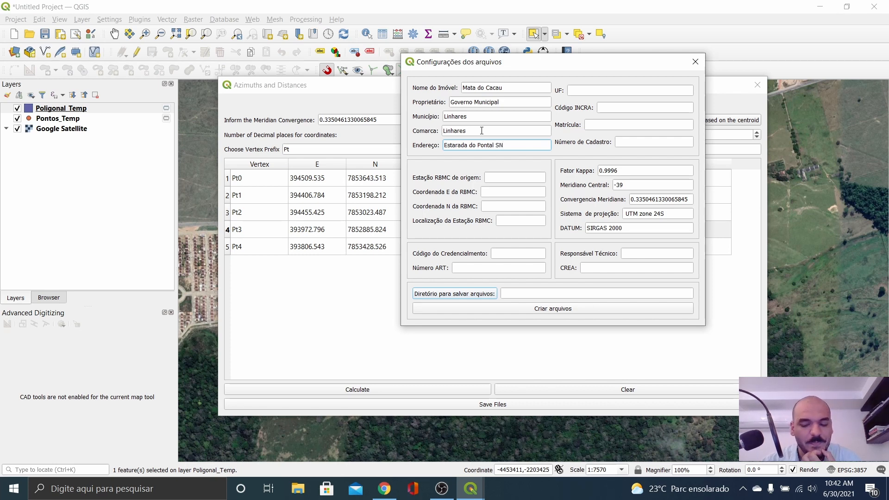
left_click(609, 89)
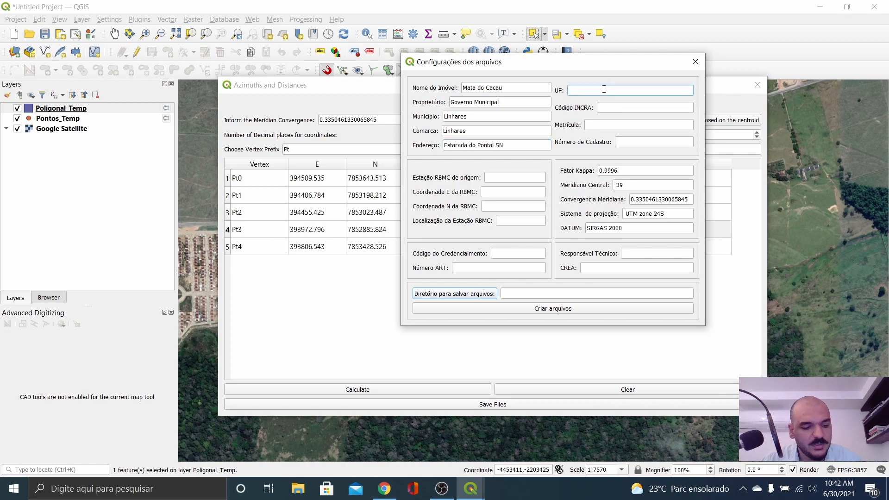
type("ES")
left_click(625, 109)
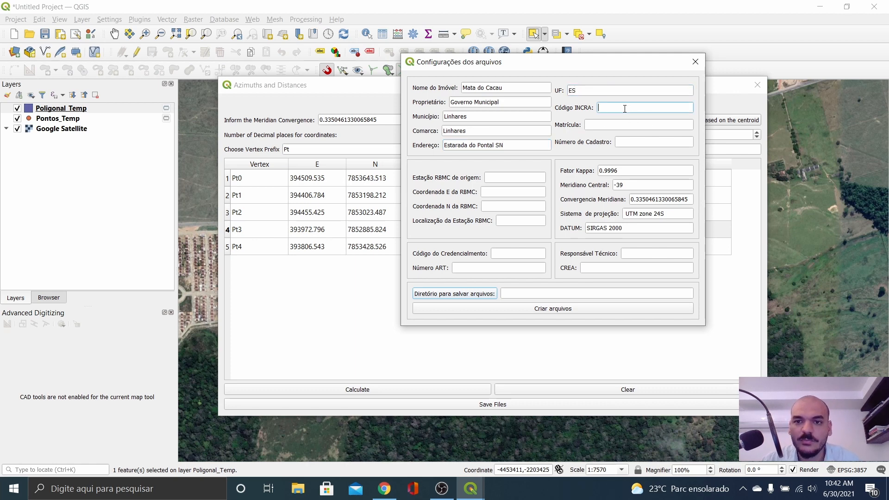
type("0000000")
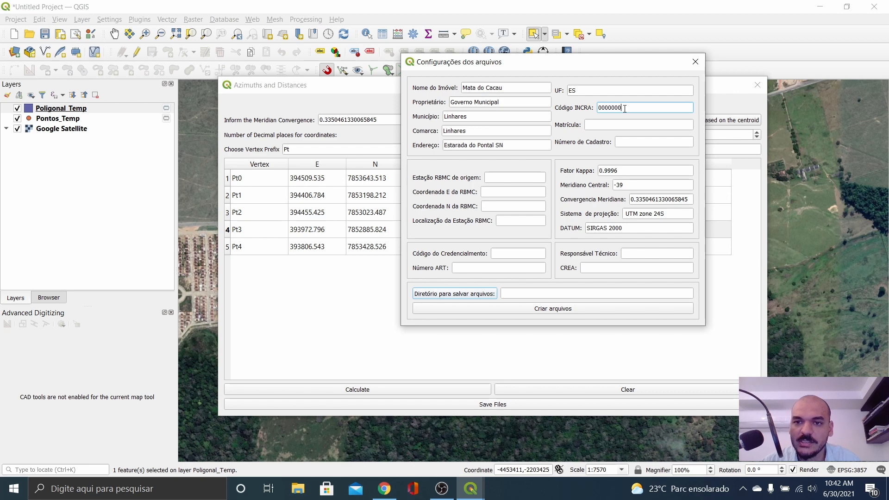
type("0001")
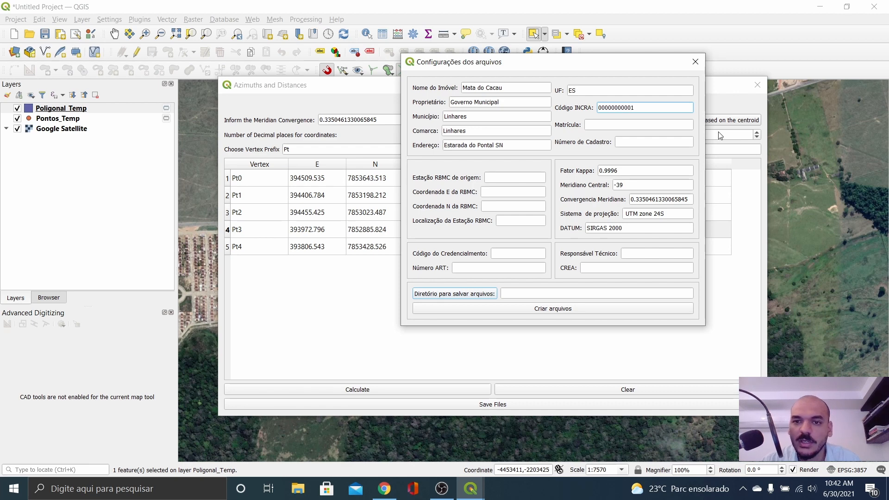
left_click(627, 123)
type("00000")
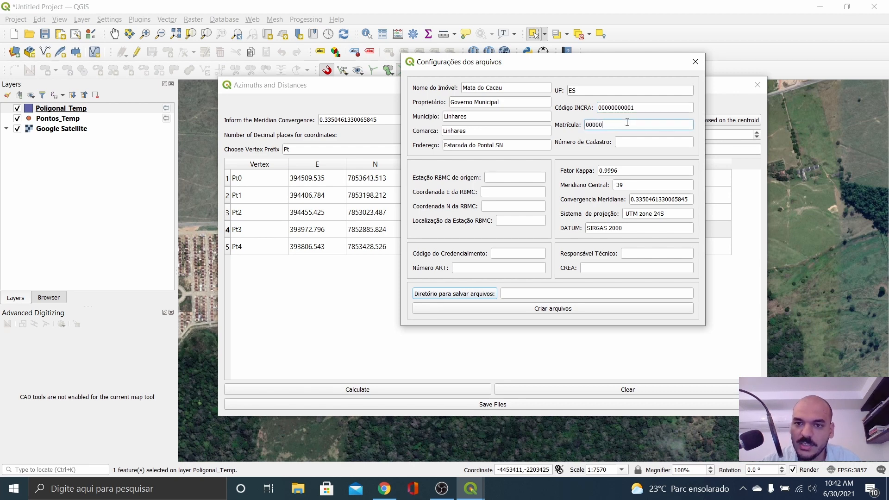
type("00023")
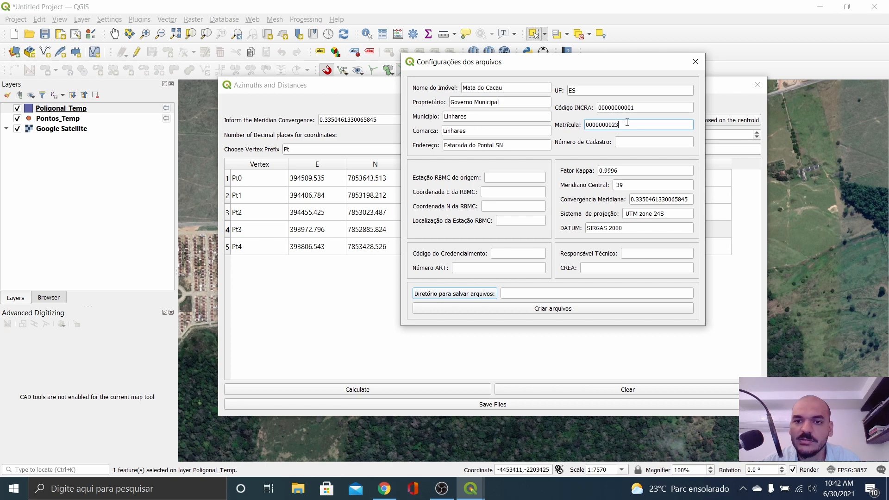
left_click(624, 144)
type("0")
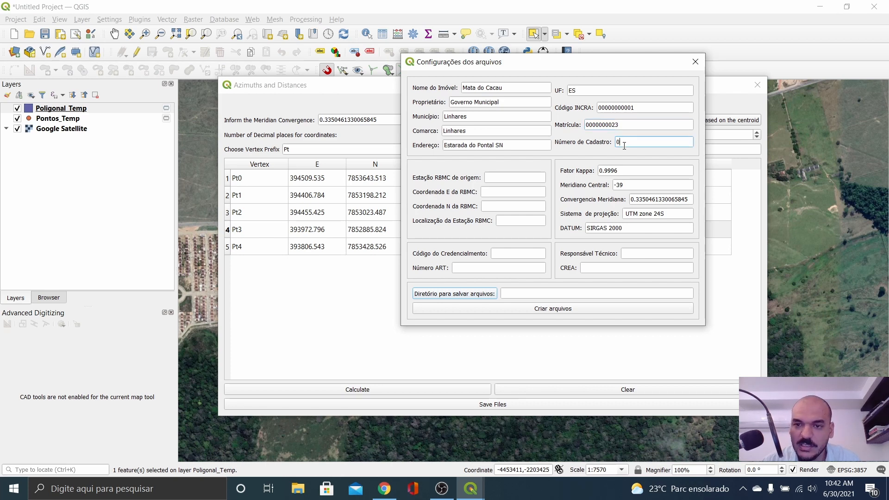
type("00000002")
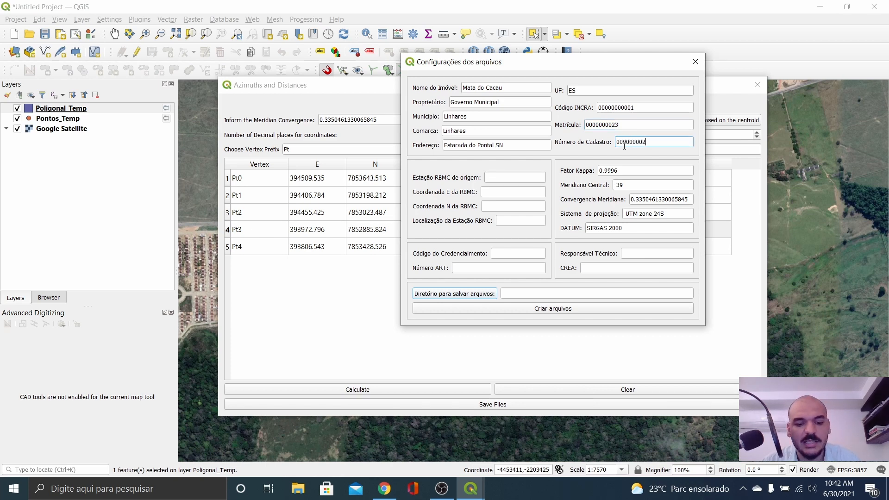
type("5")
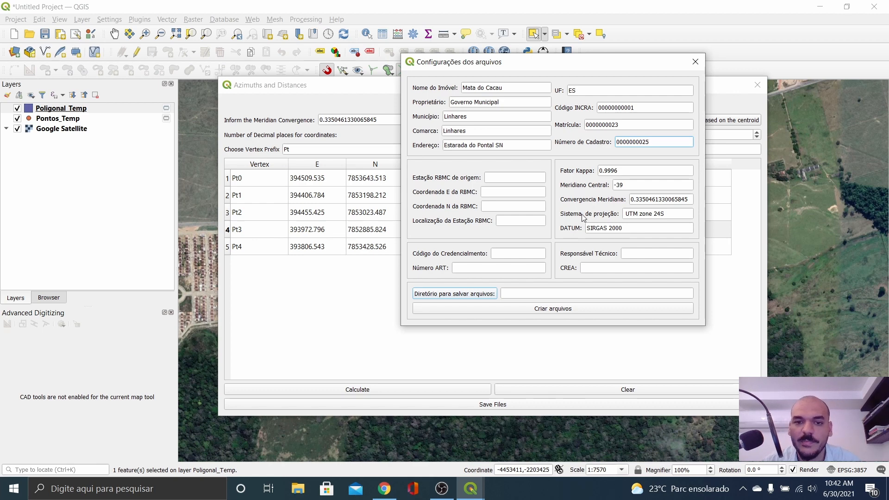
left_click(502, 177)
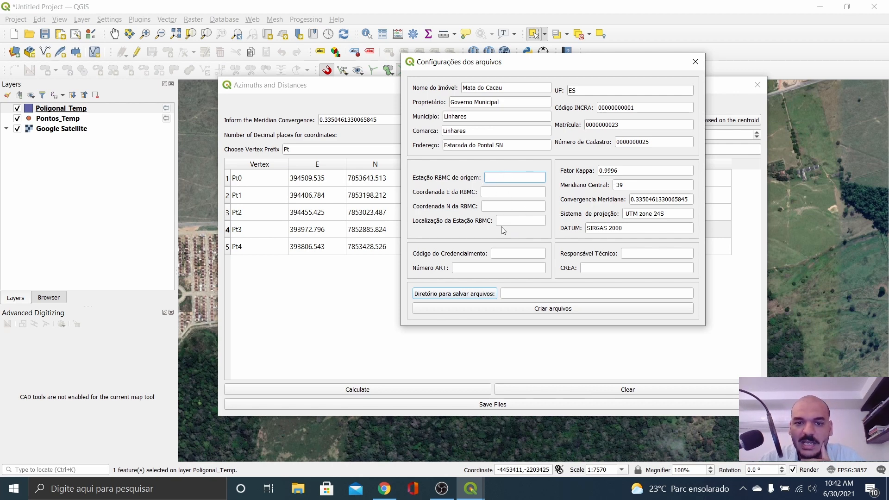
Step: Enter the responsible technician's name and CREA number, then bring up the save-folder chooser
left_click(521, 255)
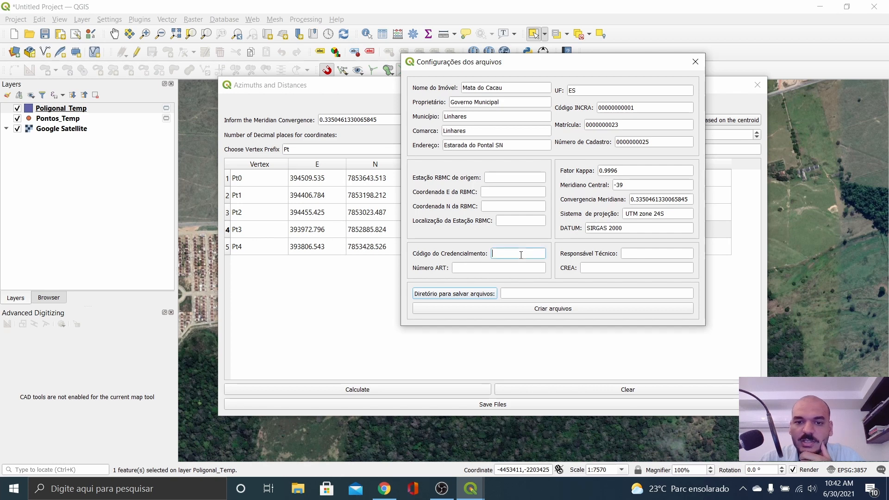
left_click(463, 272)
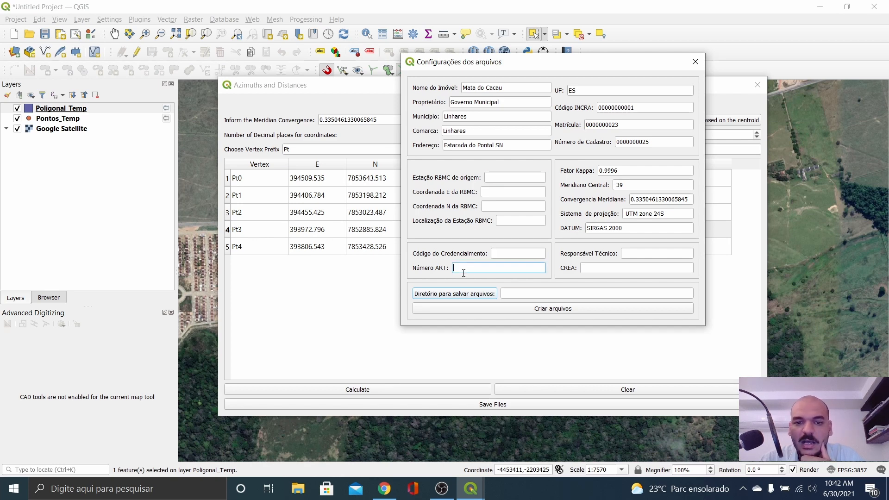
left_click(630, 254)
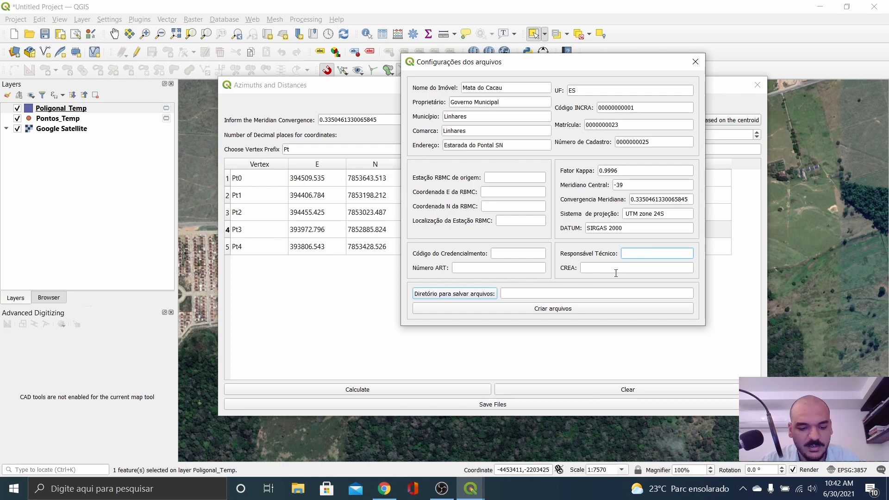
type("Joser")
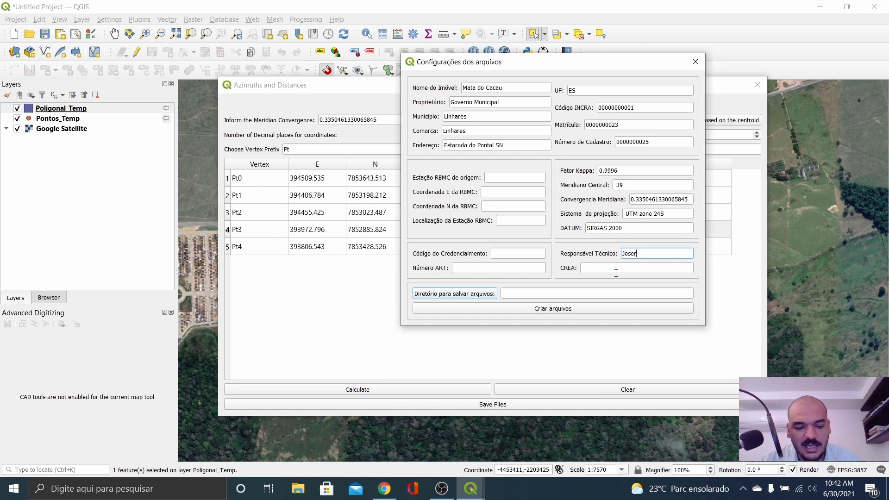
type(" Rciadro")
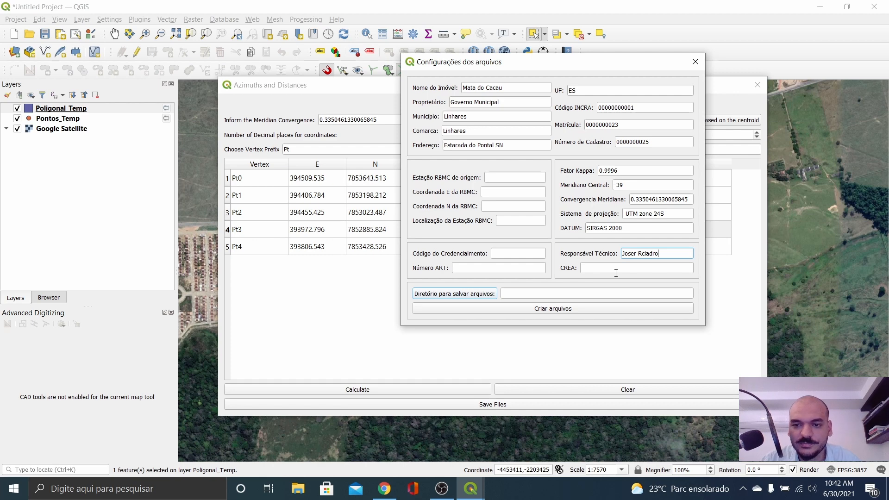
key("BackSpace")
key("BackSpace")
key("BackSpace")
key("BackSpace")
key("BackSpace")
key("BackSpace")
key("BackSpace")
key("BackSpace")
key("BackSpace")
key("BackSpace")
key("BackSpace")
key("BackSpace")
key("BackSpace")
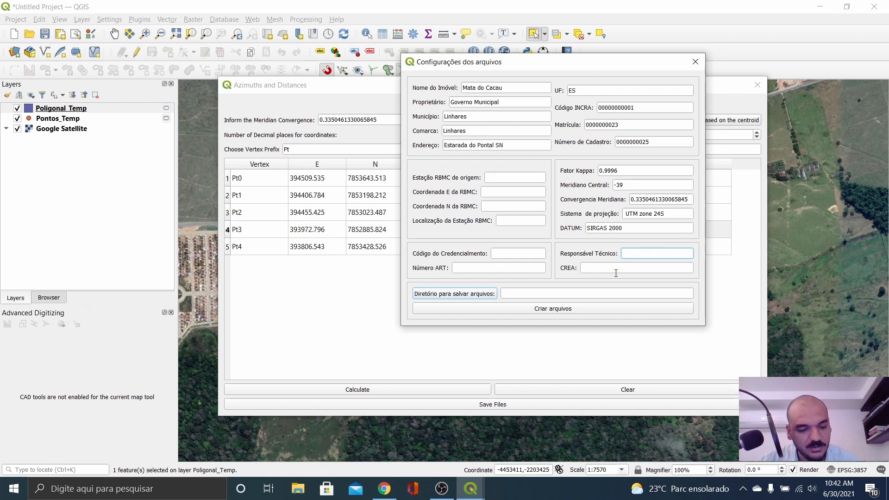
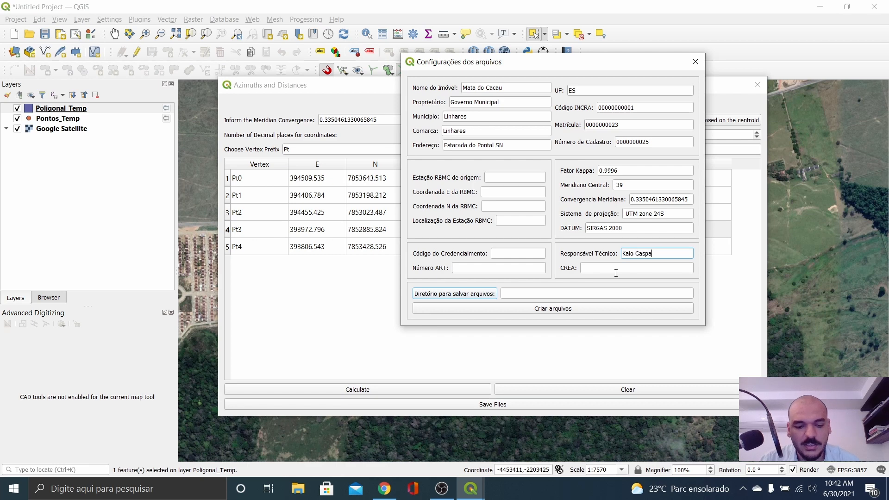
left_click(616, 273)
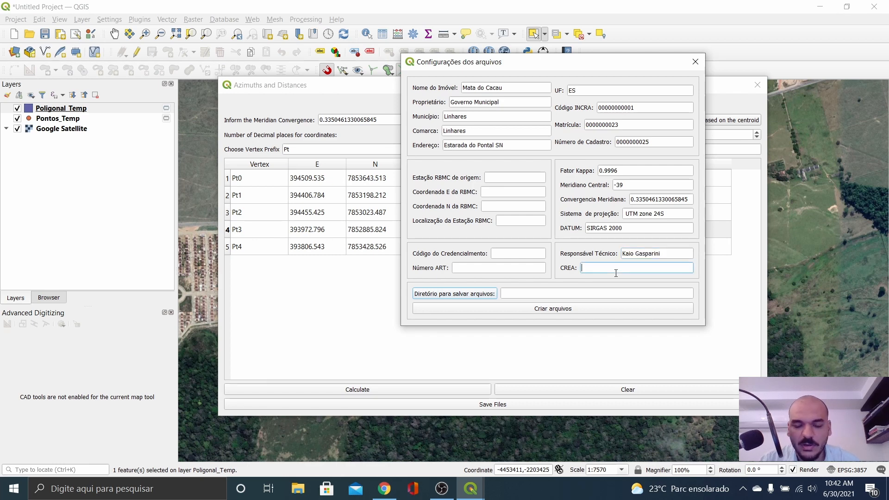
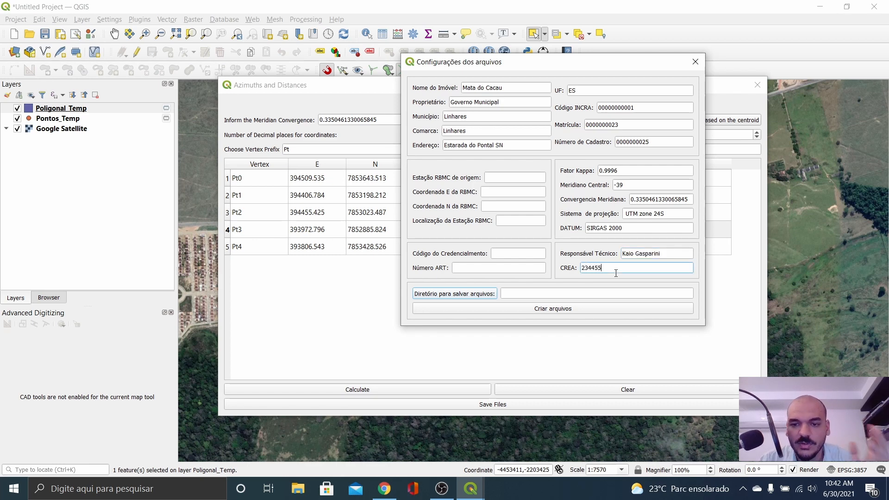
left_click(453, 294)
left_click_drag(480, 77, 414, 42)
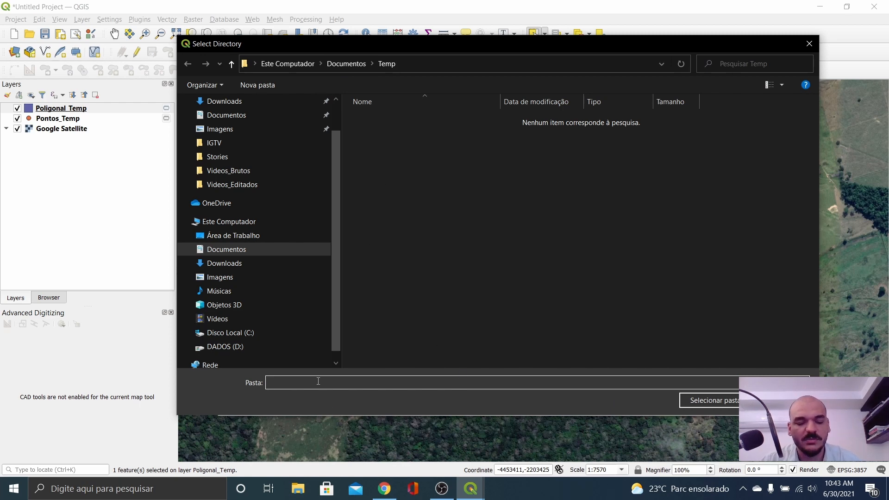
Step: Set Documentos\Temp as the directory for saving the memorial files
type("Memorial_Ma")
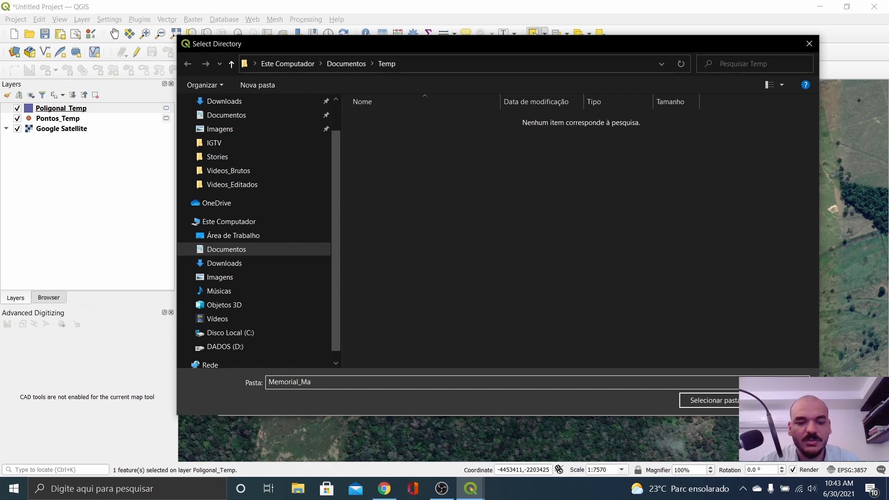
type("ta_d")
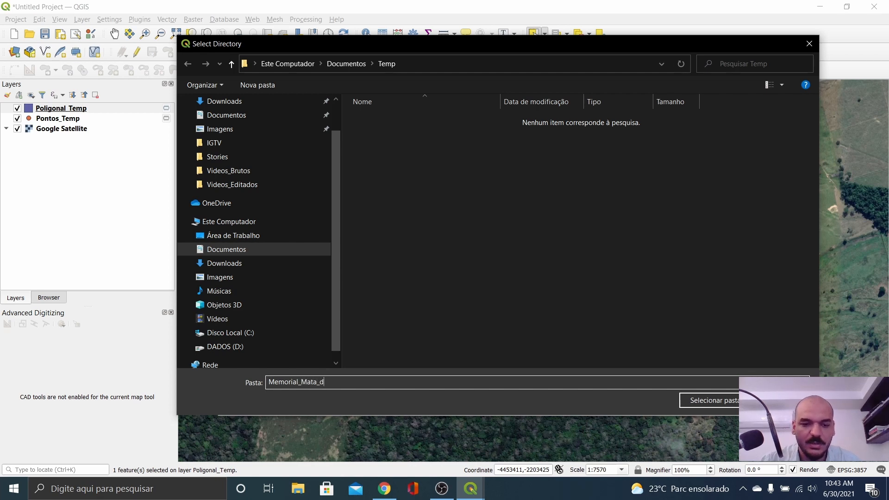
type("o")
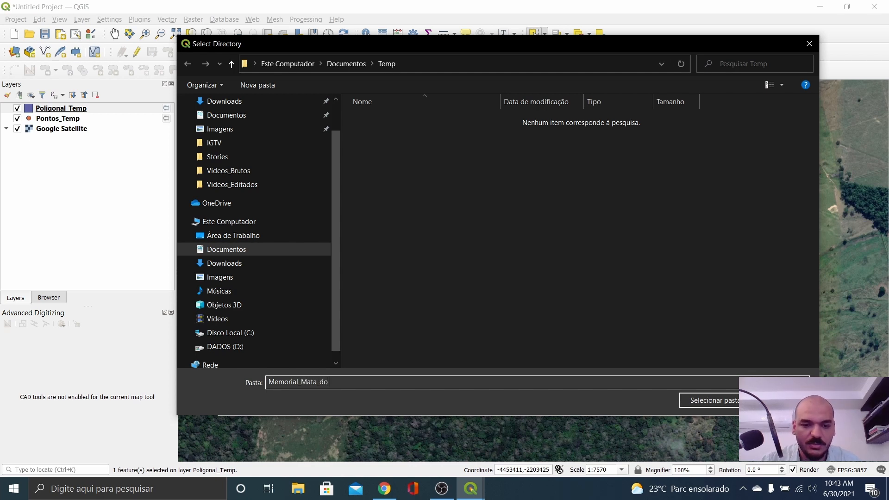
type("_Cacau")
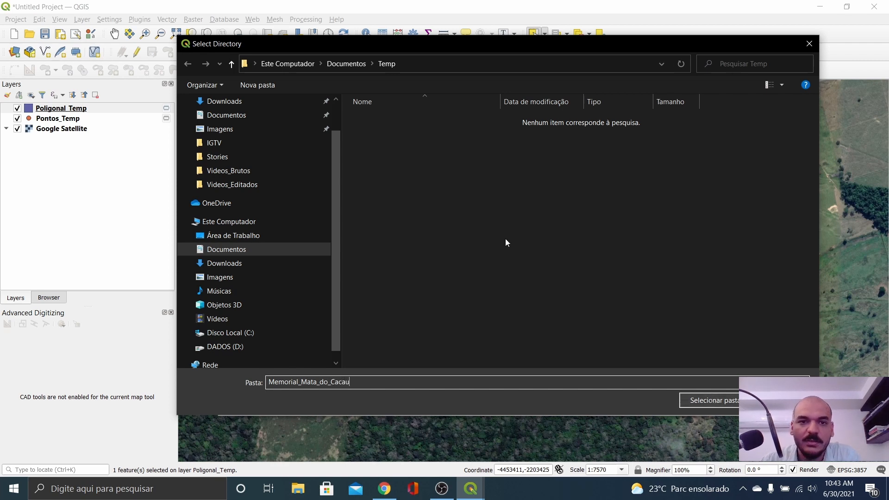
left_click(391, 65)
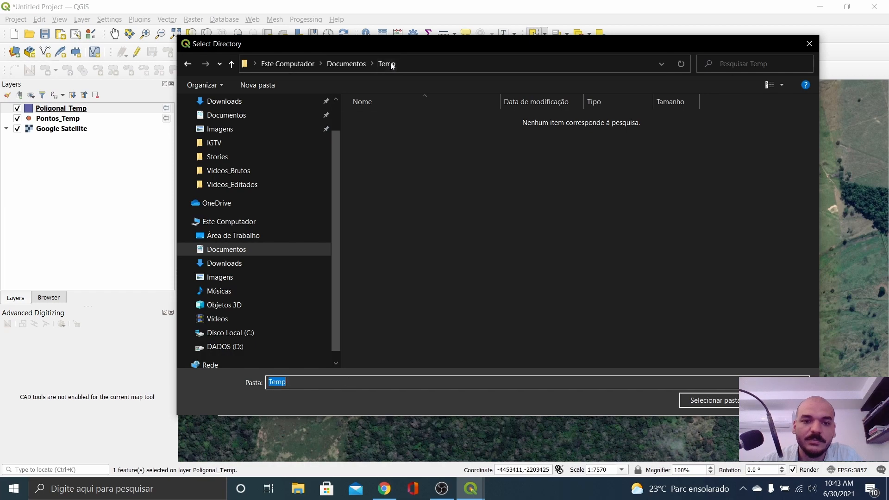
left_click(735, 403)
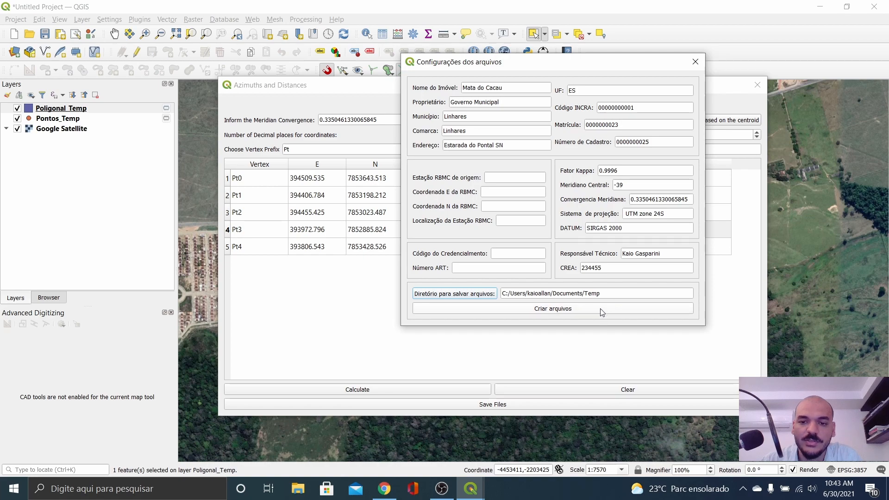
left_click(474, 296)
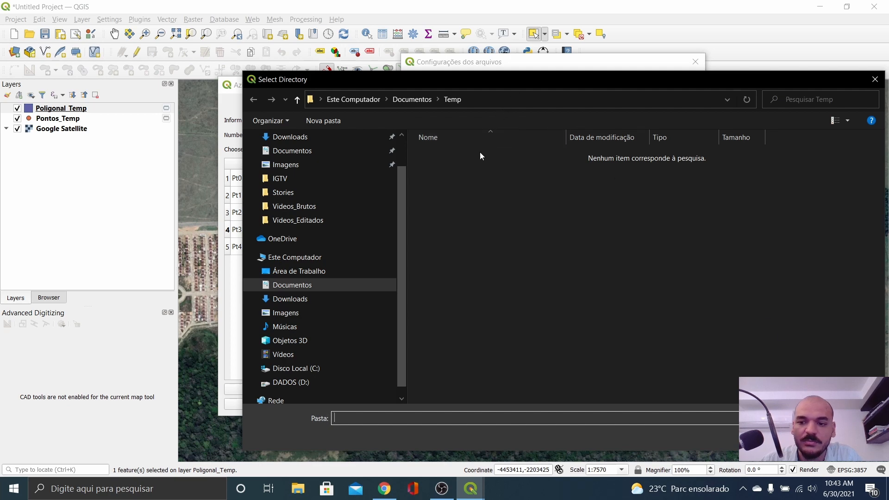
left_click(423, 99)
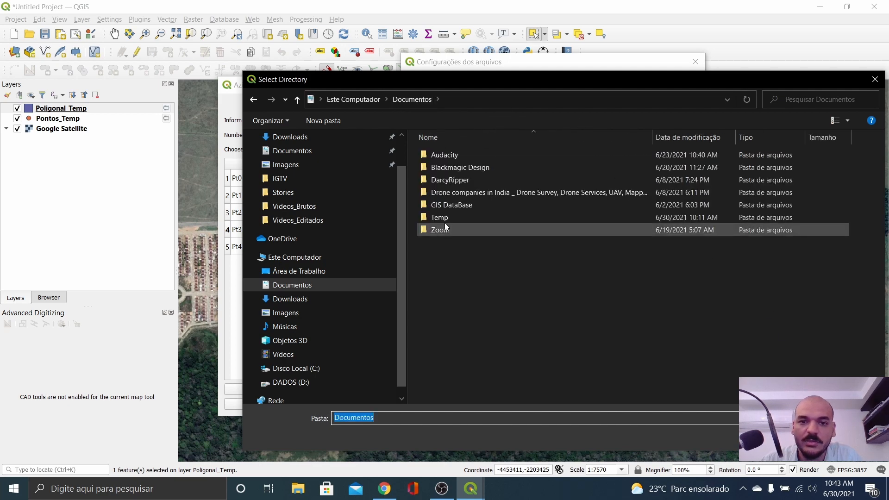
left_click(440, 216)
left_click(725, 438)
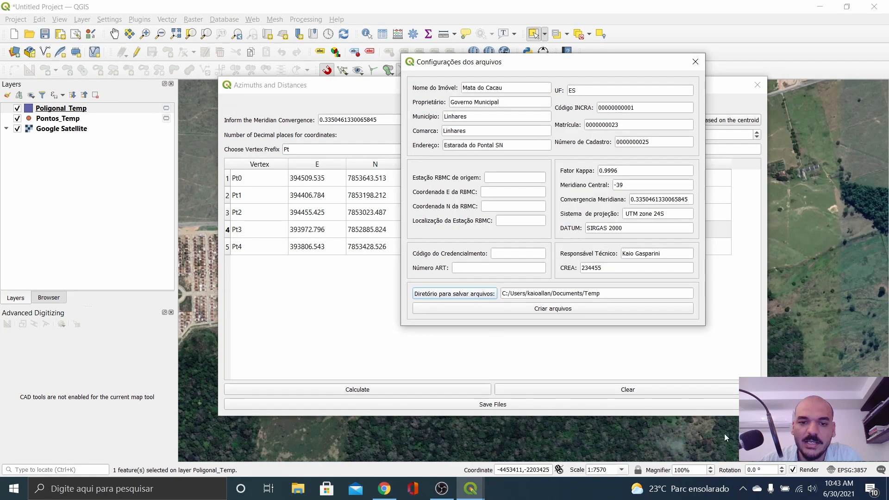
Step: Generate the descriptive memorial files and dismiss the success confirmation
left_click(579, 310)
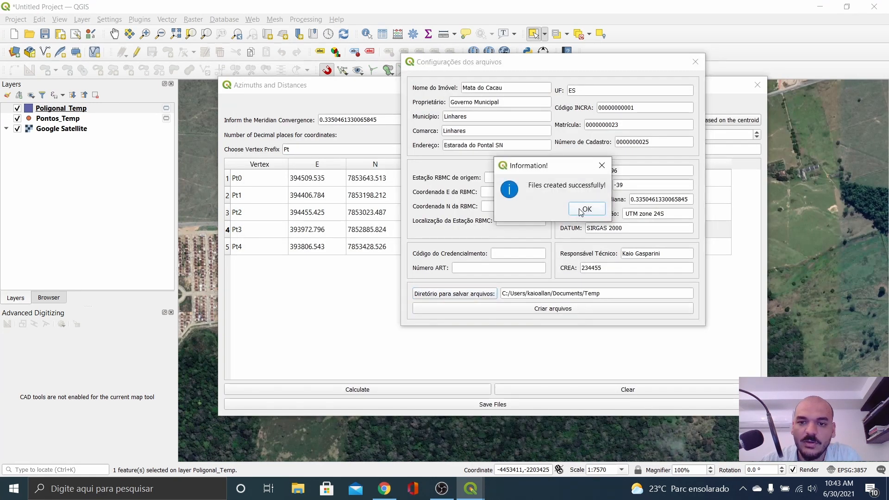
left_click(582, 209)
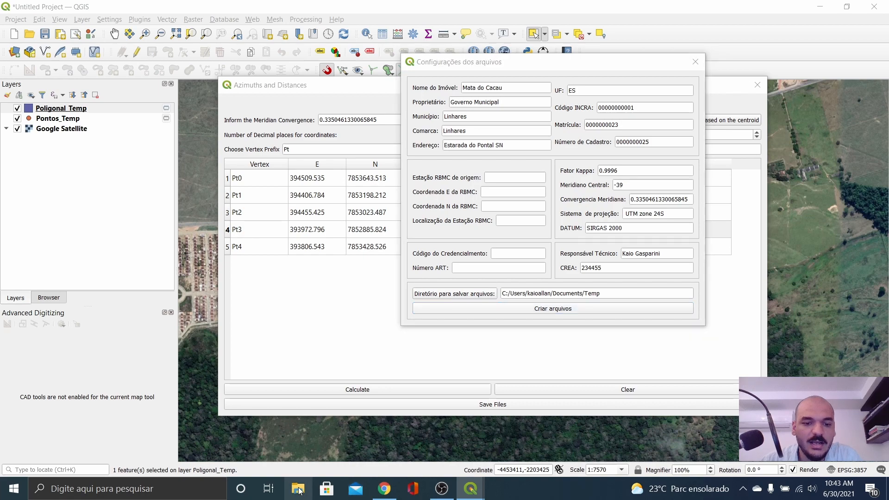
left_click(298, 489)
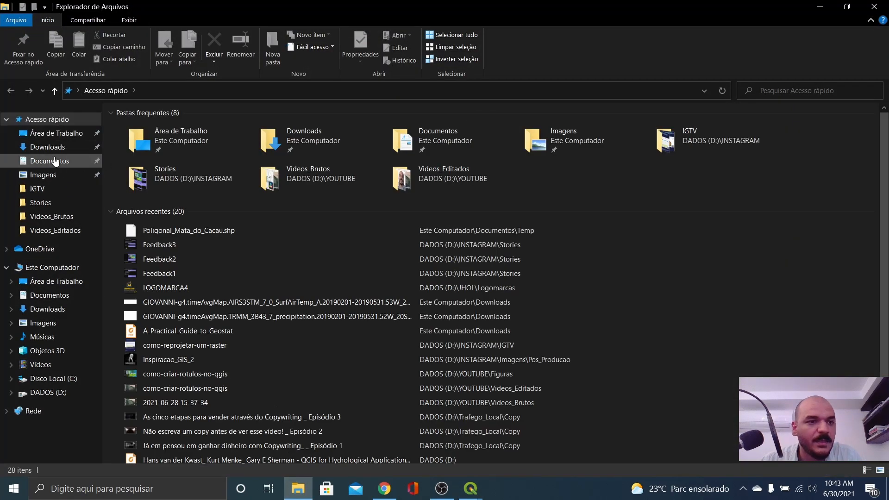
Step: In Documentos\Temp, permanently delete the Poligonal_Mata_do_Cacau .cpg through .shx files
left_click(55, 160)
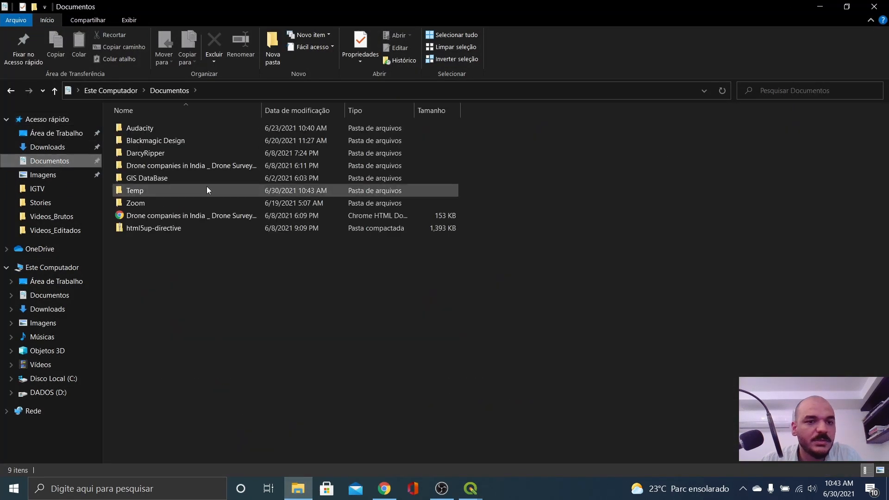
double_click(160, 190)
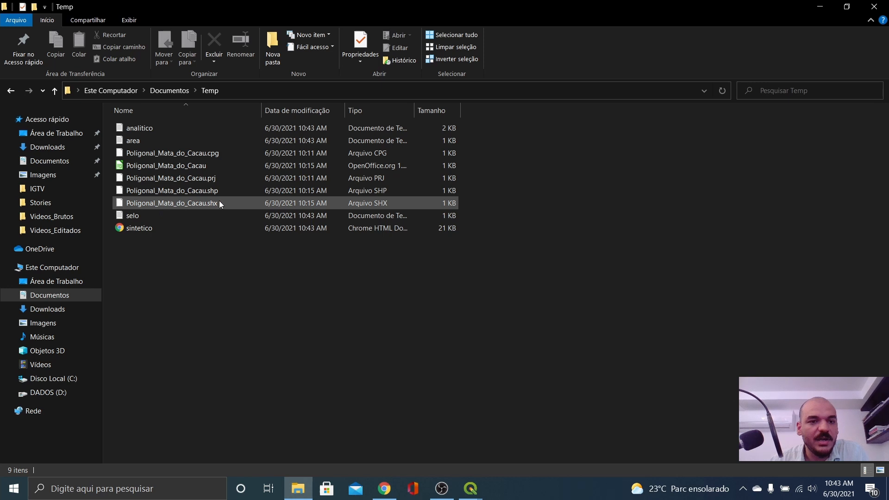
mouse_move(219, 202)
left_click(169, 164)
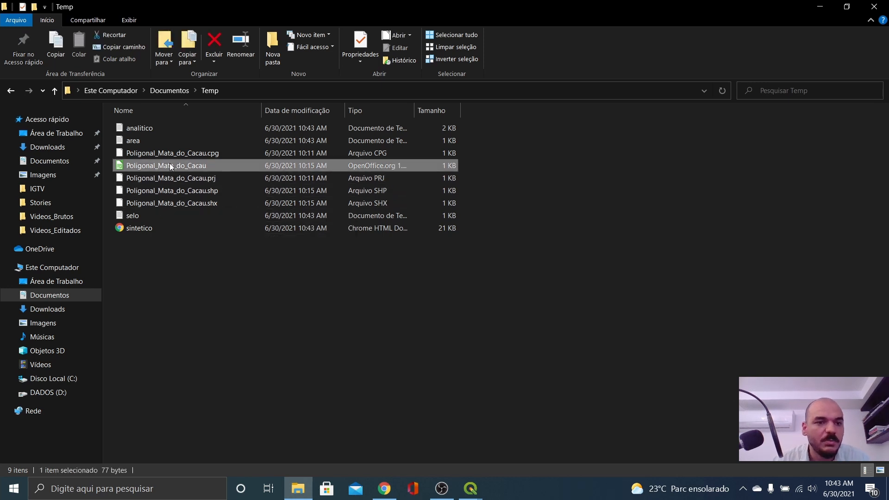
left_click(182, 149)
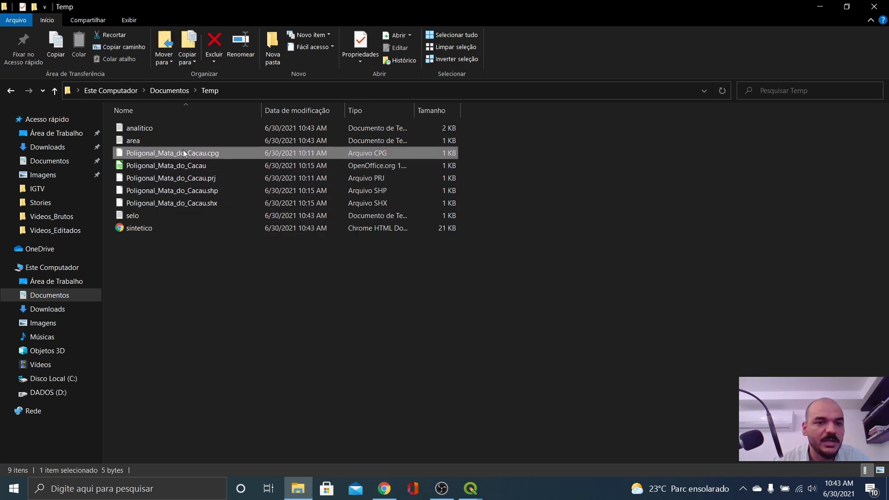
left_click(193, 205, "shift")
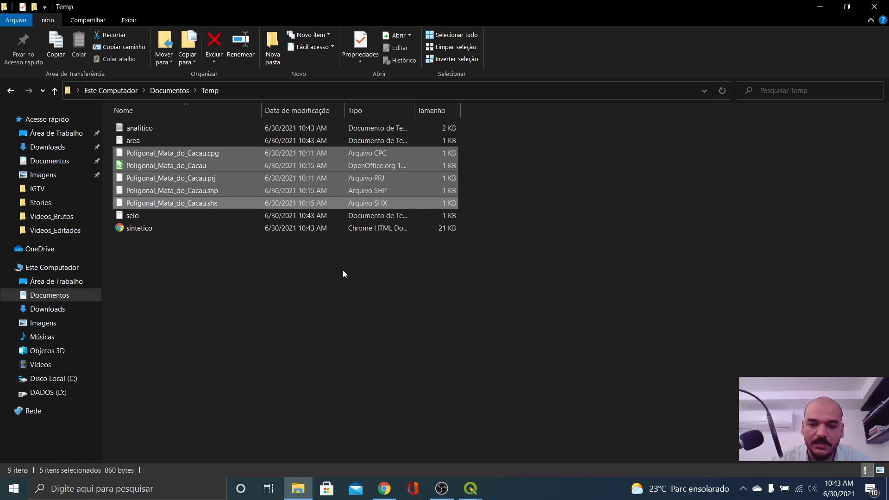
key("shift+Delete")
key("Return")
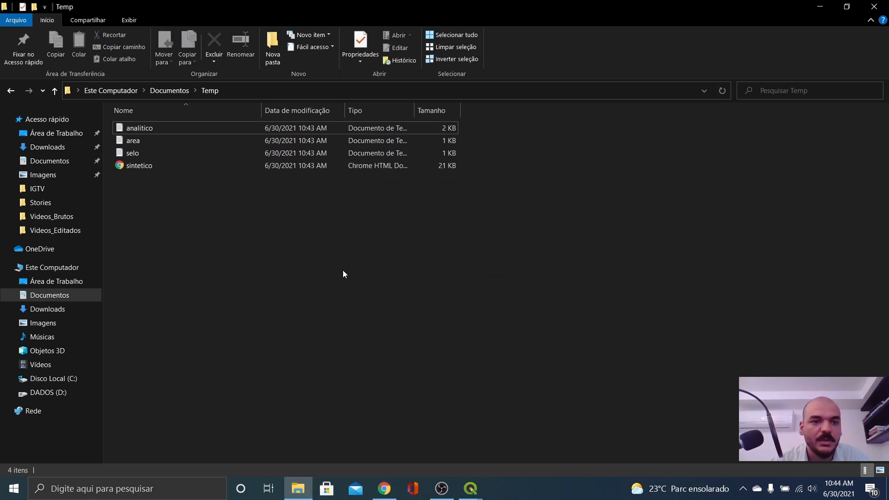
double_click(161, 125)
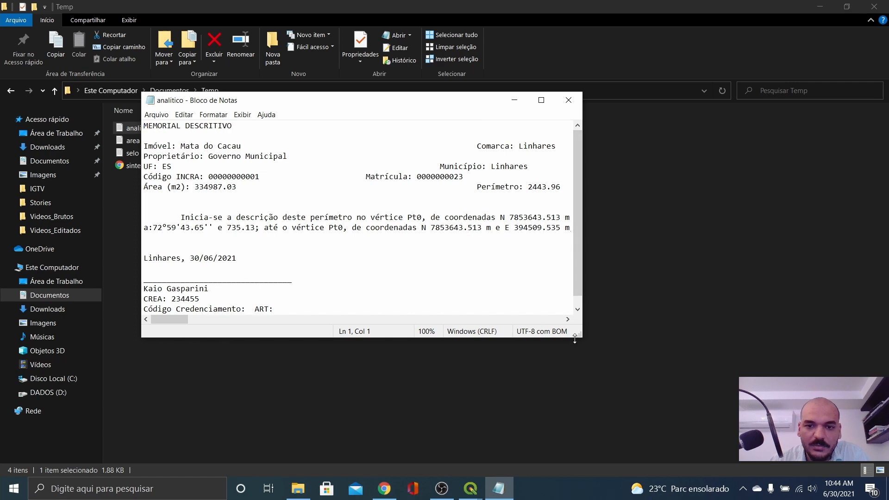
left_click_drag(577, 334, 744, 462)
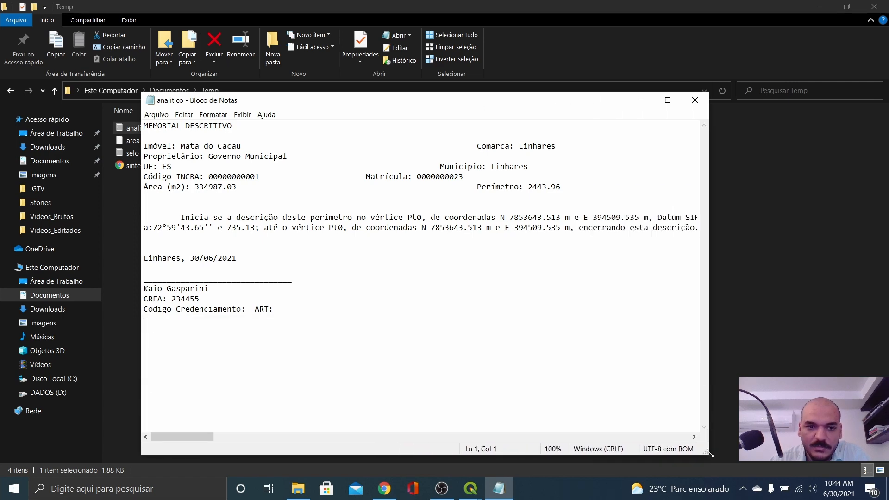
left_click_drag(191, 447, 158, 420)
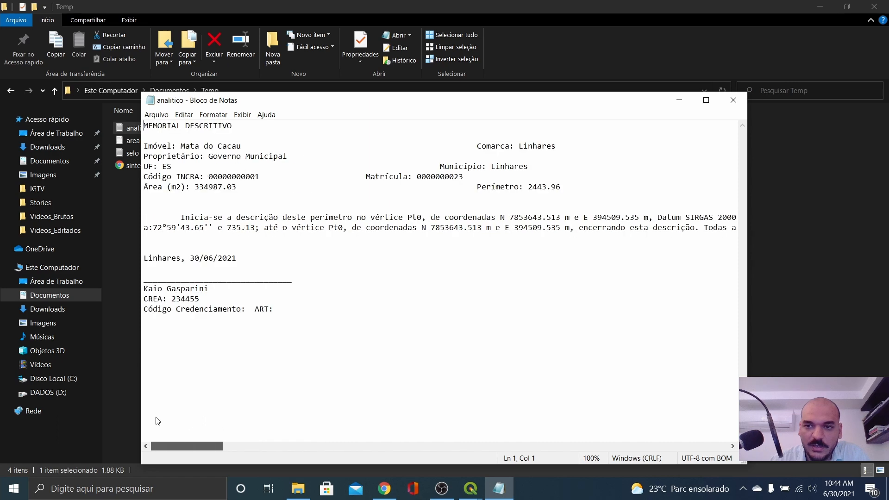
left_click(733, 100)
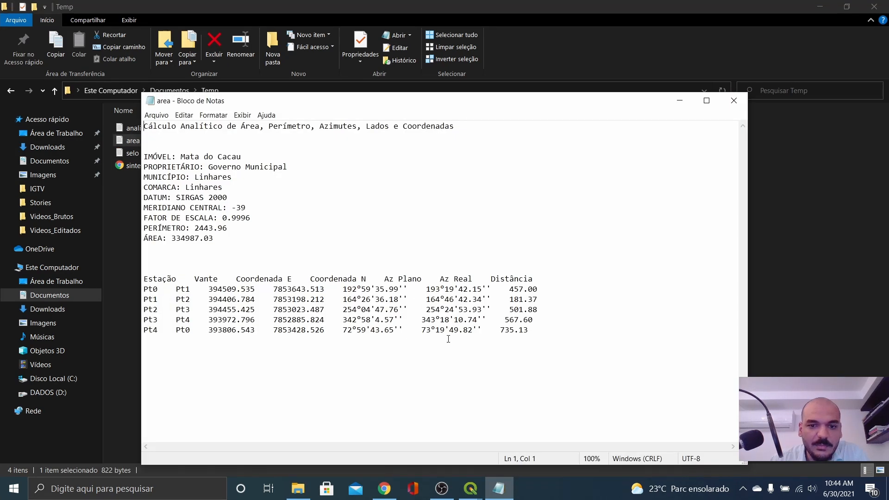
left_click(734, 100)
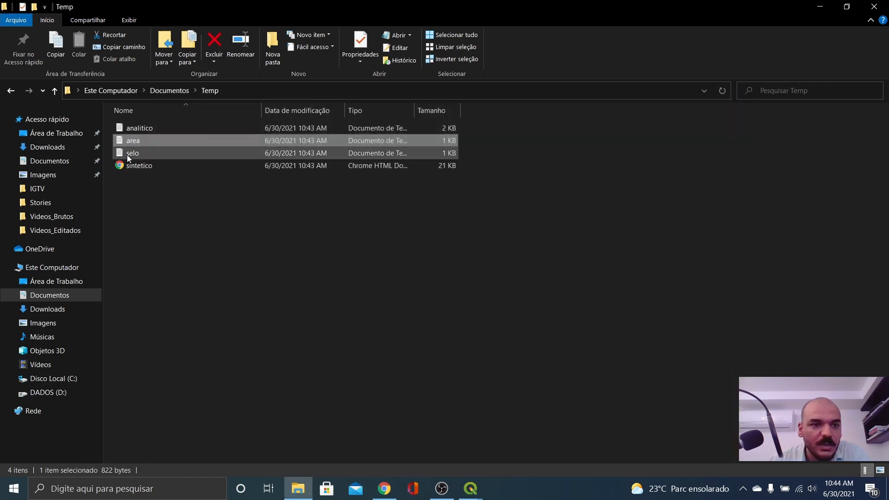
double_click(126, 153)
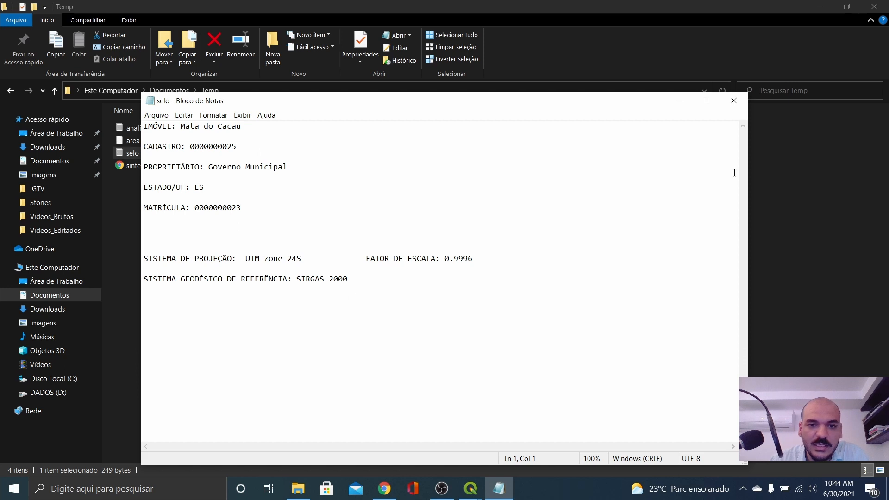
left_click(732, 101)
double_click(171, 165)
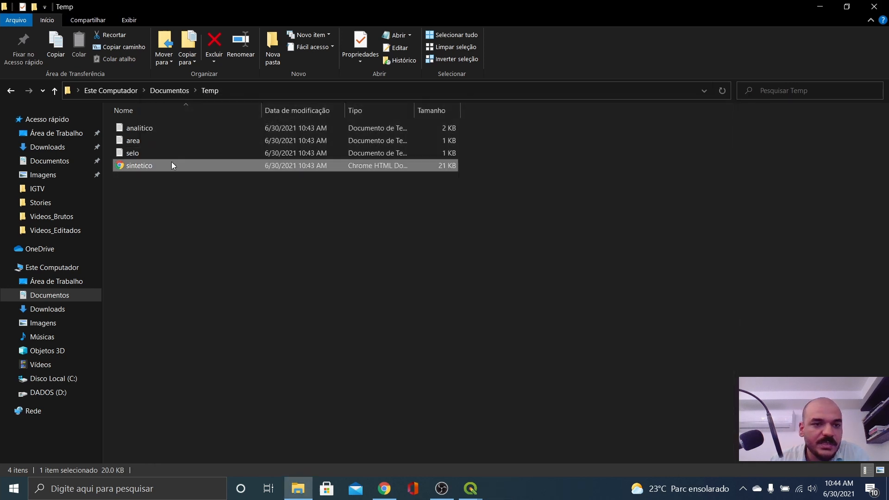
double_click(397, 193)
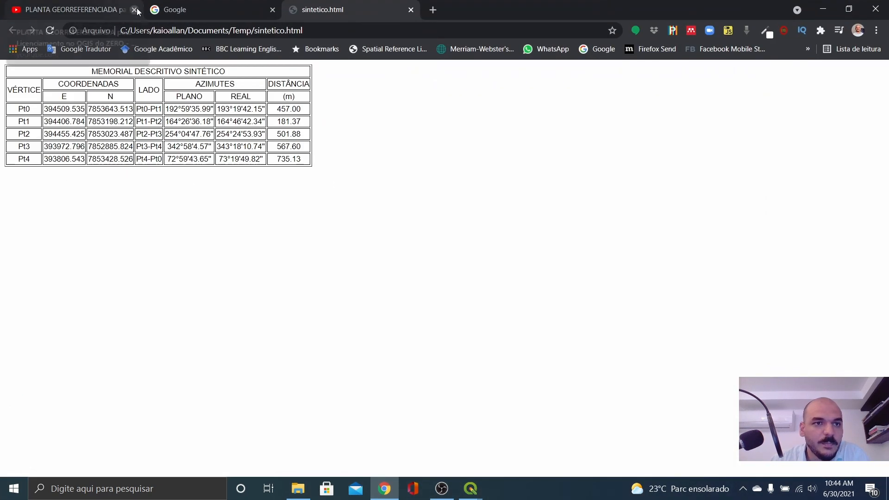
left_click(134, 10)
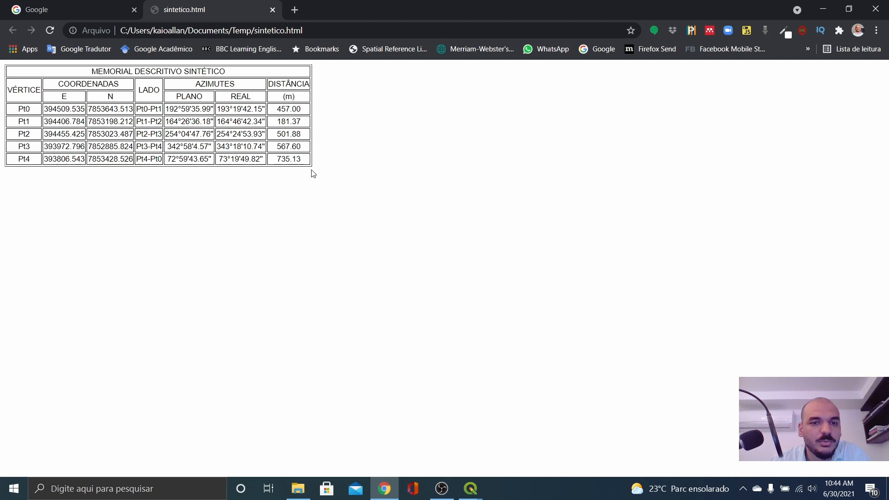
left_click(877, 9)
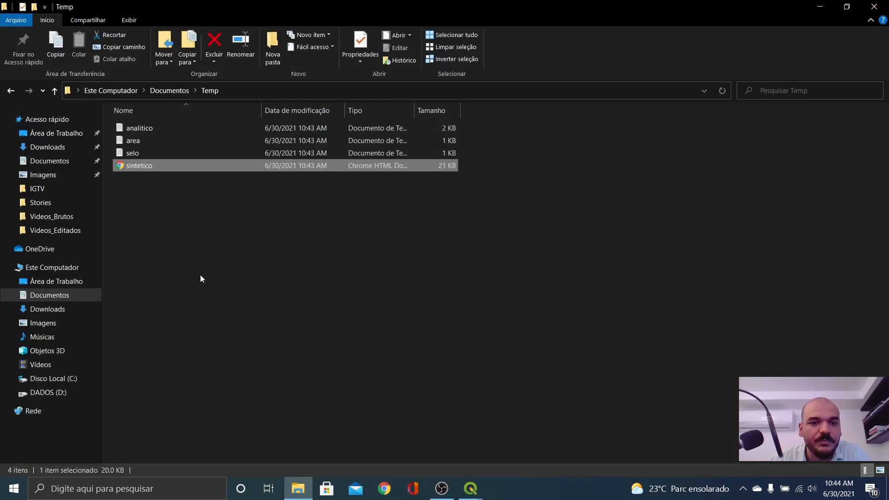
Step: Reopen analitico in Notepad, select all its text, and launch LibreOffice Writer via 'wri' search
double_click(159, 127)
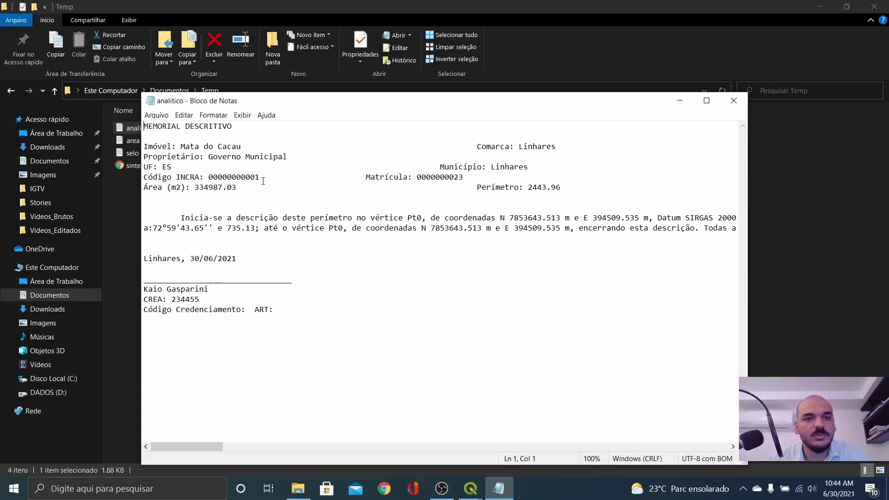
scroll(297, 315, "right", 3)
scroll(298, 318, "left", 3)
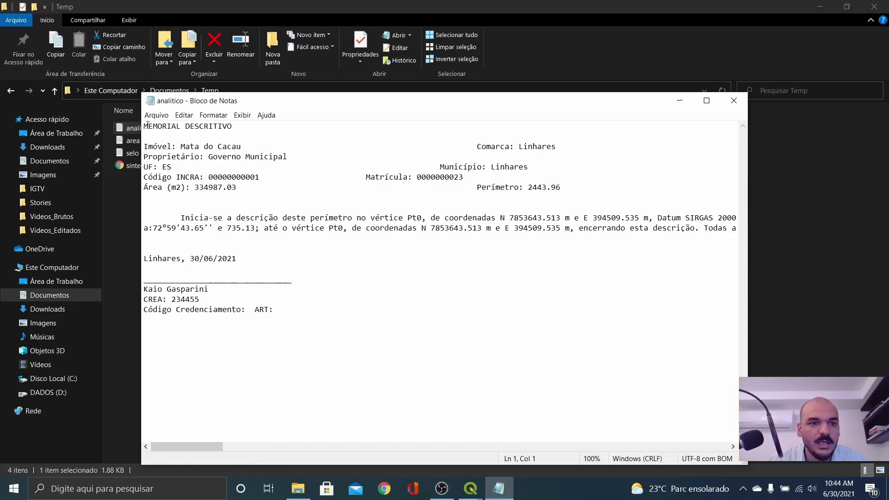
left_click_drag(144, 125, 351, 337)
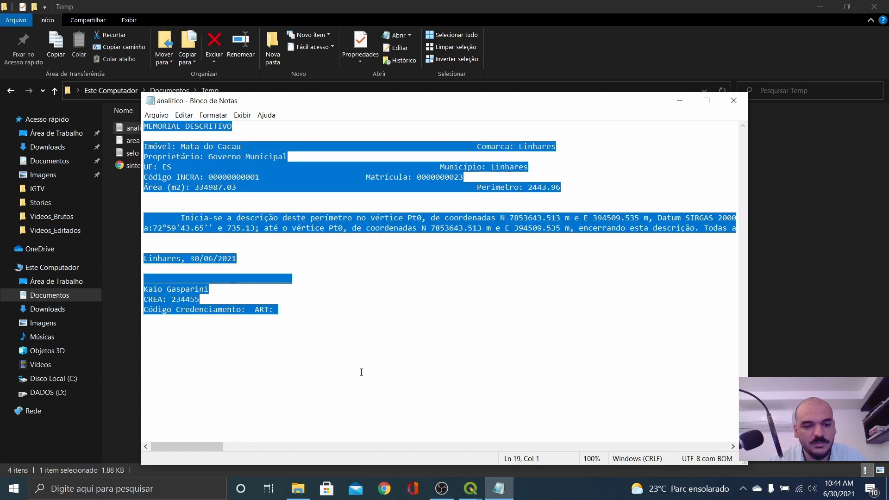
left_click(194, 482)
type("wri")
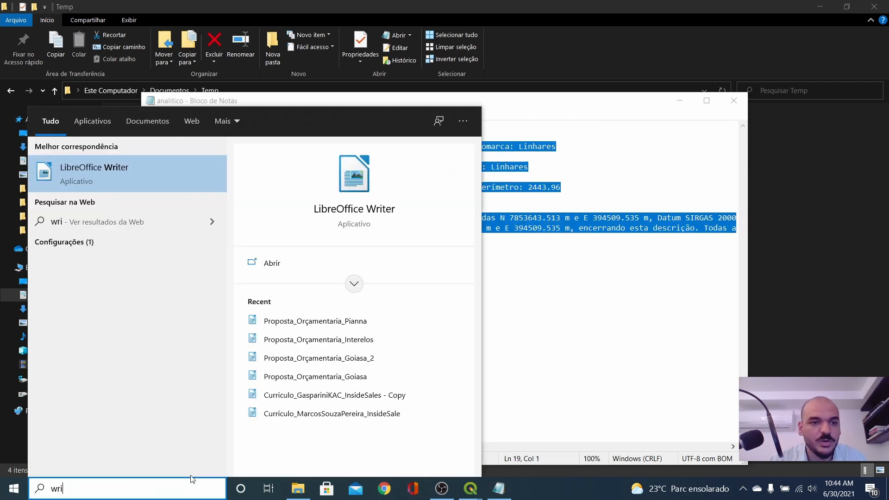
key("Return")
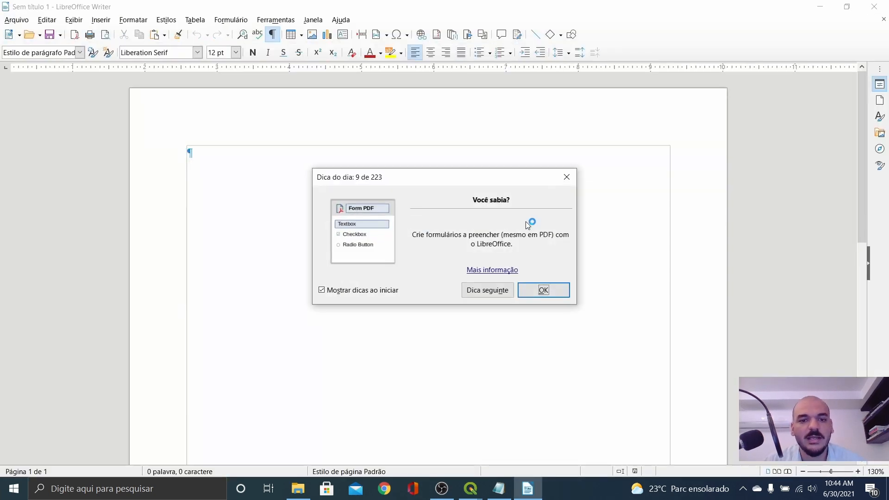
Step: Paste the memorial text into the new untitled Writer document
left_click(559, 292)
key("ctrl+v")
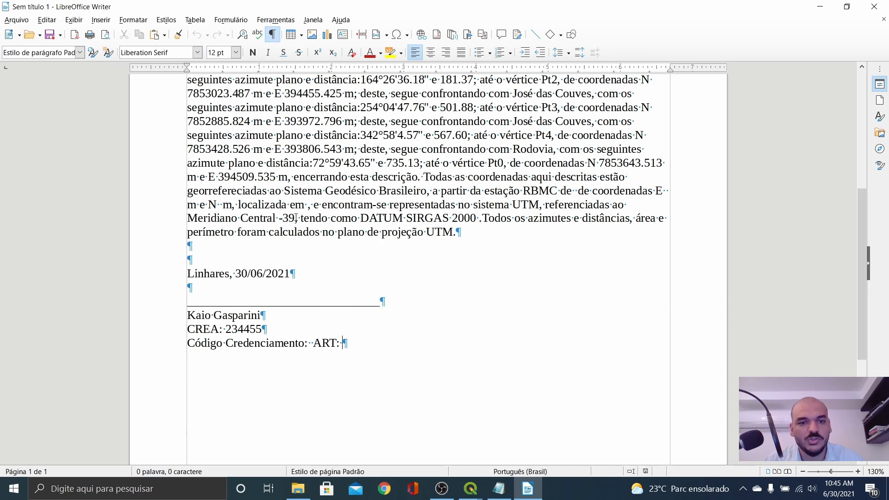
scroll(296, 218, "up", 5)
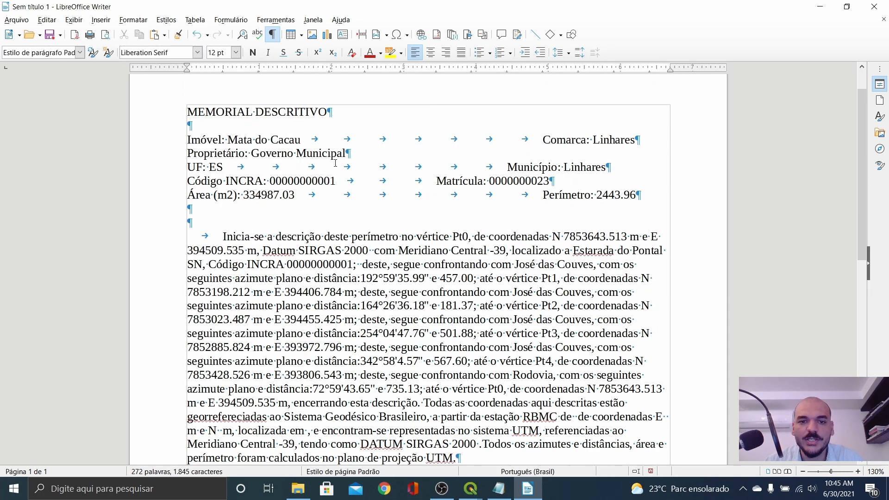
scroll(333, 134, "down", 5)
scroll(296, 170, "up", 3)
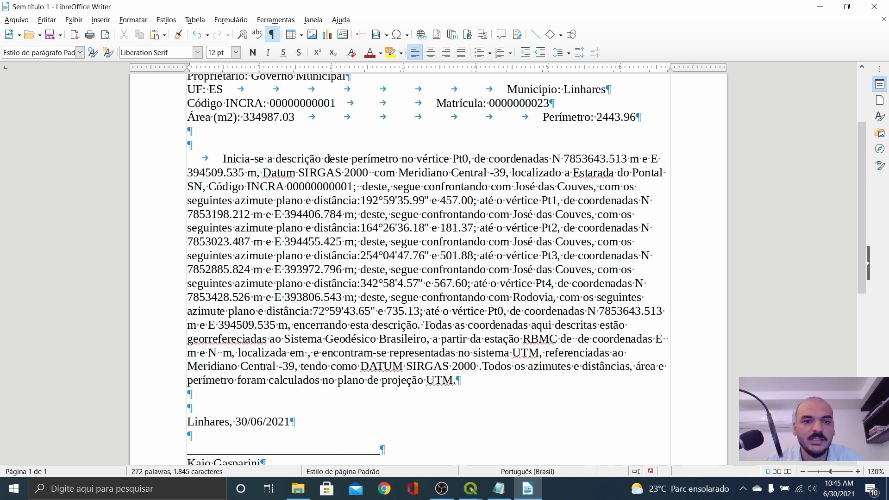
Step: Check the Pt0 label, its northing, the SIRGAS 2000 datum and signature block, then close the document
double_click(462, 157)
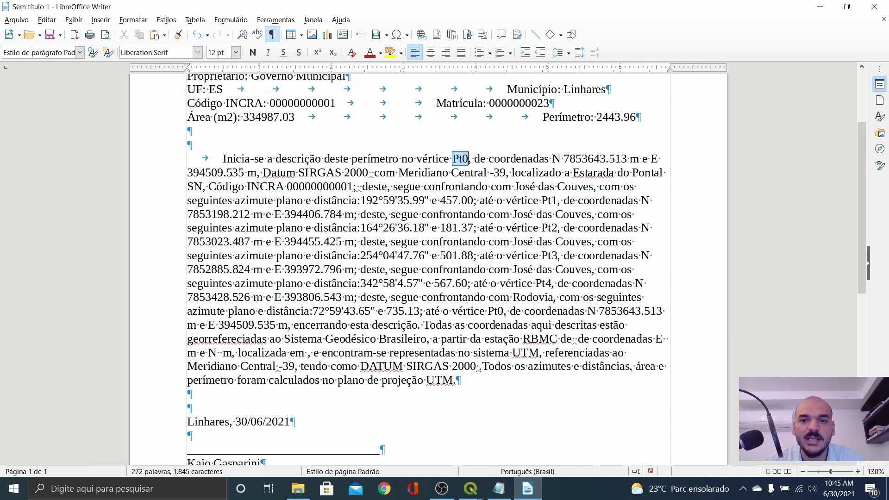
left_click_drag(569, 159, 615, 159)
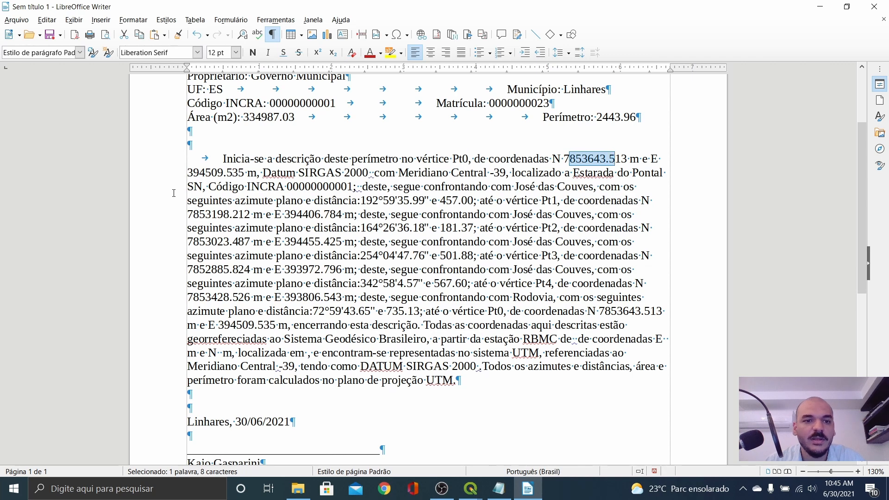
left_click_drag(297, 172, 419, 174)
left_click(512, 178)
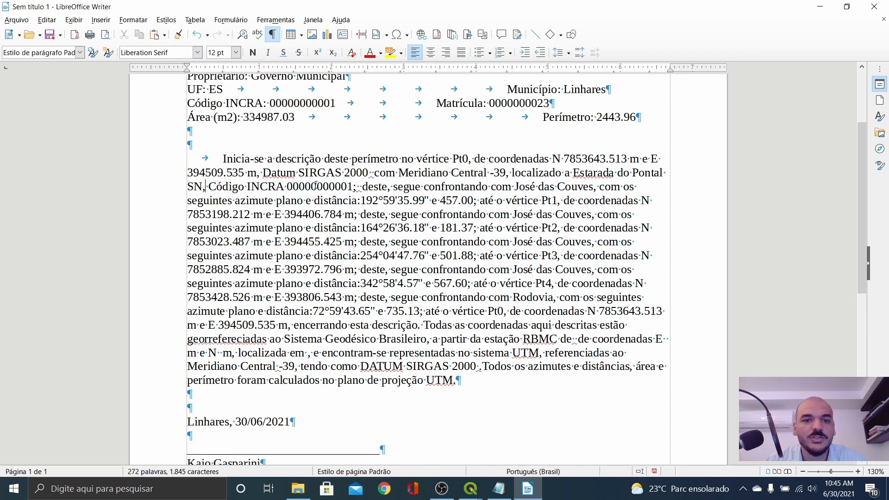
left_click_drag(423, 188, 442, 187)
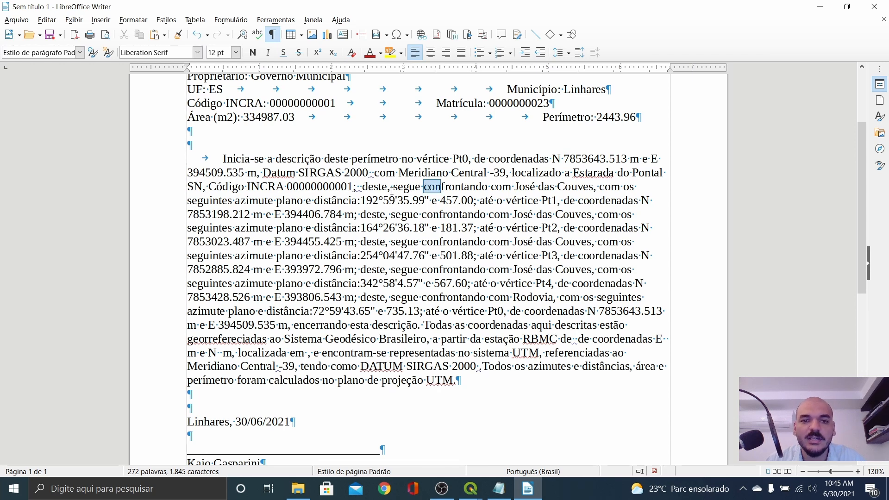
left_click(485, 196)
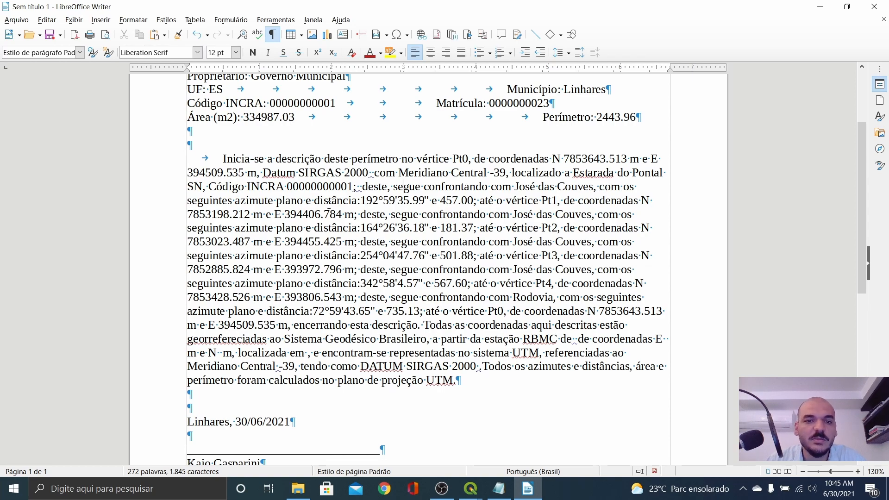
scroll(408, 209, "down", 5)
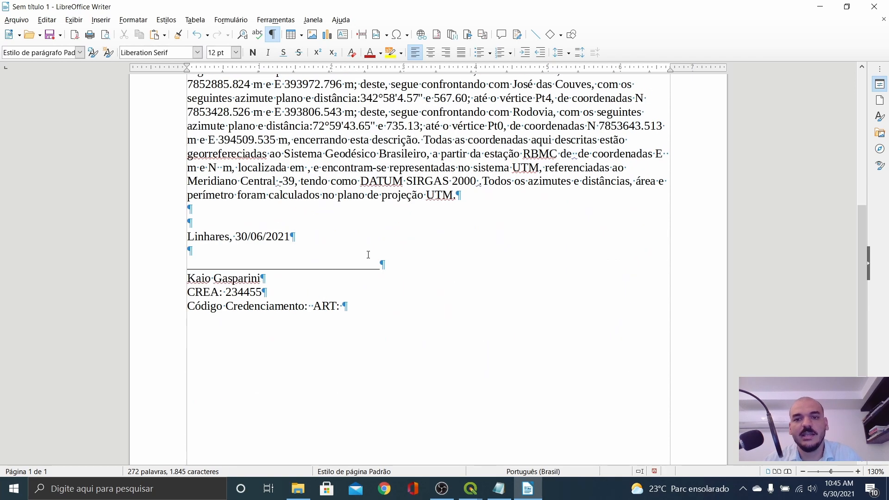
scroll(368, 255, "up", 5)
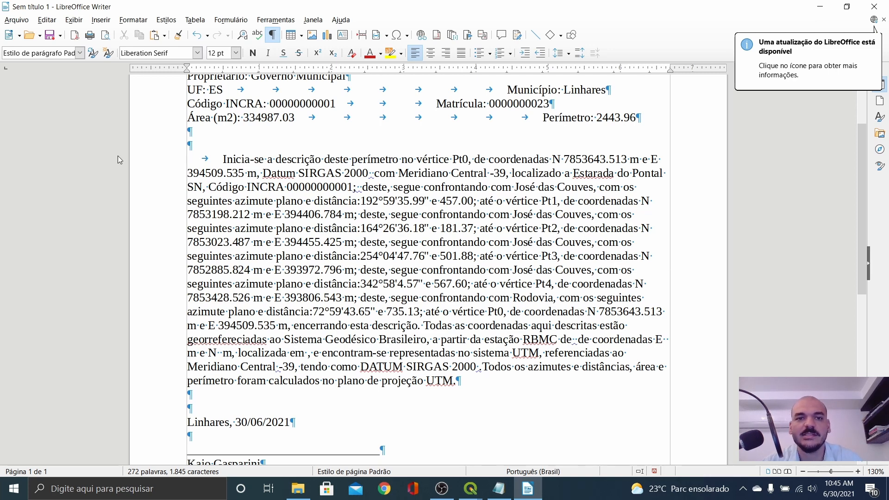
scroll(119, 160, "up", 5)
left_click(872, 7)
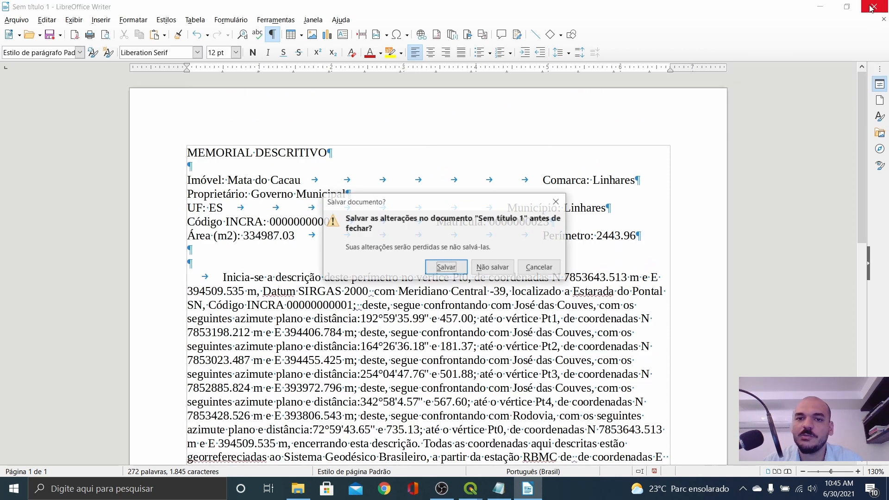
Step: Discard the Writer draft, close analitico in Notepad, and close the Azimuths and Distances plugin windows
left_click(499, 268)
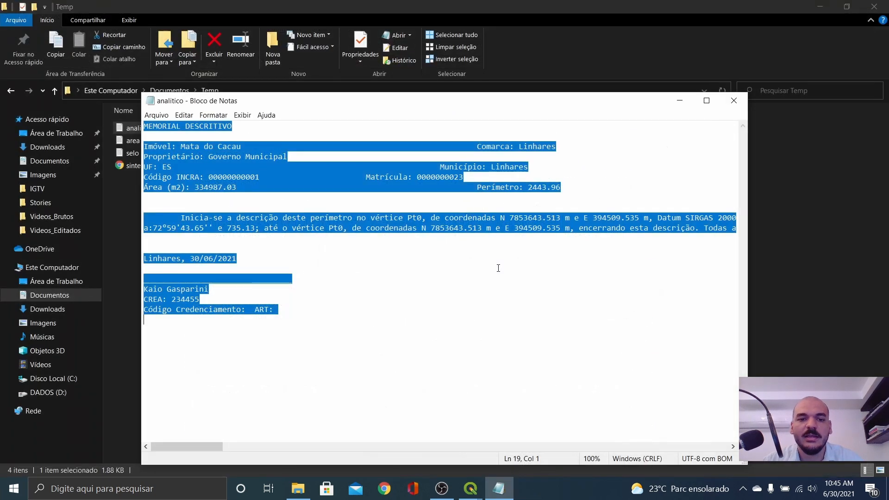
left_click(734, 100)
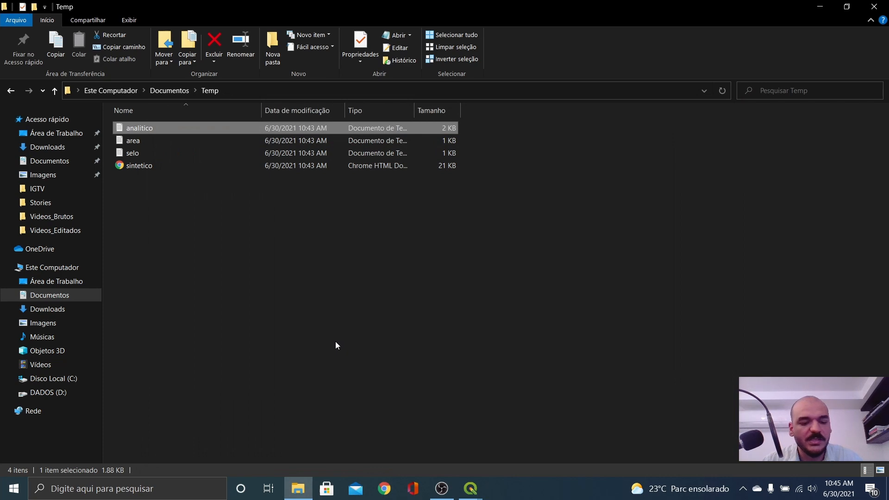
key("alt+Tab")
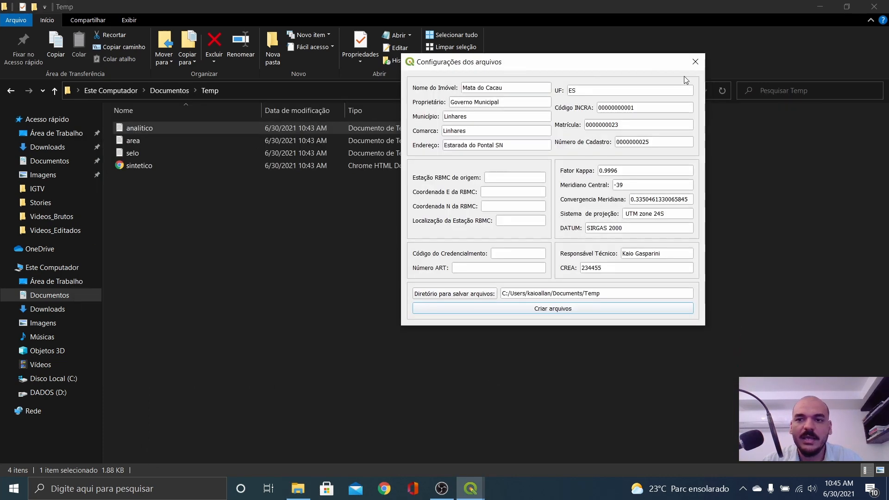
left_click(697, 62)
mouse_move(470, 489)
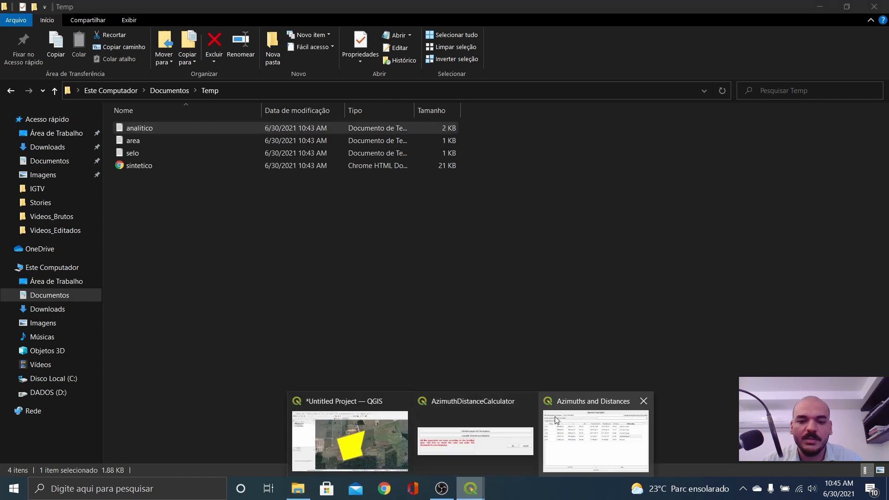
left_click(593, 431)
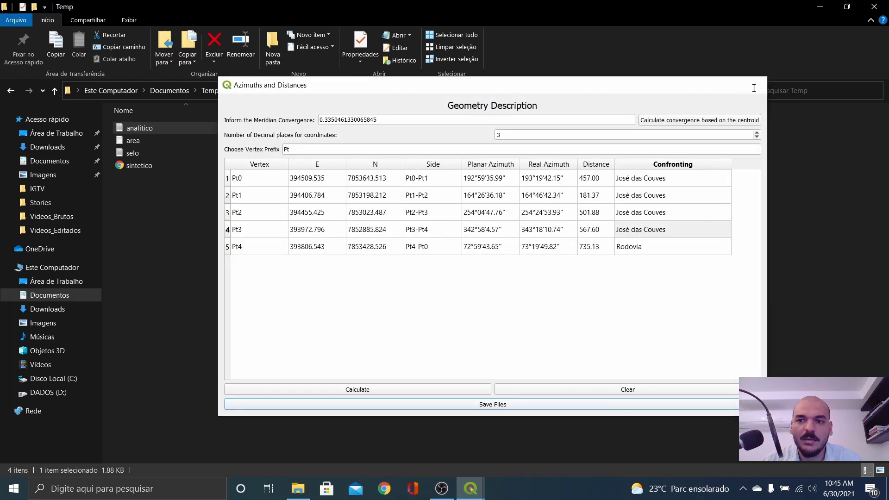
key("Escape")
mouse_move(472, 489)
left_click(587, 404)
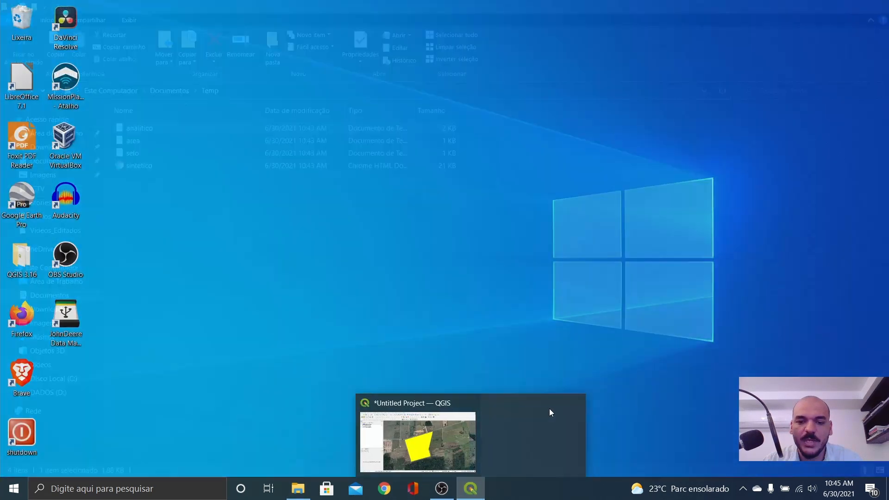
Step: Return to QGIS and bring up the Poligonal_Temp layer's Export options
left_click(454, 439)
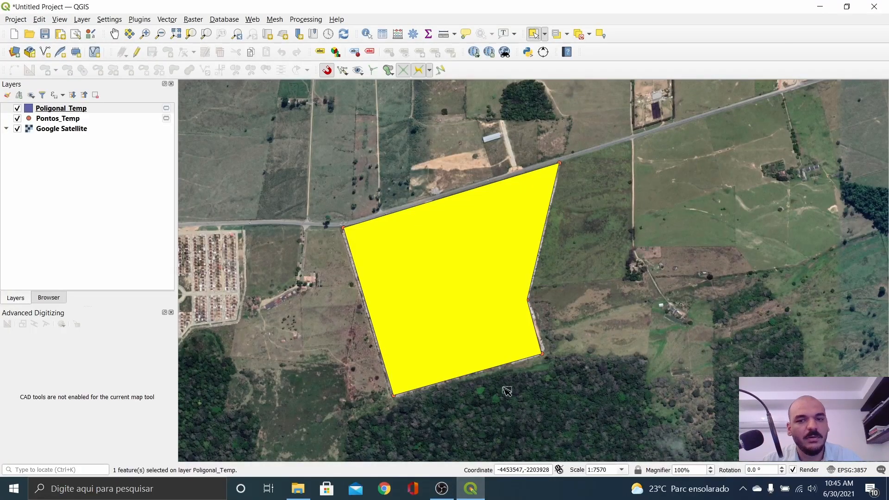
right_click(70, 107)
left_click(46, 122)
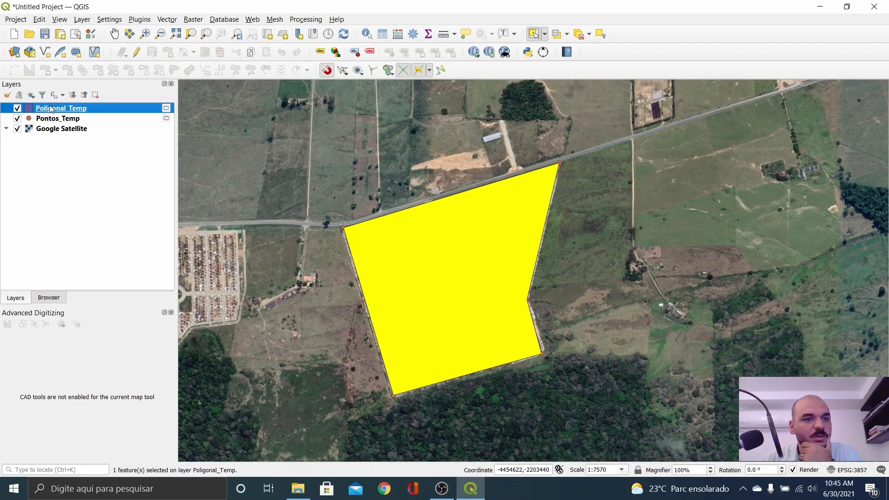
right_click(49, 107)
mouse_move(119, 323)
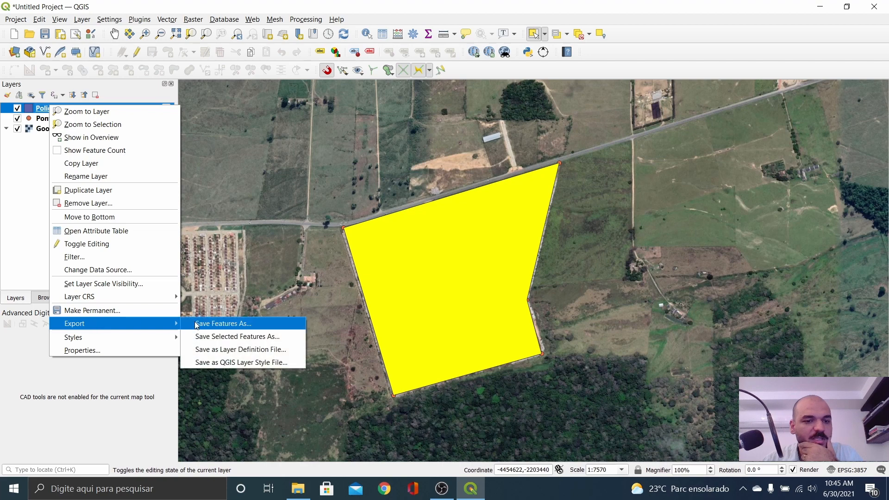
Step: Save the Poligonal_Temp features as shapefile Poligonal_Mata_do_Cacau in Temp and add it to the map
left_click(230, 324)
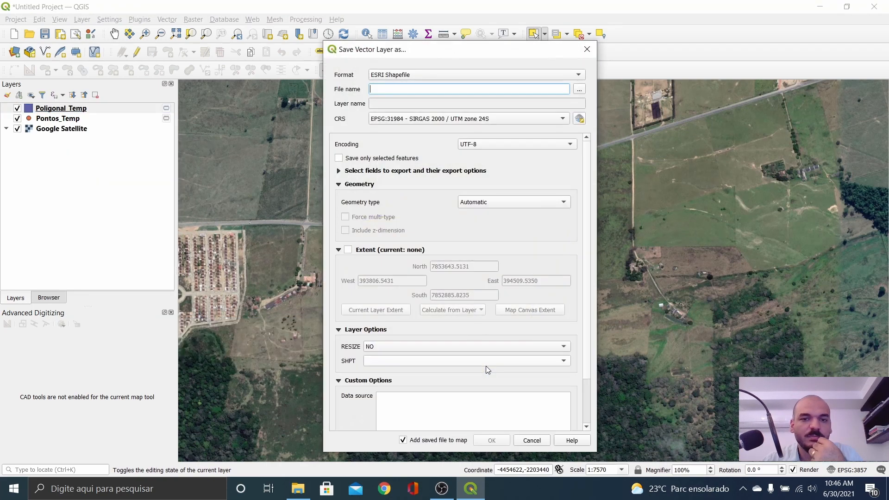
left_click(578, 90)
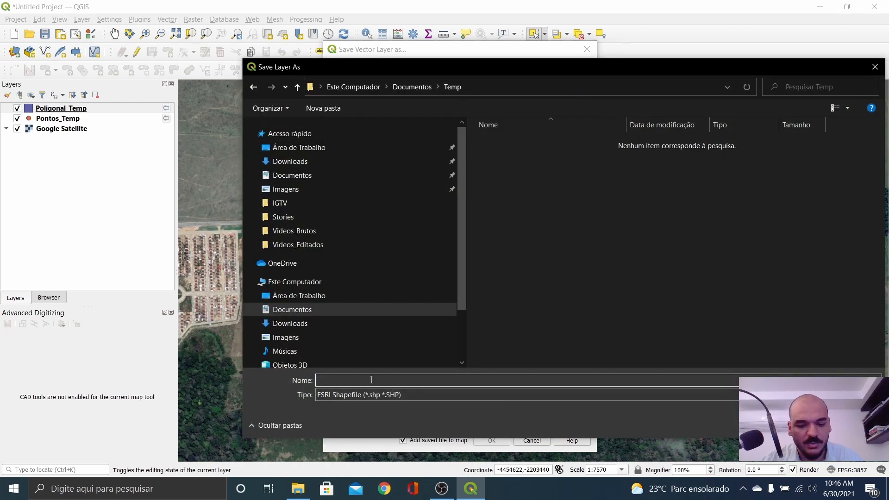
type("Poligonal")
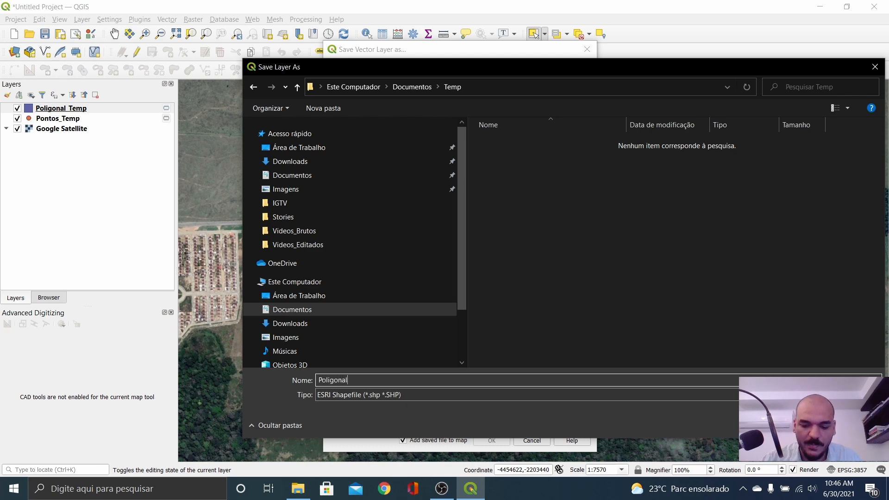
type("_Mata")
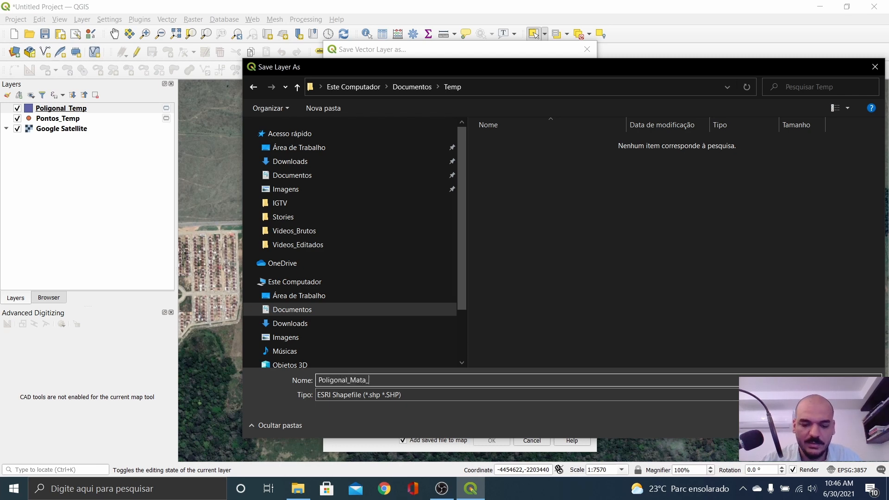
type("_do_Cacau")
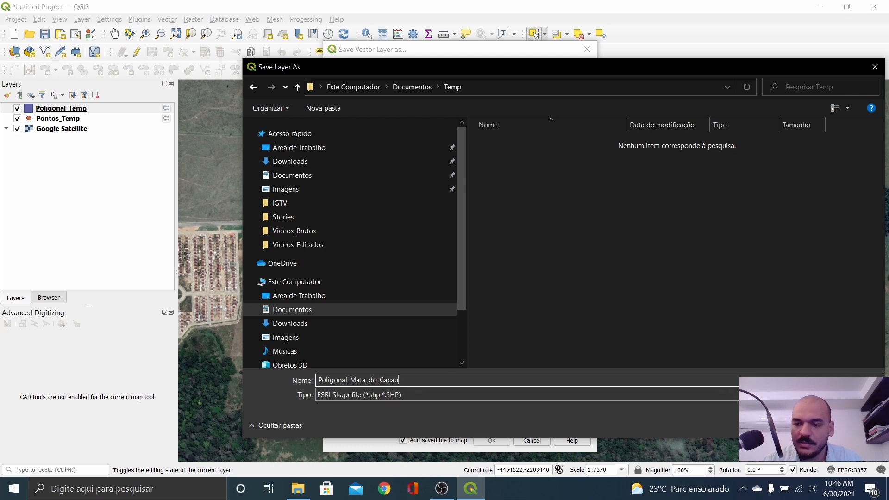
key("Return")
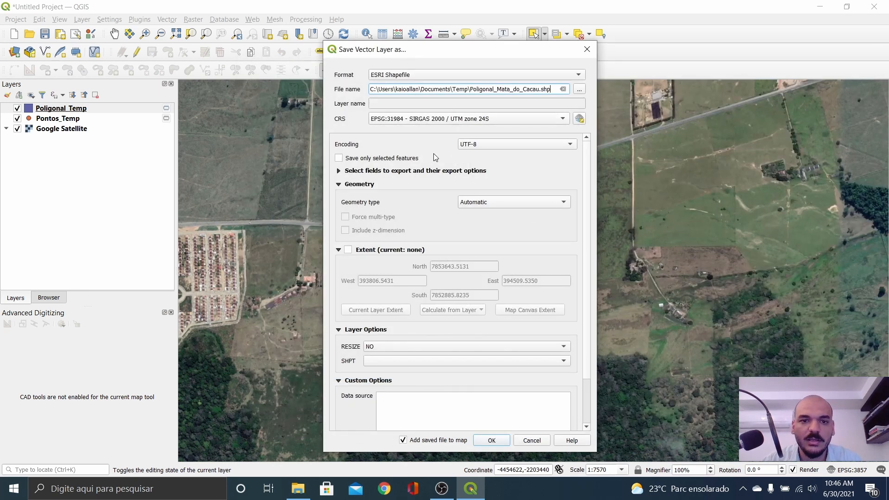
left_click(492, 441)
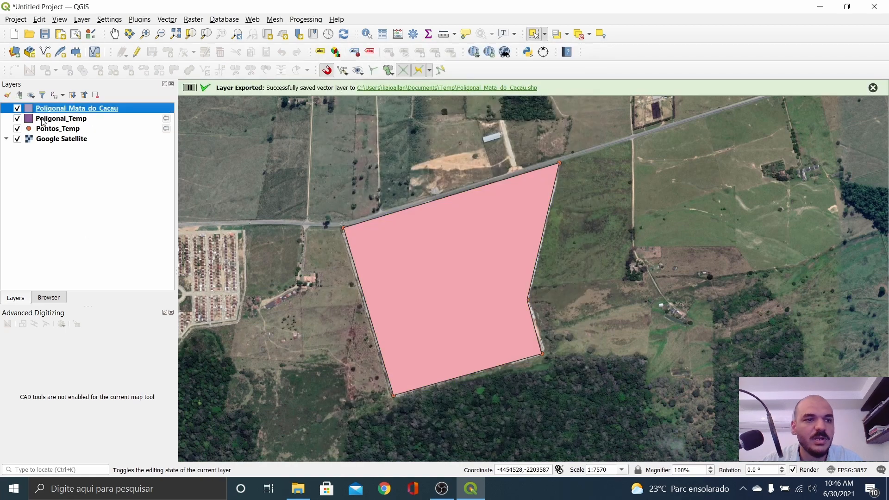
Step: Remove the temporary Poligonal_Temp layer from the project
left_click(160, 122)
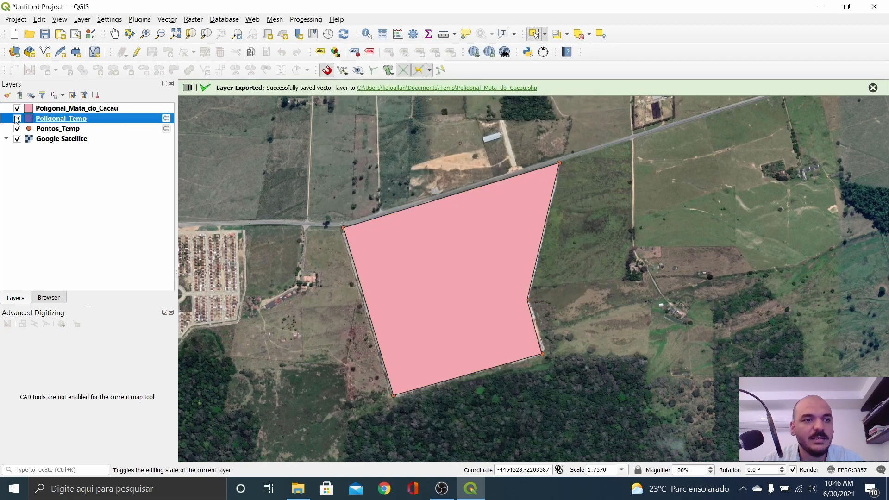
left_click(17, 118)
right_click(104, 116)
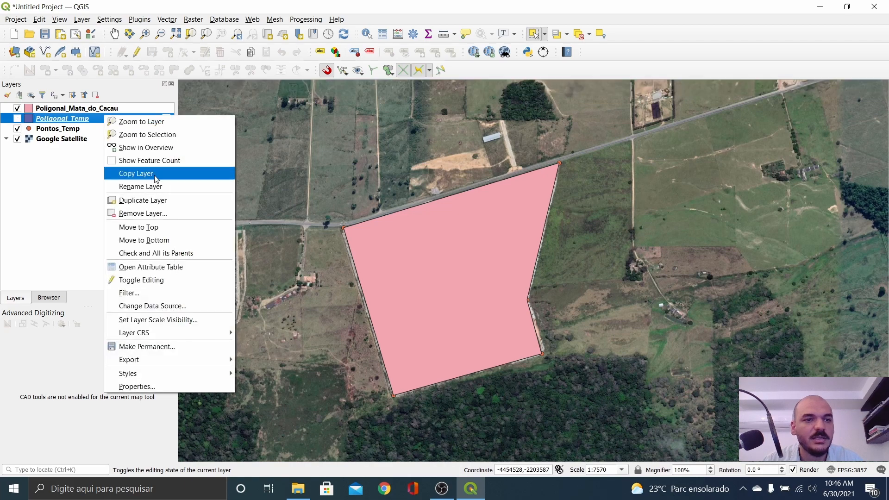
left_click(150, 214)
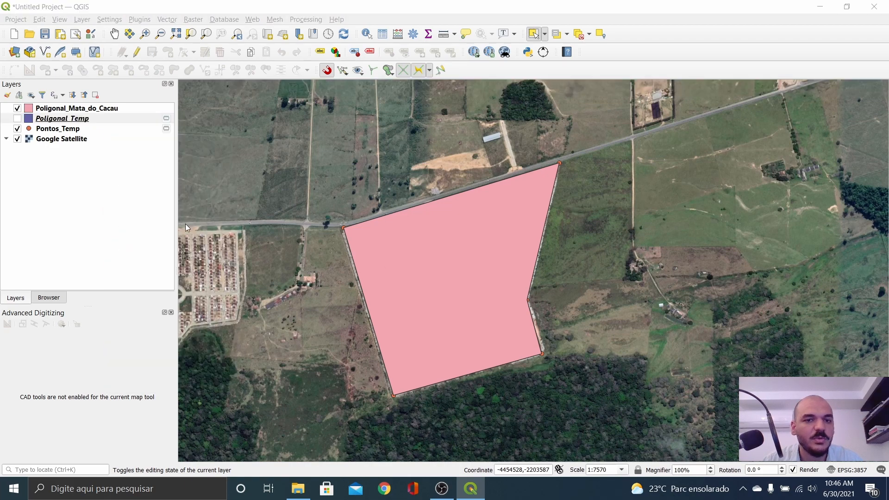
left_click(440, 255)
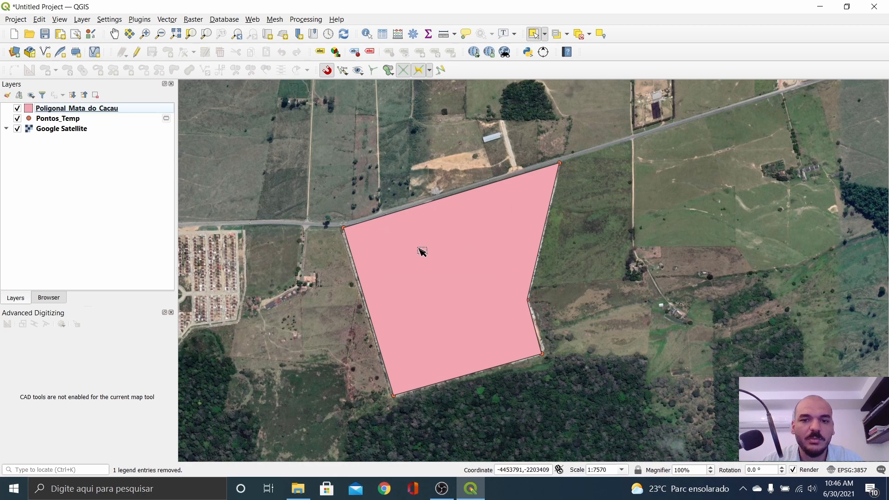
Step: Move Pontos_Temp above Poligonal_Mata_do_Cacau in the Layers panel, then switch to File Explorer
left_click(17, 108)
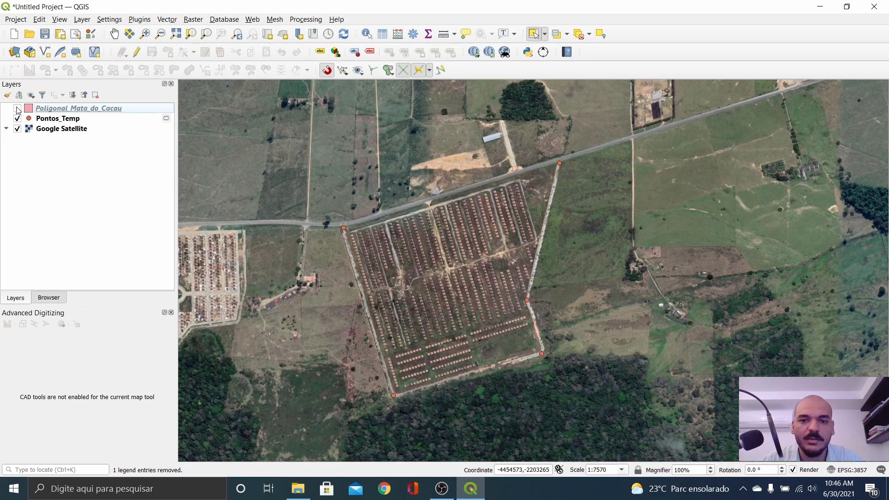
left_click(17, 108)
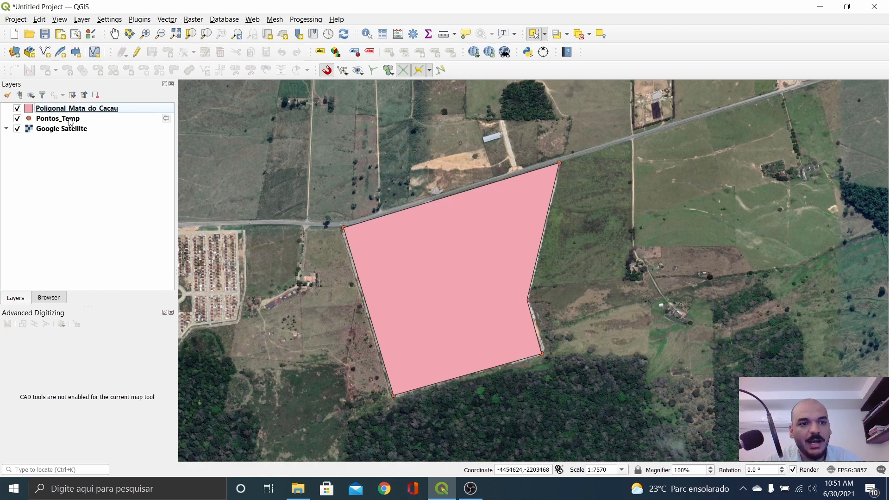
left_click_drag(70, 119, 86, 106)
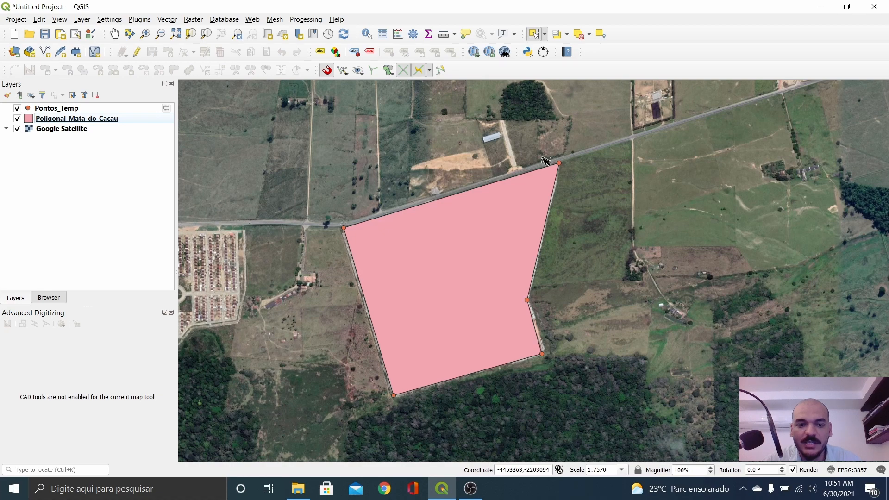
left_click(299, 483)
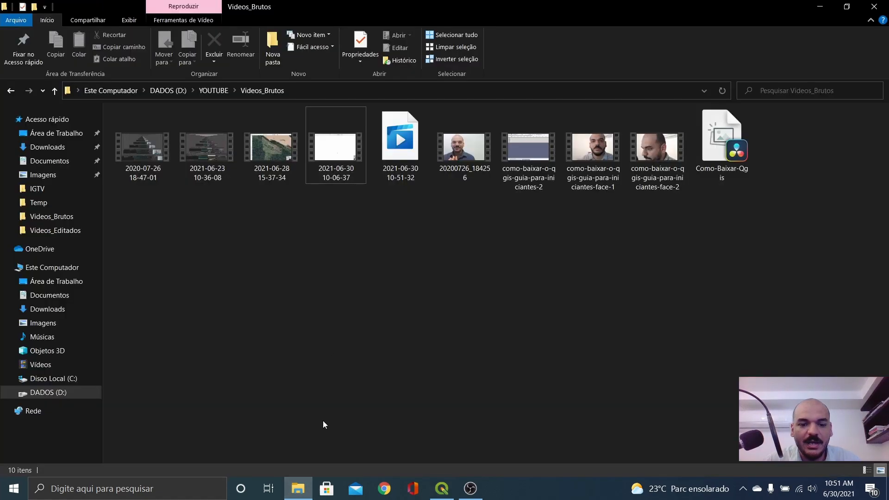
Step: Browse to Documentos > Temp and review the analitico memorial text in Notepad
left_click(306, 484)
left_click(302, 489)
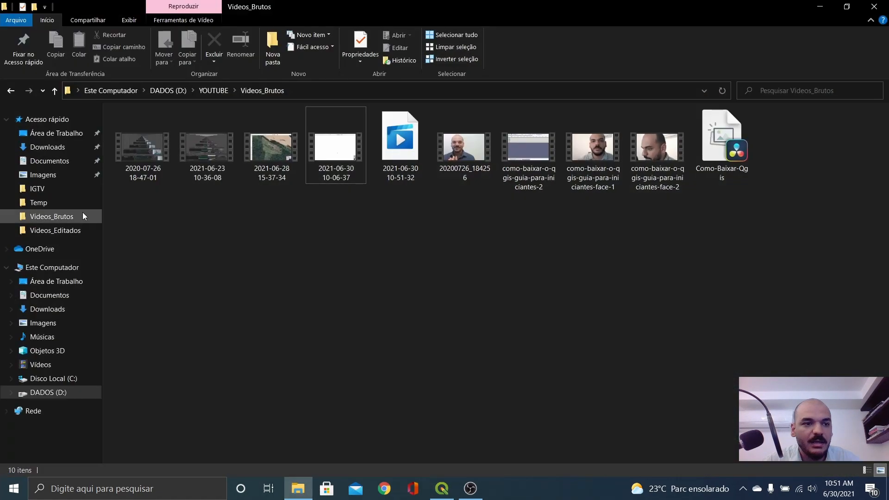
left_click(50, 161)
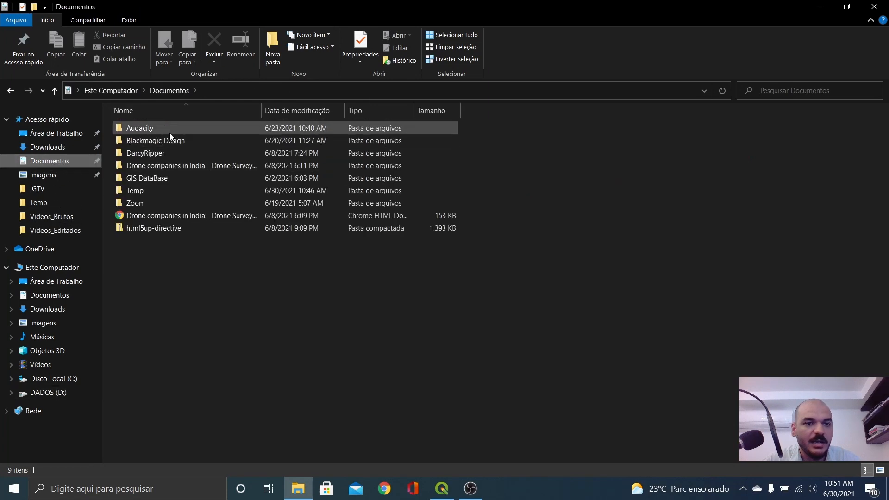
double_click(140, 191)
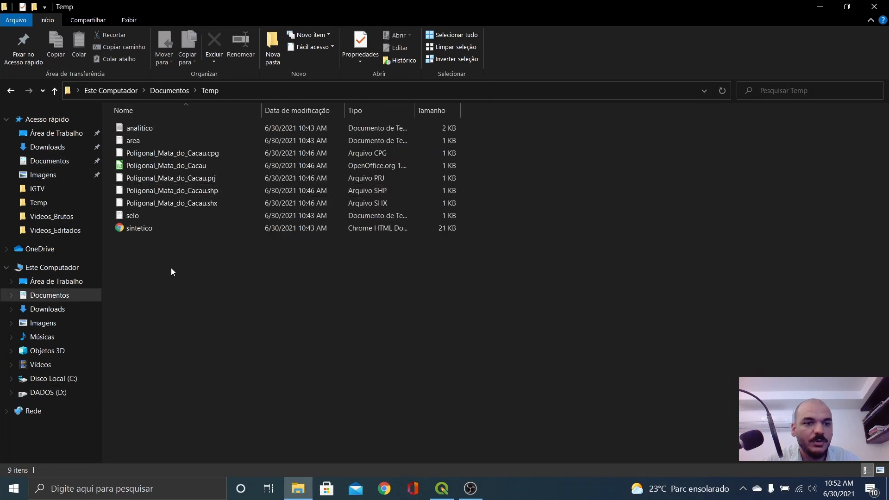
left_click(142, 130)
double_click(142, 129)
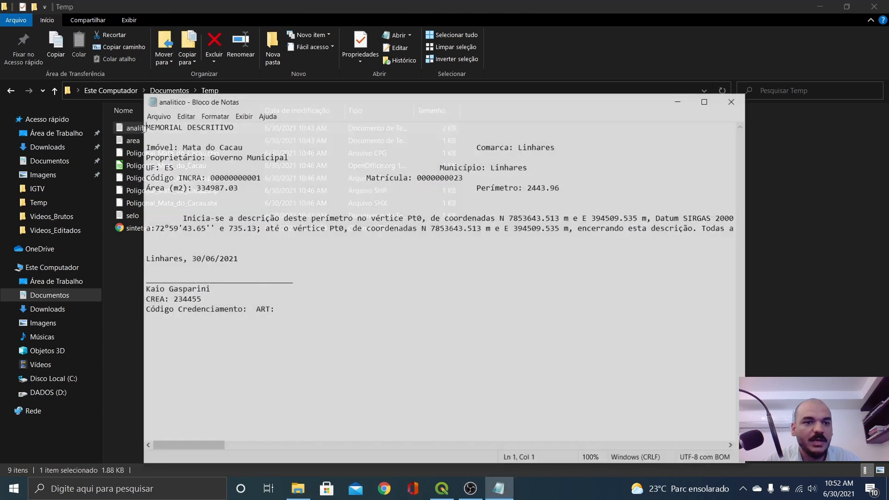
left_click(733, 101)
Step: View the sintetico memorial table in Chrome, then return to QGIS
left_click(138, 231)
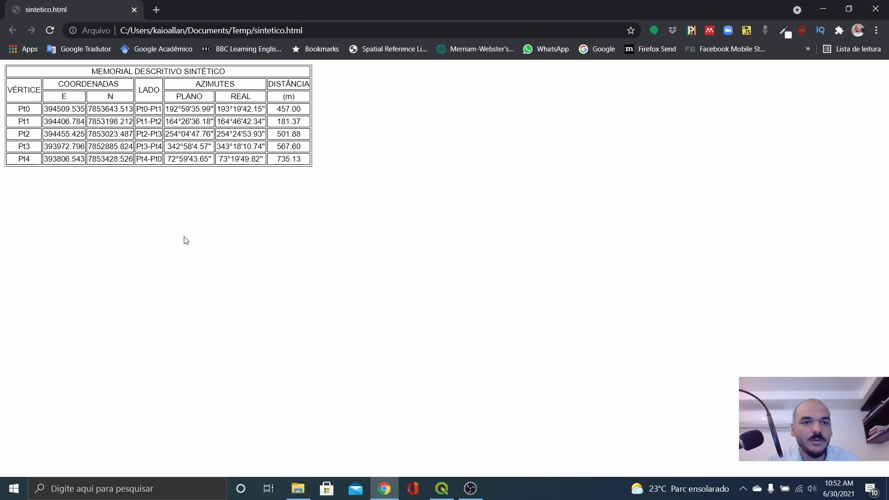
double_click(19, 110)
key("alt+Tab")
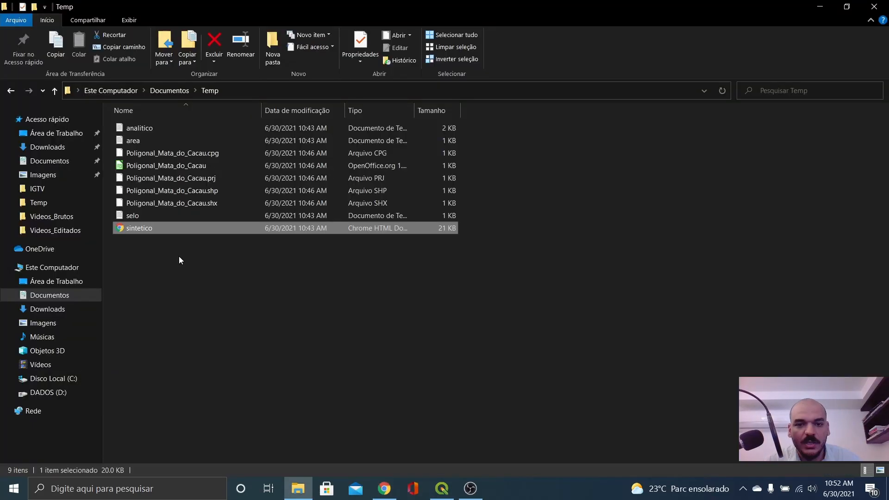
key("alt+Tab")
key("alt+Tab")
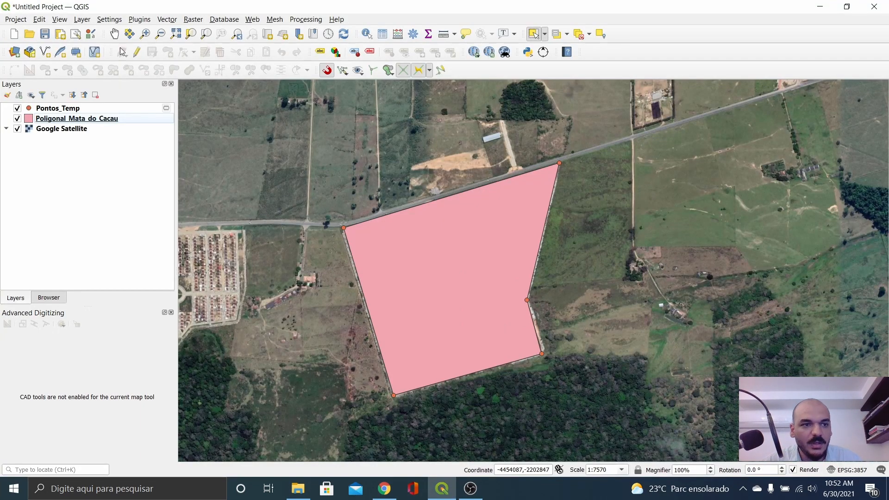
Step: Open the Pontos_Temp layer's attribute table from its context menu
left_click(64, 109)
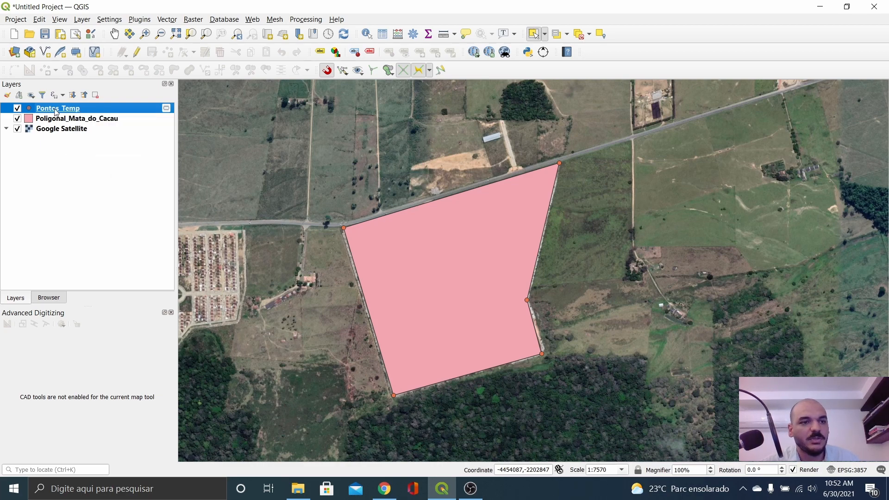
right_click(56, 111)
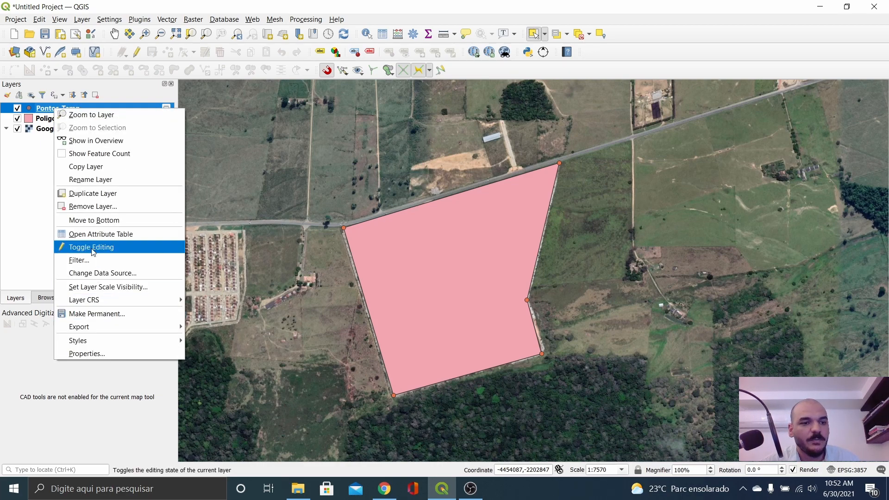
left_click(91, 235)
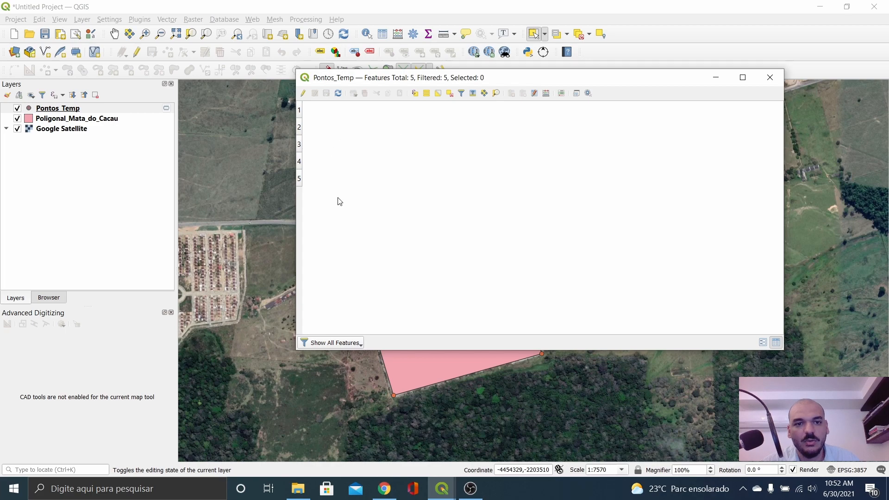
Step: Add a text field Rotulo, length 10, filled with 1, then move the table off the polygon
left_click(549, 97)
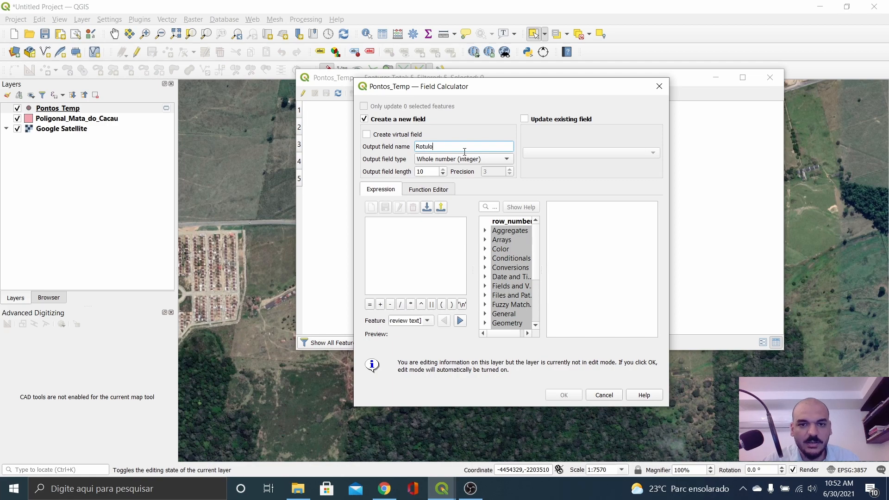
left_click(470, 160)
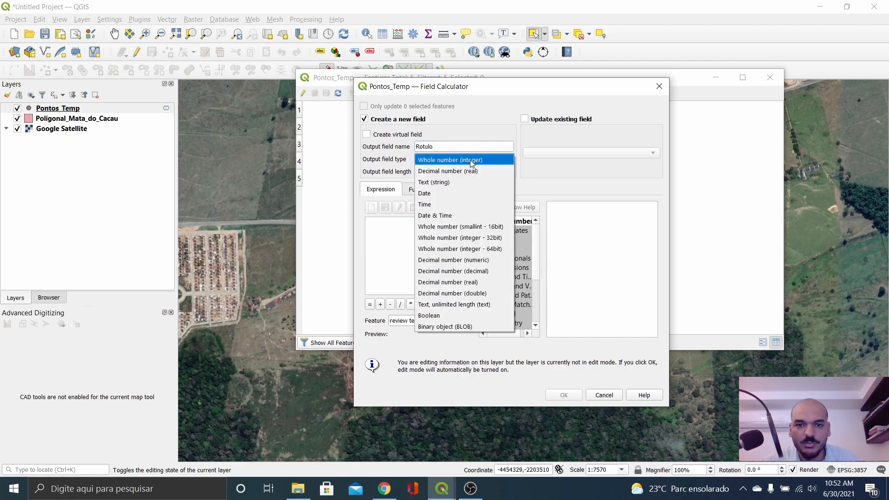
left_click(453, 182)
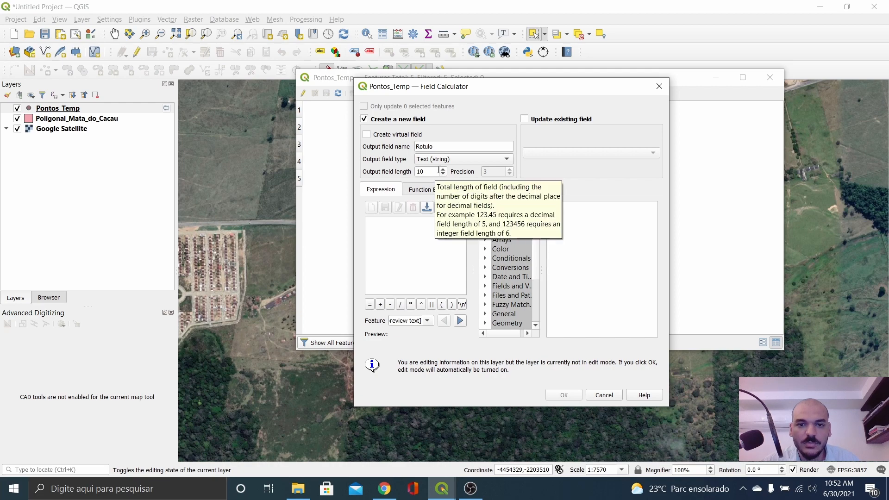
left_click(435, 172)
left_click(414, 232)
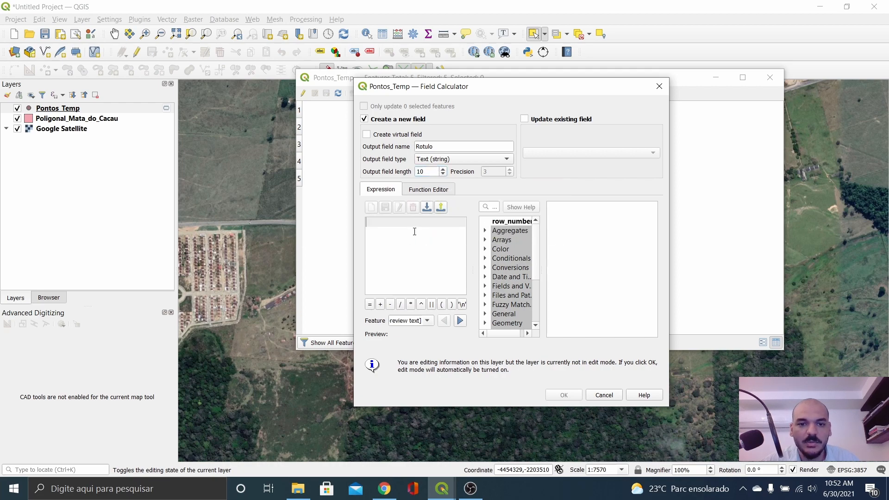
type("1")
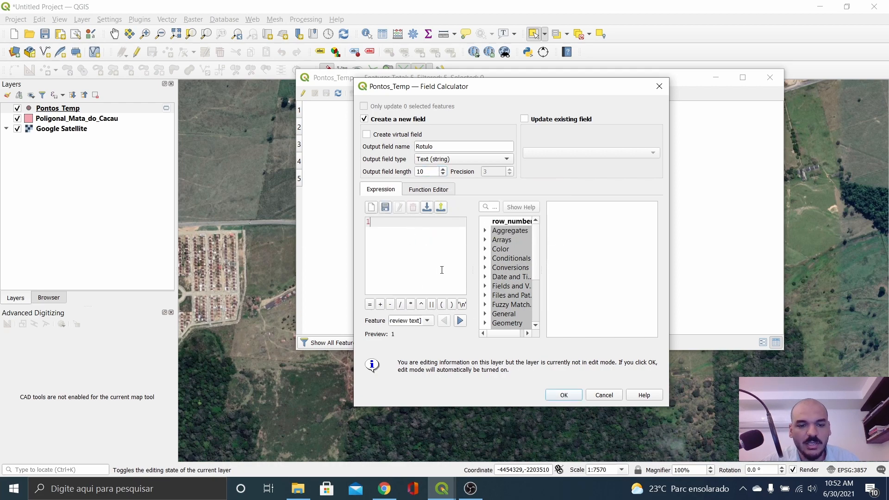
left_click(564, 395)
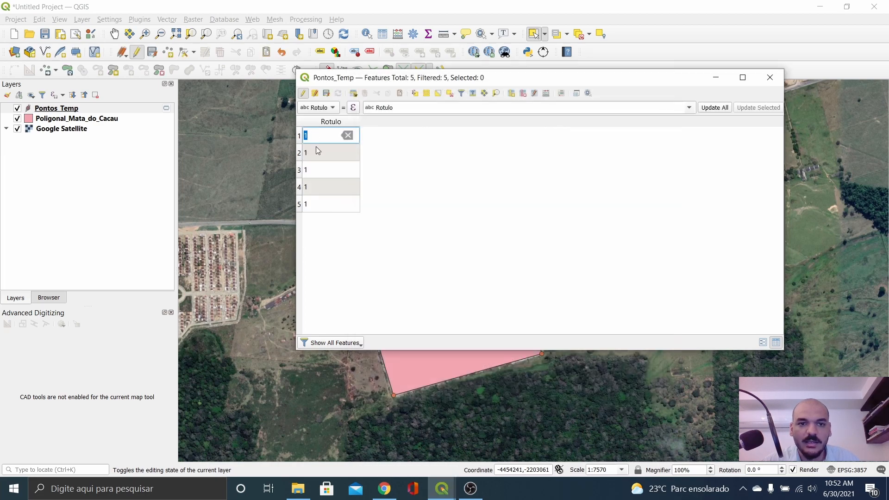
left_click_drag(384, 87, 604, 97)
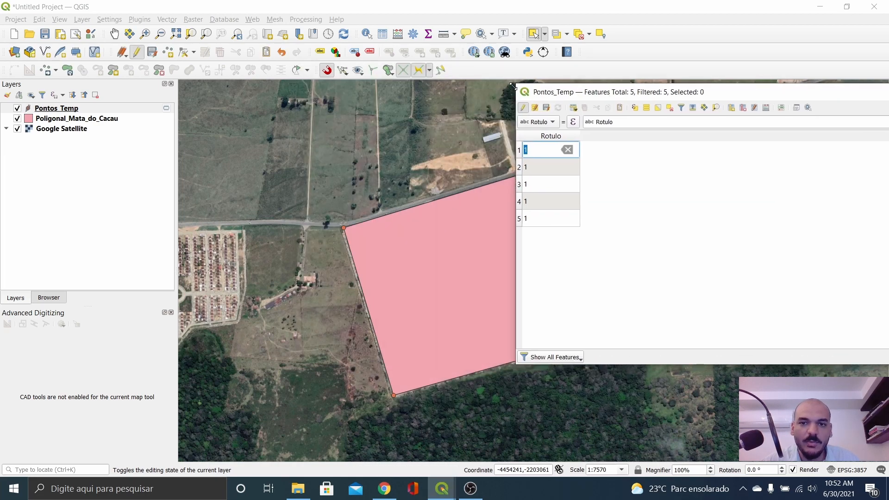
left_click_drag(514, 85, 543, 107)
left_click_drag(597, 116, 766, 77)
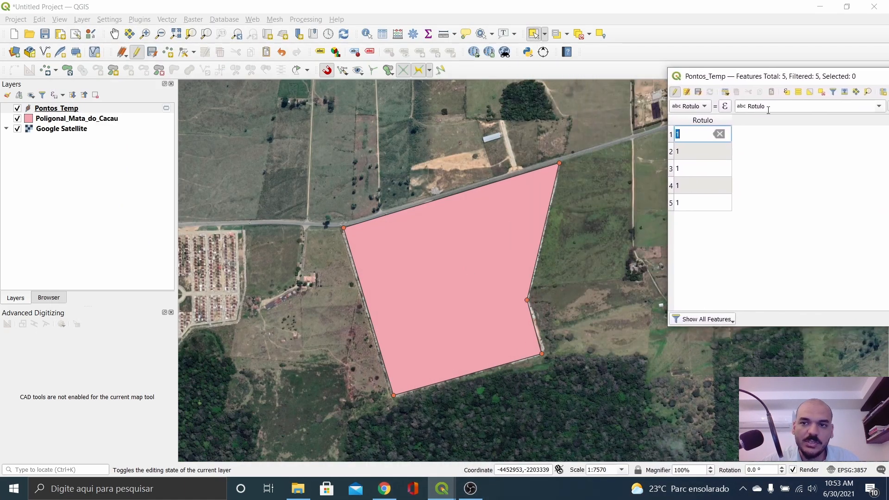
Step: Set the Rotulo values to Pt0 for row 5 and Pt1 for row 4
left_click(673, 205)
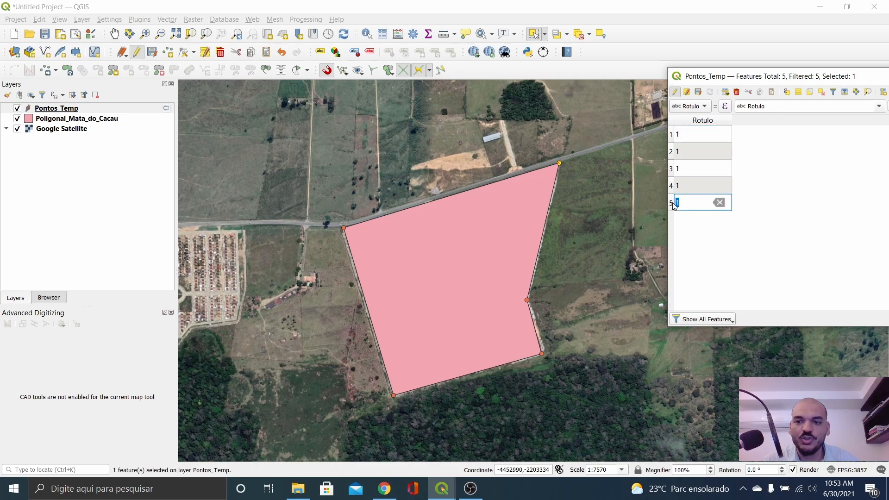
left_click(690, 204)
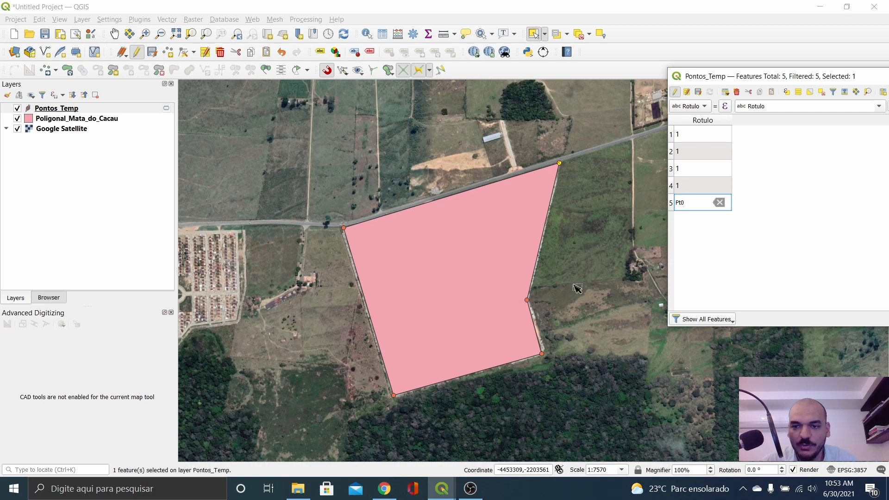
left_click(676, 186)
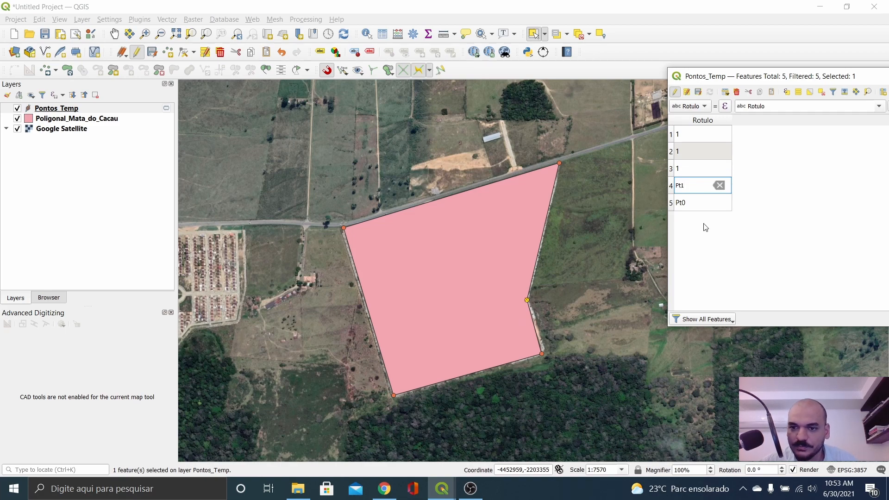
double_click(685, 168)
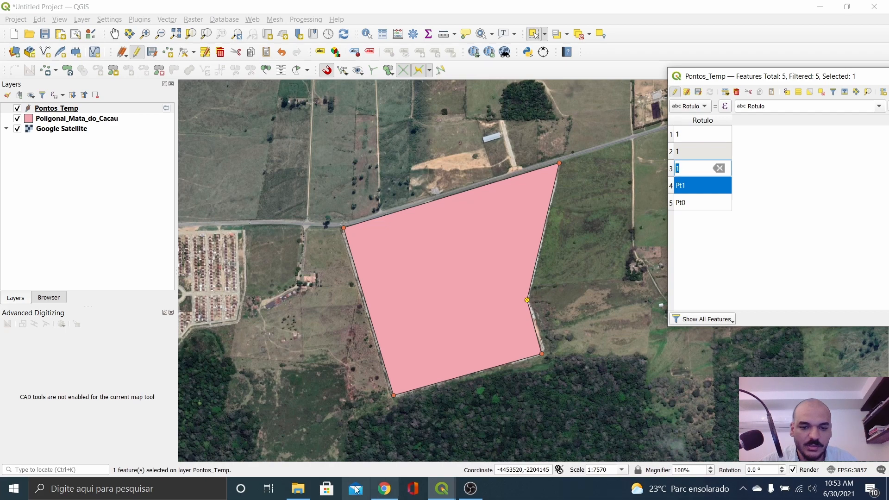
Step: Reopen sintetico.html in Chrome to check the Pt0–Pt4 vertex order, then leave the browser
left_click(296, 496)
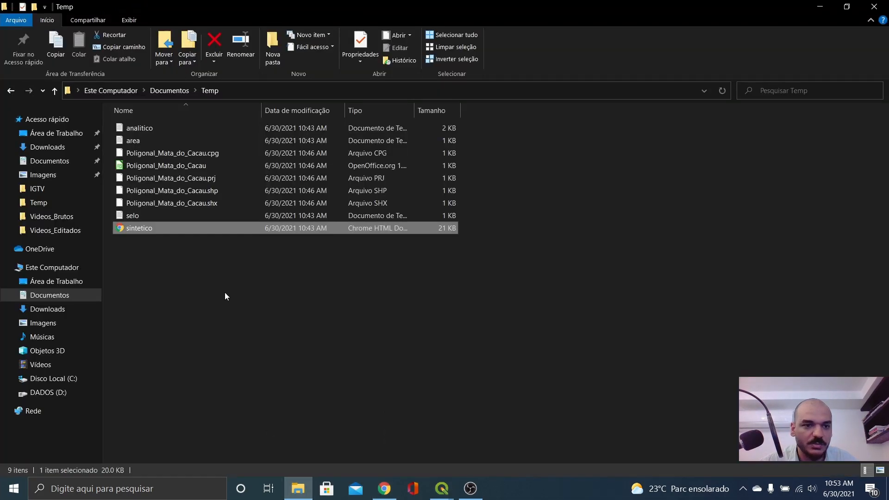
double_click(149, 229)
left_click(383, 495)
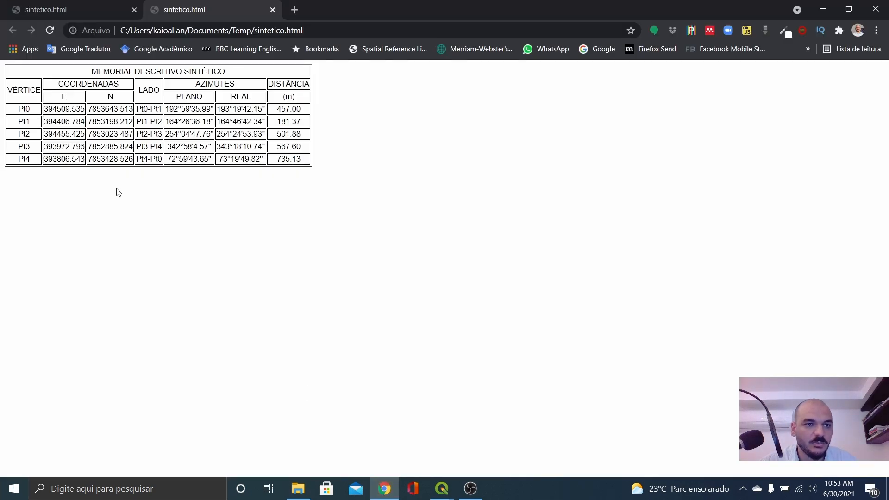
key("alt+Tab")
key("alt+Tab")
key("alt+Tab")
key("alt+Tab")
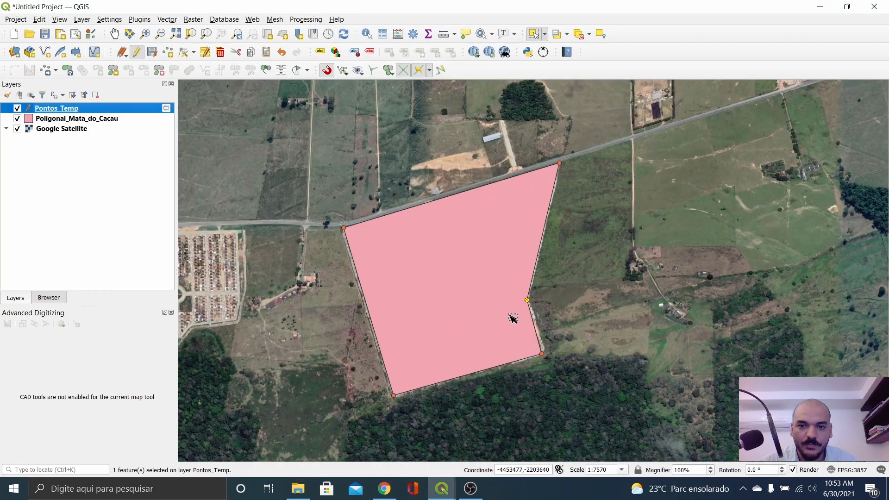
Step: Label the third, second and first points Pt2, Pt3 and Pt4 in the Rotulo column
left_click(442, 488)
left_click(493, 430)
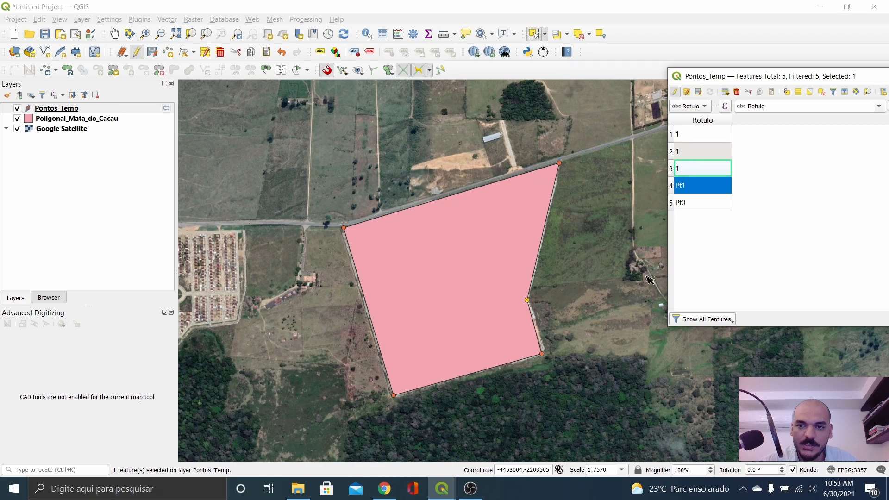
left_click(674, 170)
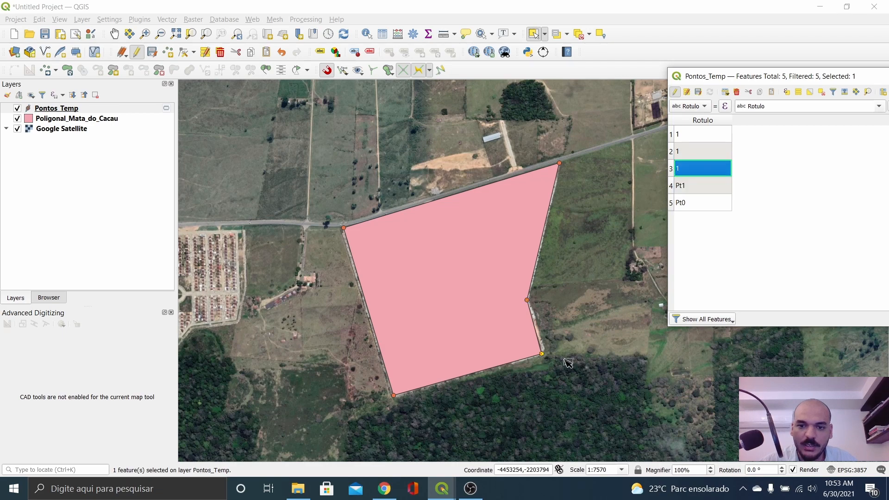
double_click(692, 167)
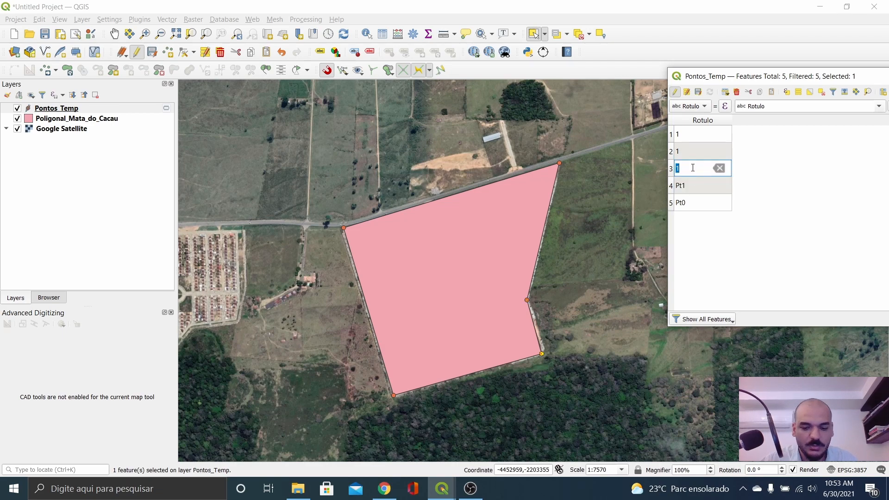
type("Pt2")
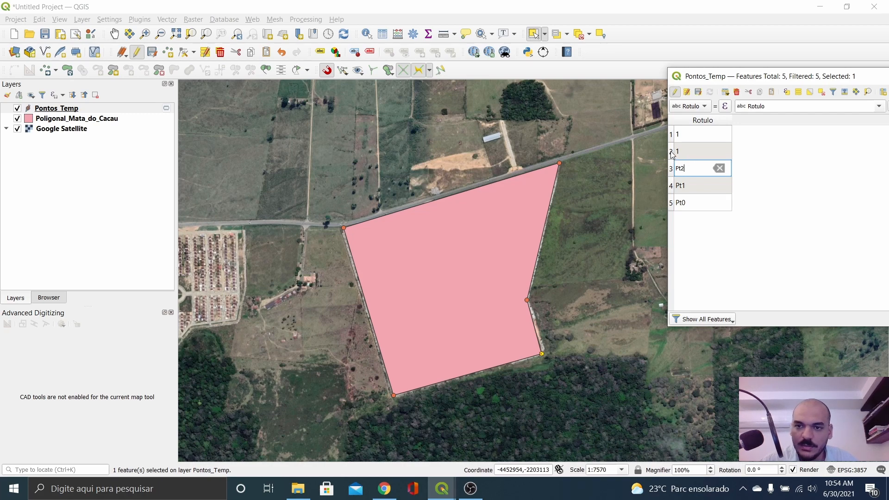
double_click(678, 151)
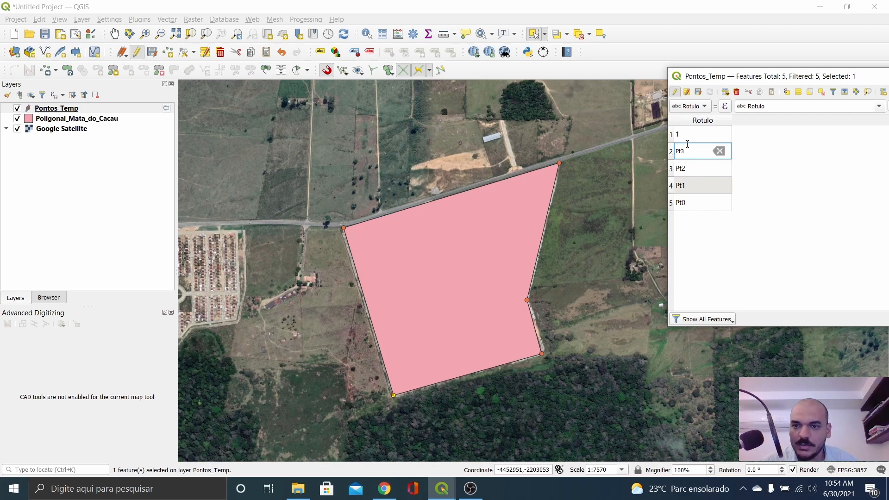
double_click(677, 136)
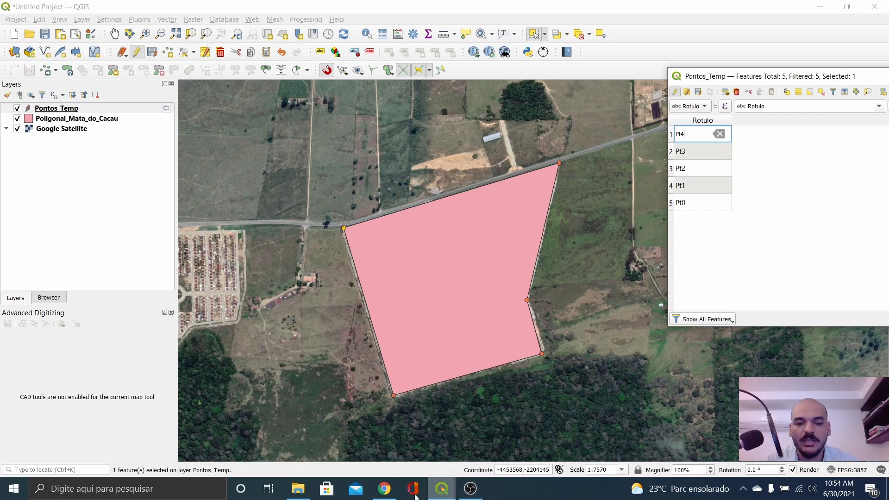
Step: Compare with the Chrome memorial table and bring the Pontos_Temp attribute table back
left_click(387, 494)
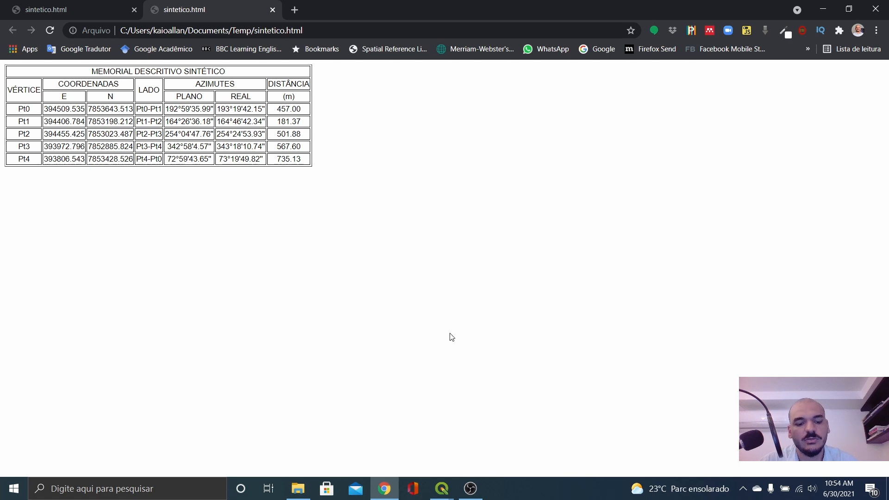
key("alt+Tab")
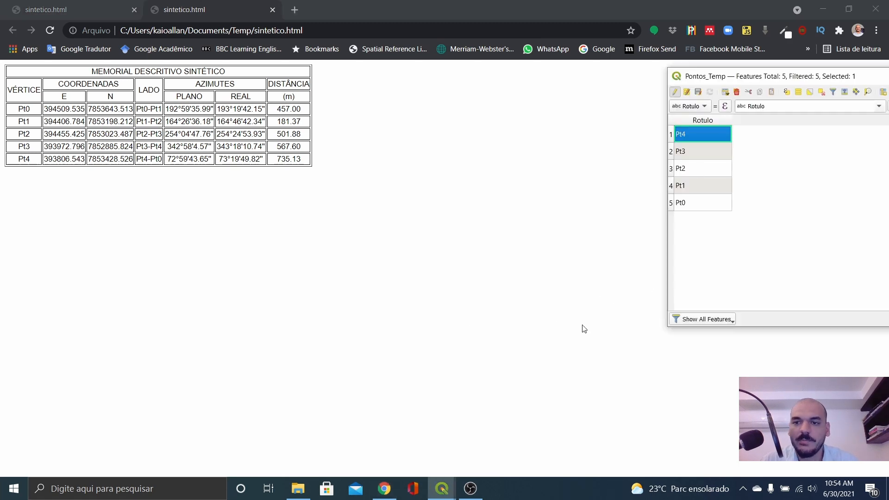
mouse_move(452, 488)
left_click(408, 440)
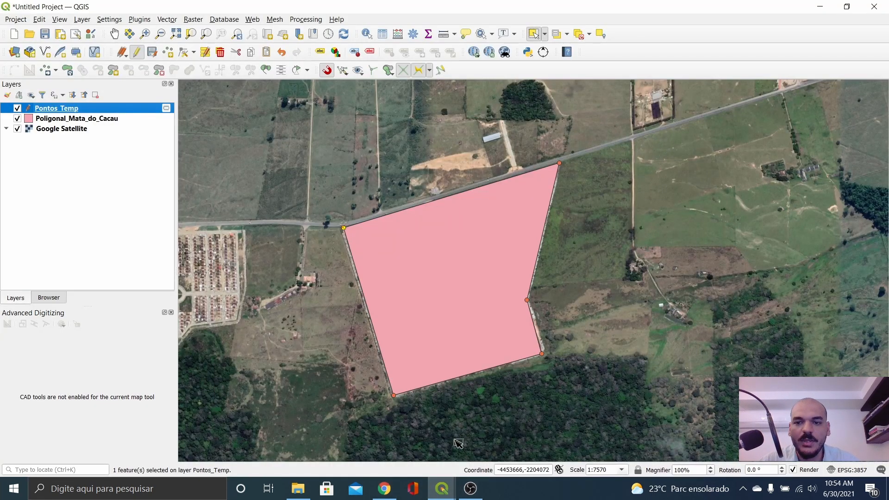
left_click(514, 417)
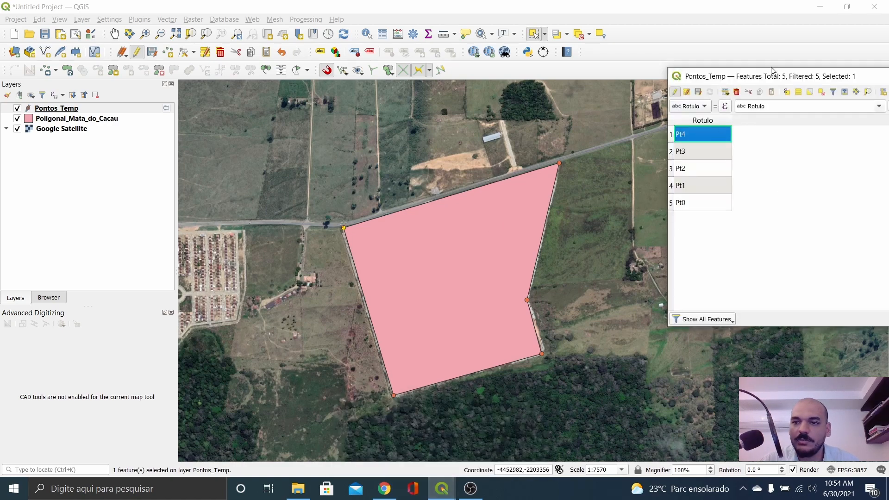
Step: Stop editing Pontos_Temp, saving the Rotulo edits, and close its attribute table
left_click_drag(772, 71, 670, 71)
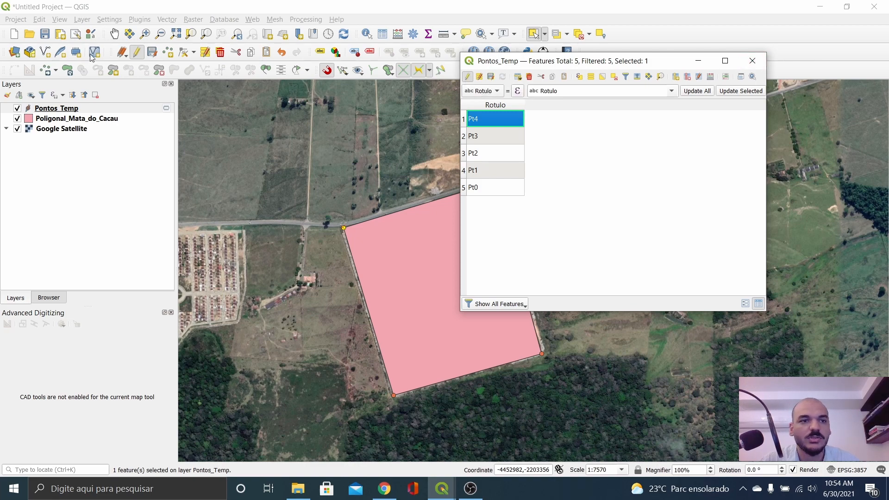
left_click(467, 77)
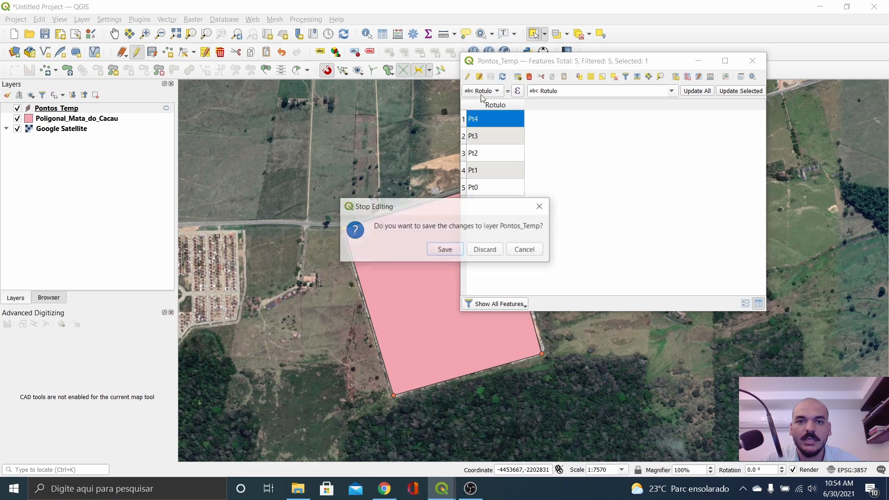
left_click(457, 251)
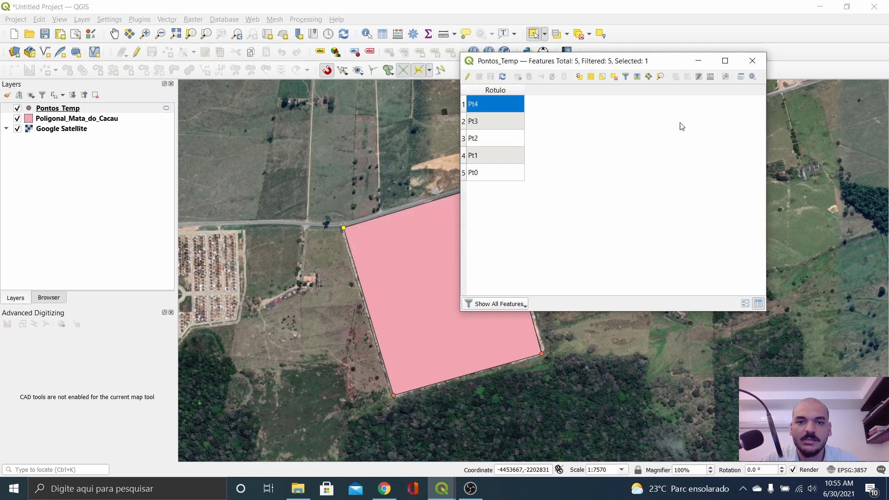
left_click(752, 61)
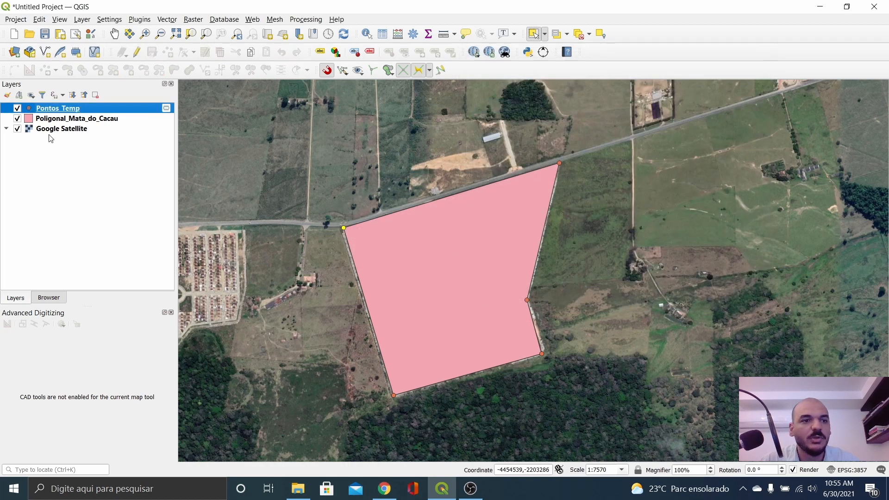
right_click(56, 108)
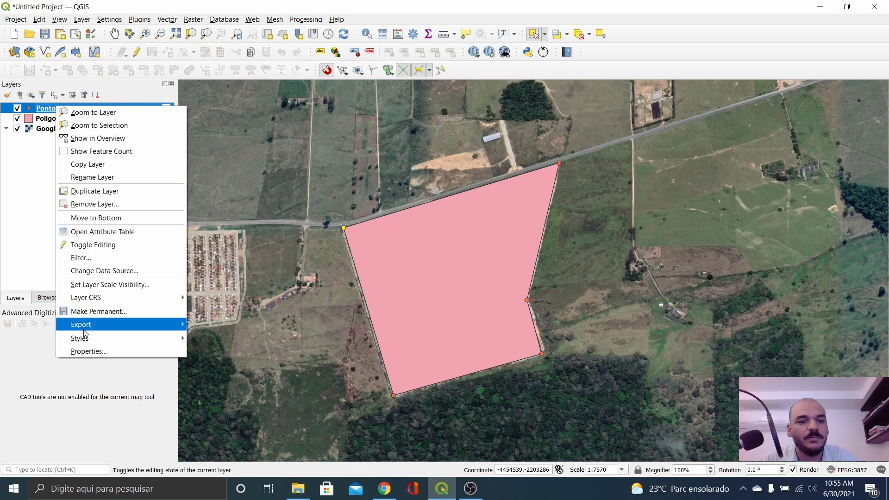
Step: Turn on Single Labels using the Rotulo field with a text buffer for Pontos_Temp
left_click(89, 351)
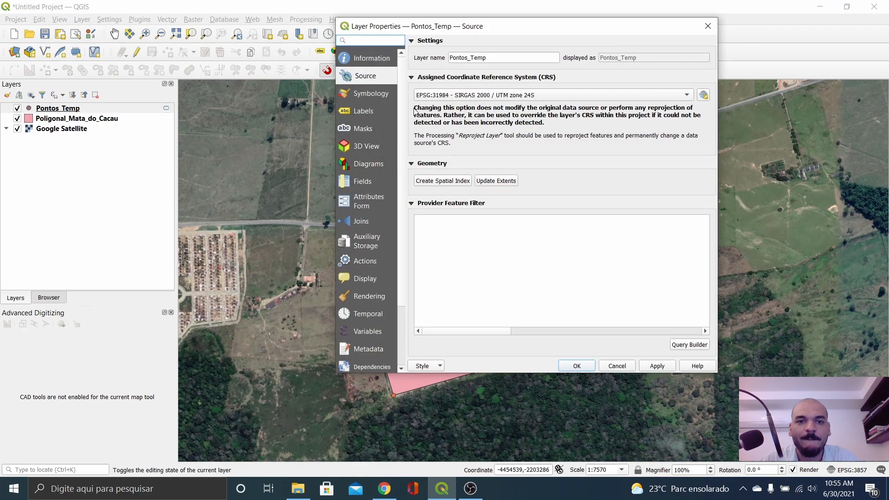
left_click(365, 112)
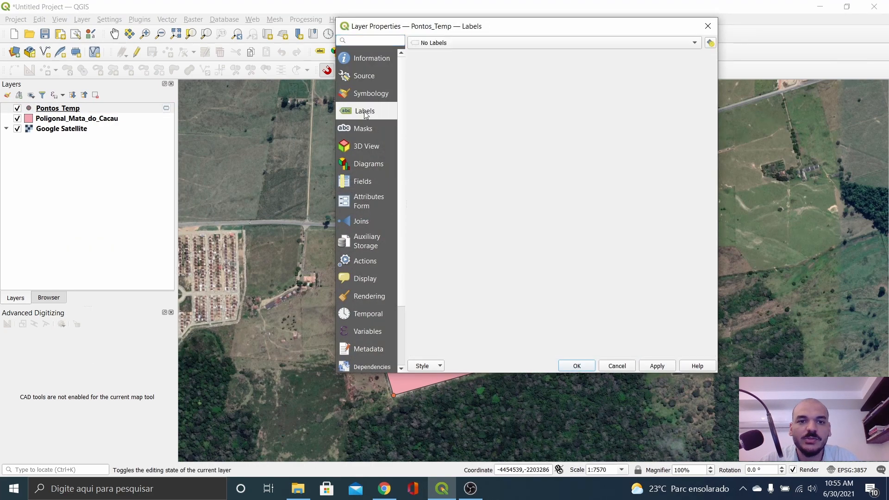
left_click(444, 44)
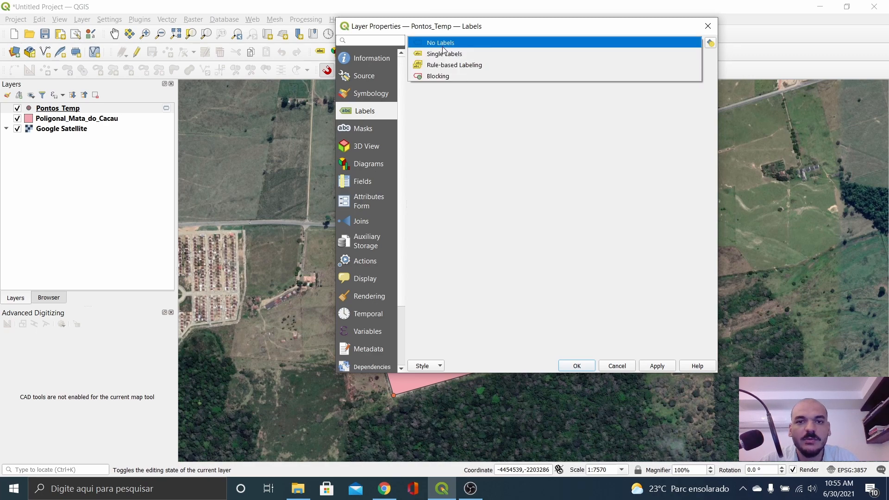
left_click(444, 55)
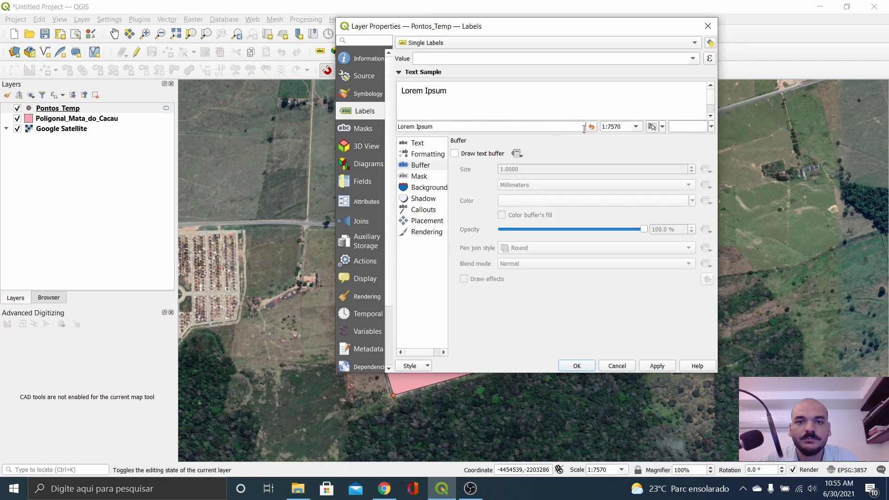
left_click(696, 59)
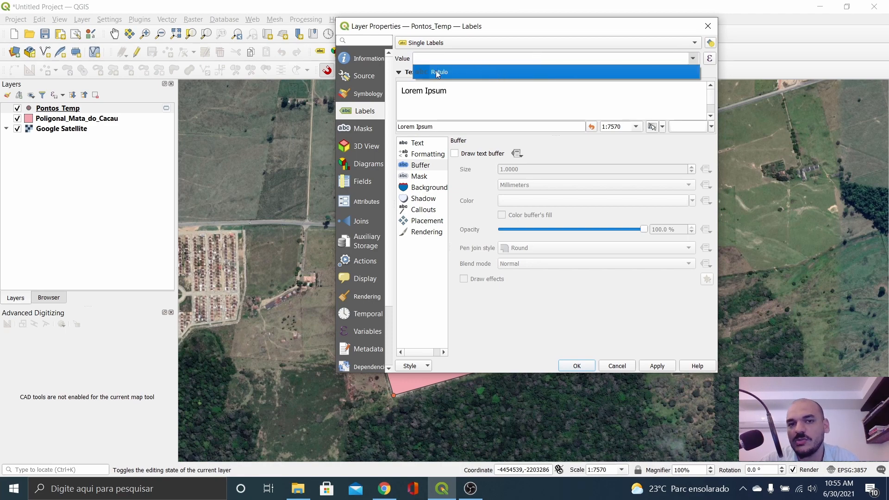
left_click(448, 73)
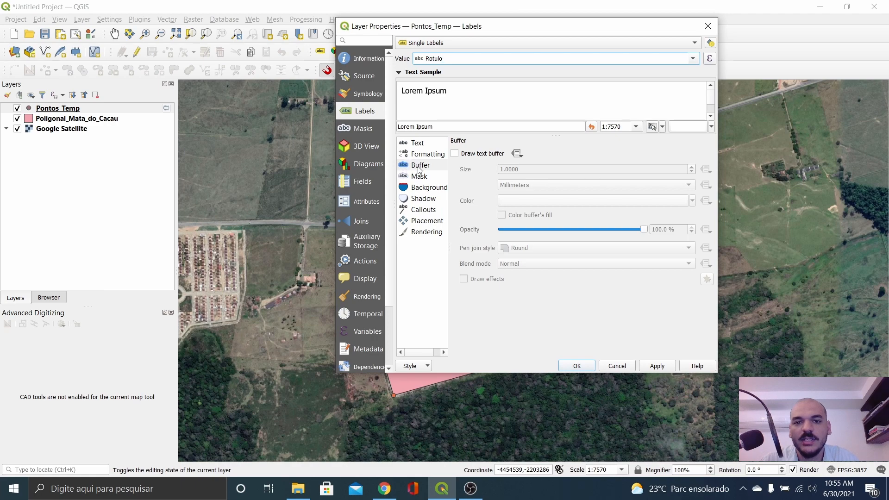
left_click(455, 155)
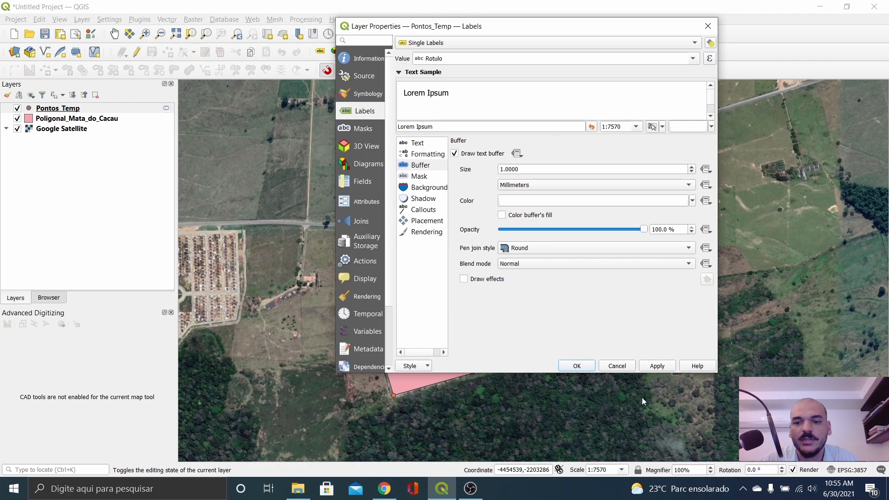
left_click(577, 366)
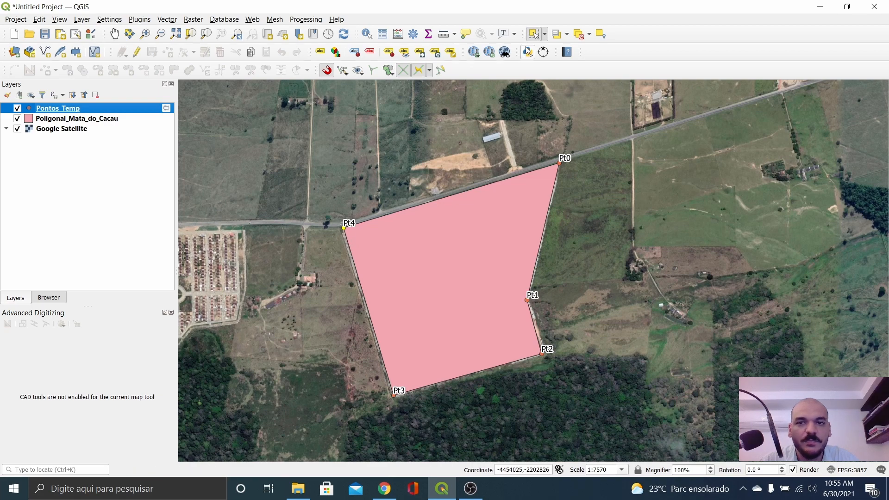
Step: Deselect all features and compare the Pt0–Pt4 map labels with the sintetico.html table
left_click(578, 35)
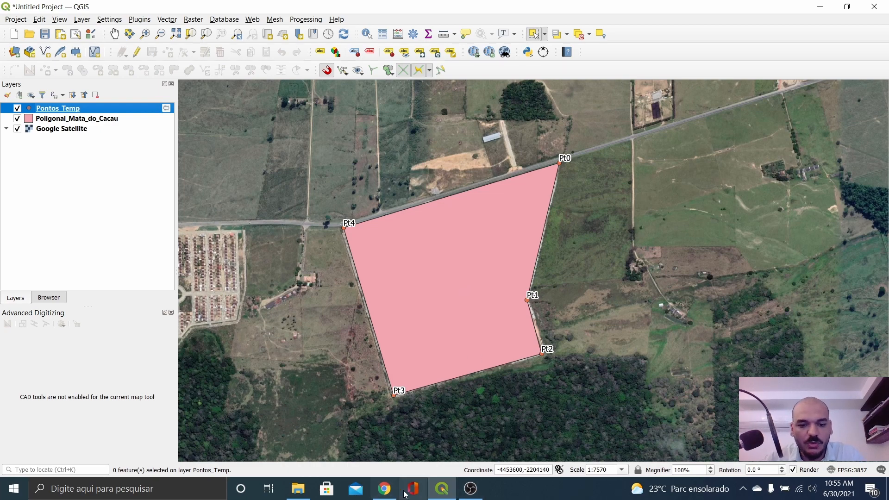
left_click(384, 489)
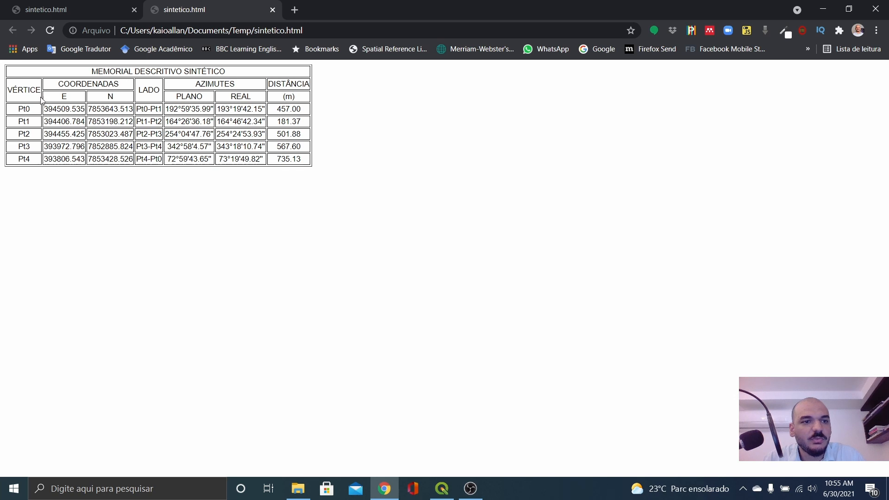
left_click_drag(18, 111, 287, 111)
left_click(161, 116)
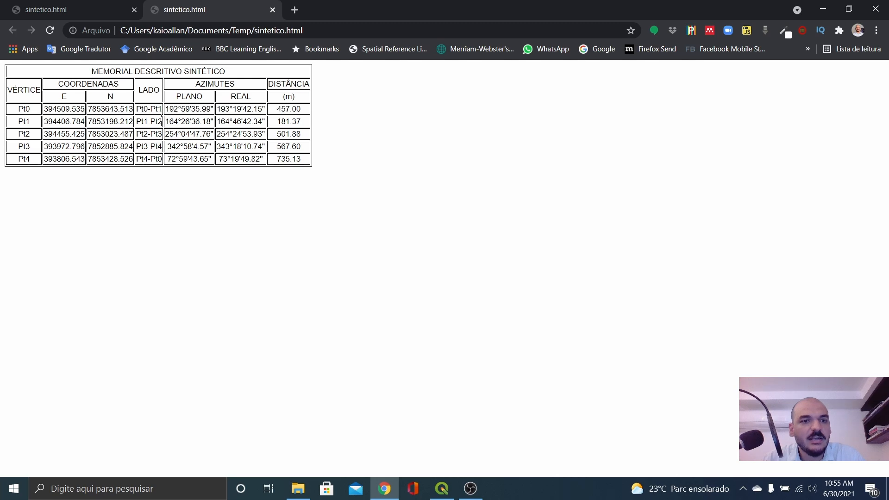
left_click_drag(143, 111, 186, 110)
key("alt+Tab")
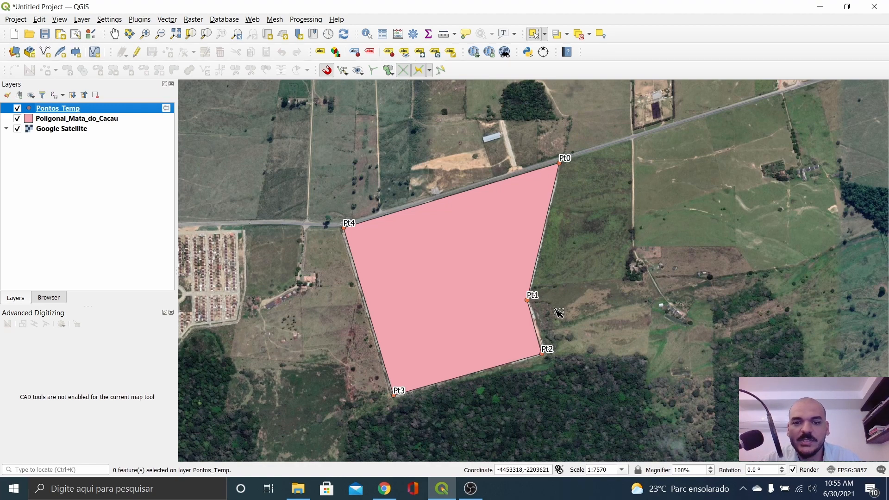
key("alt+Tab")
key("alt+Tab")
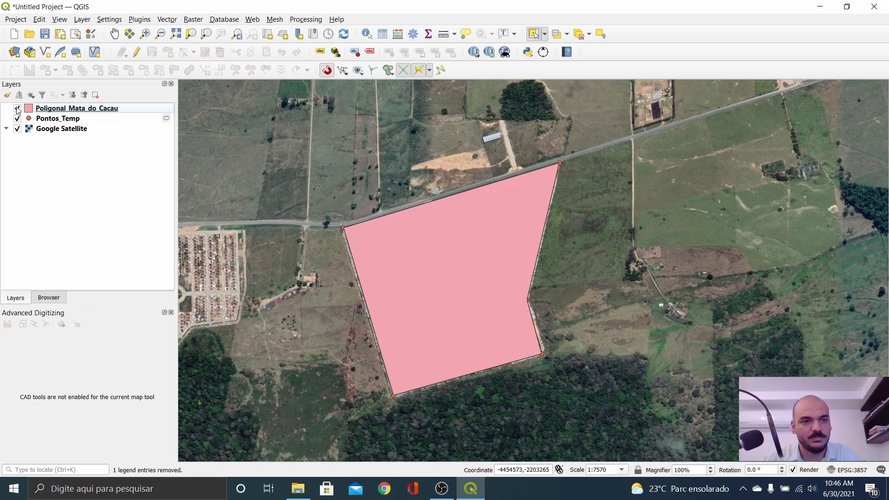
left_click(18, 108)
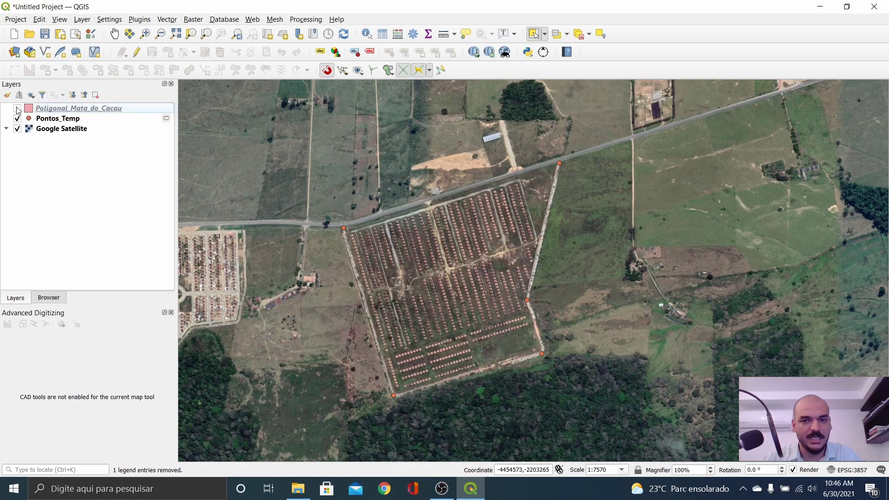
left_click(17, 108)
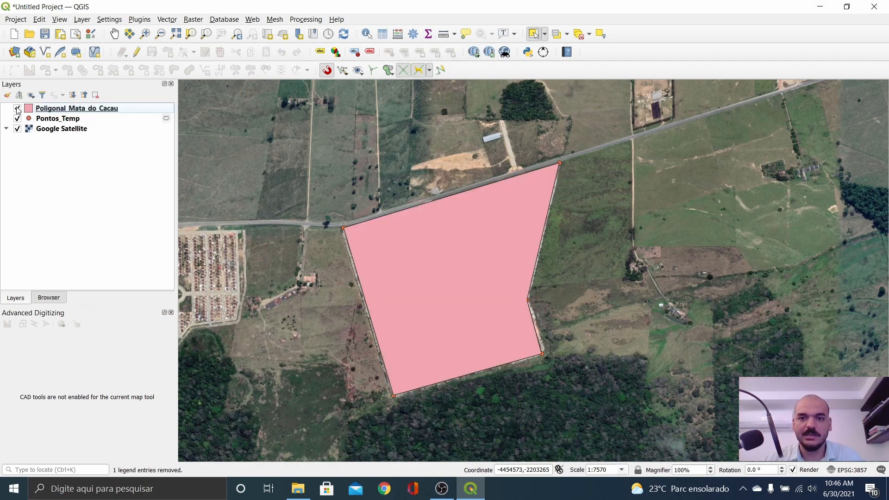